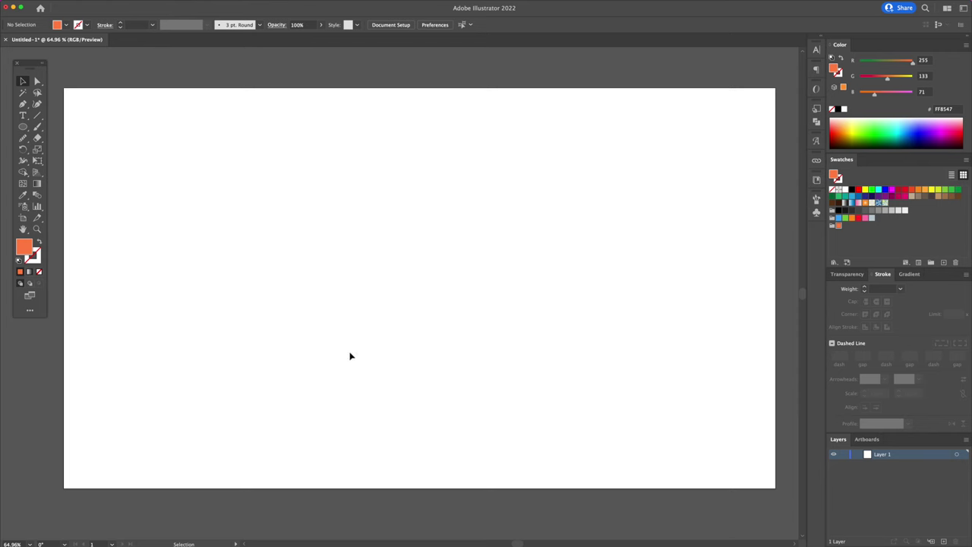
Step: Check the artboard's width and height in the artboard options
double_click(23, 218)
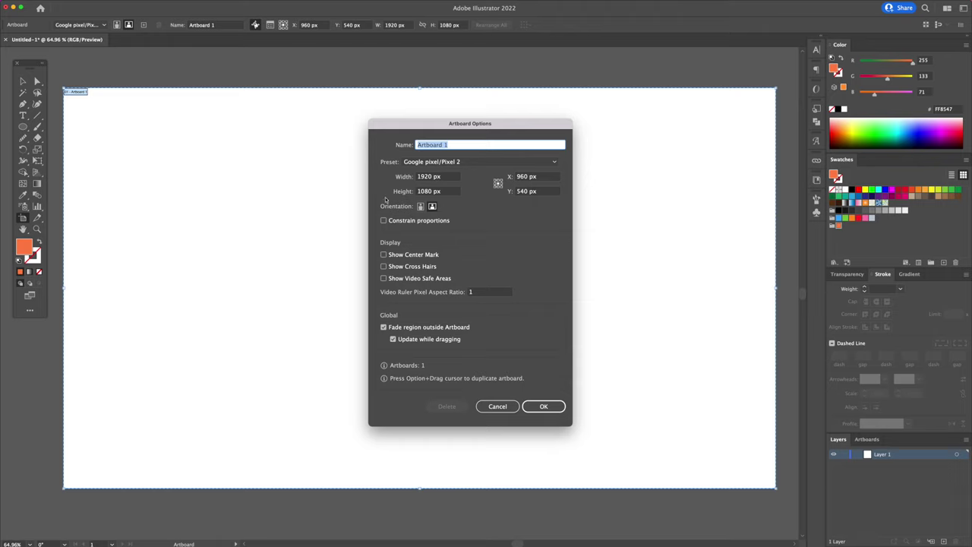
left_click(444, 178)
left_click(438, 192)
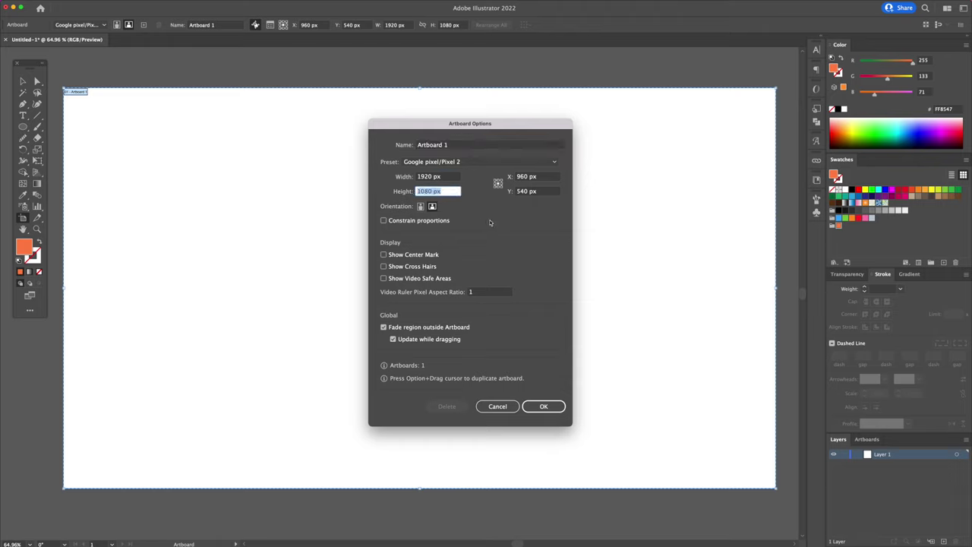
left_click(544, 406)
key("Escape")
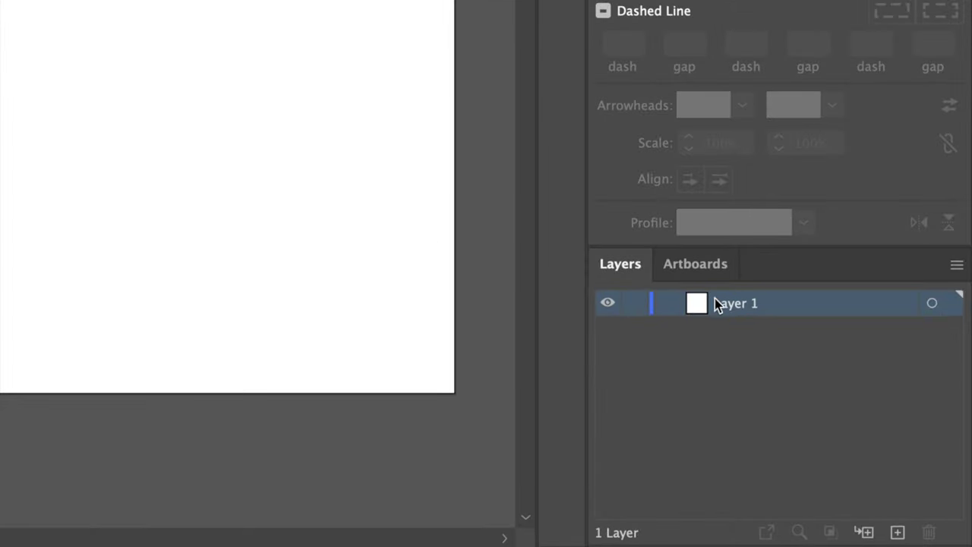
Step: Rename Layer 1 as Background
double_click(726, 304)
type("Background")
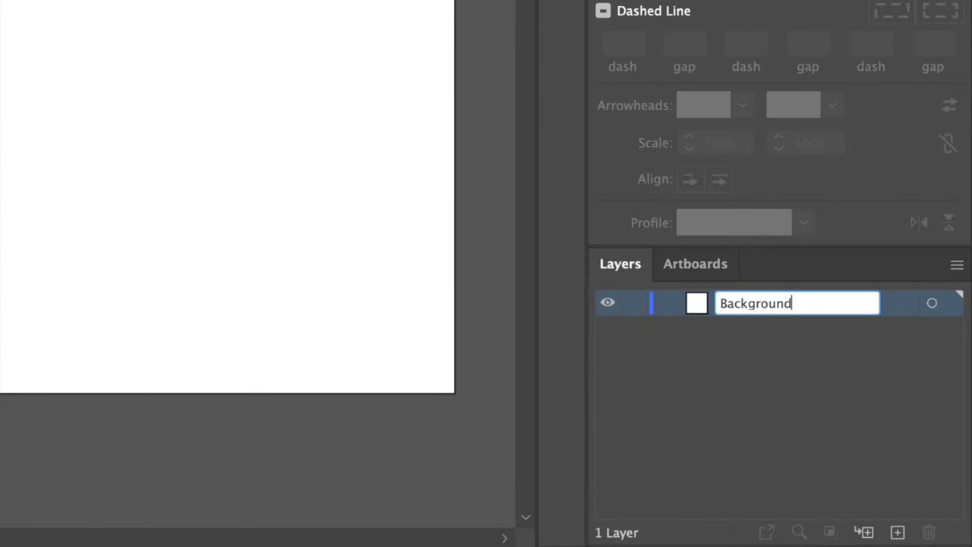
key("Return")
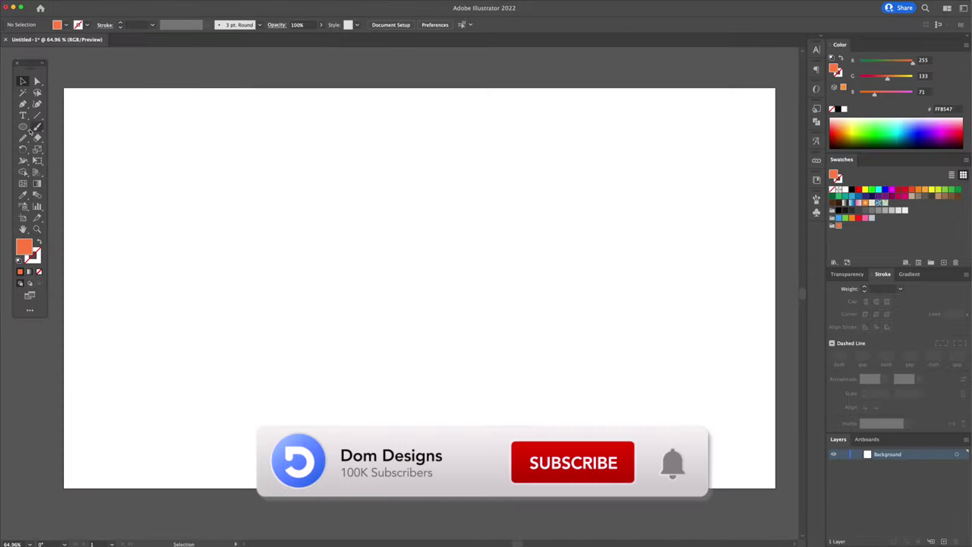
Step: Create an orange 1920 by 1080 px rectangle with the Rectangle tool on the Background layer
left_click_drag(29, 129, 76, 127)
left_click(378, 226)
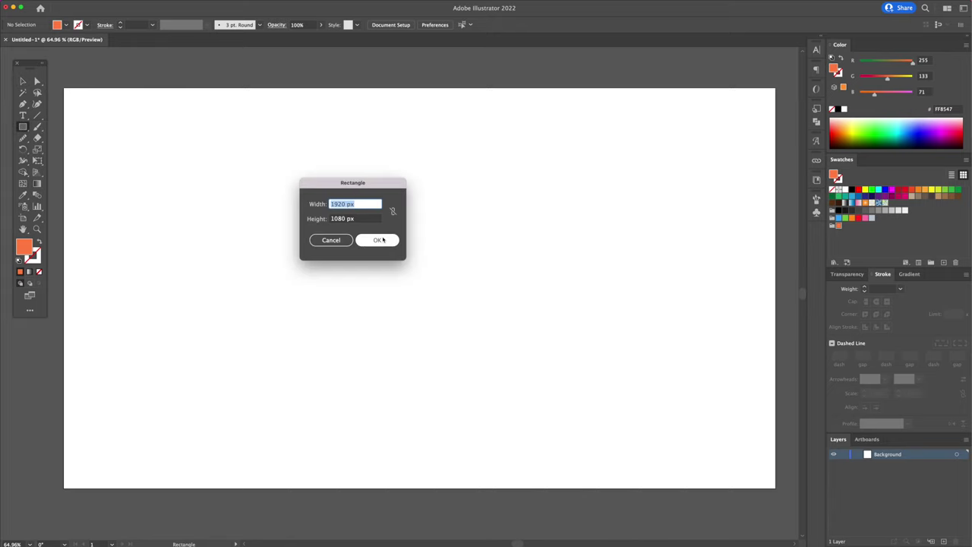
left_click(384, 239)
key("v")
left_click(428, 205)
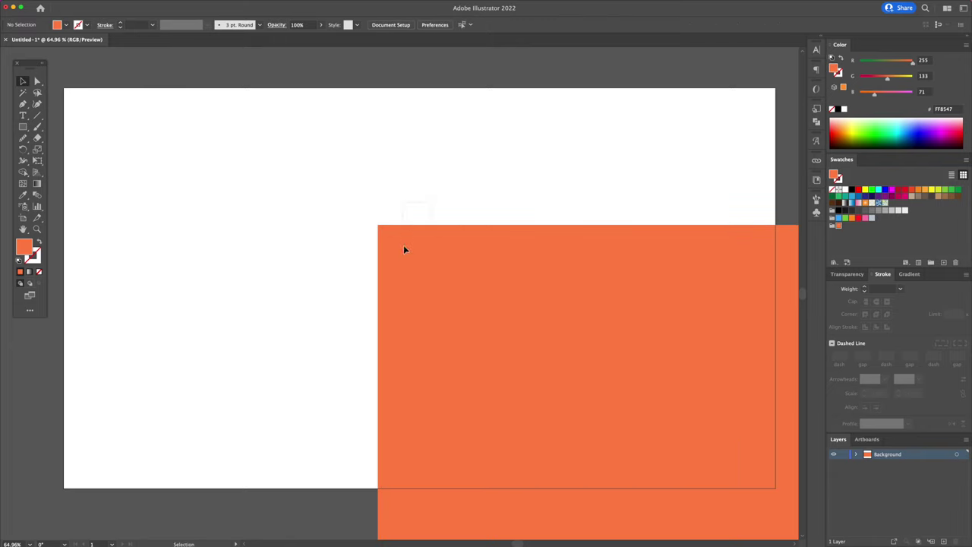
Step: Align the orange rectangle to the artboard's horizontal and vertical centre so it covers the whole artboard
left_click(404, 249)
left_click(423, 24)
left_click(463, 24)
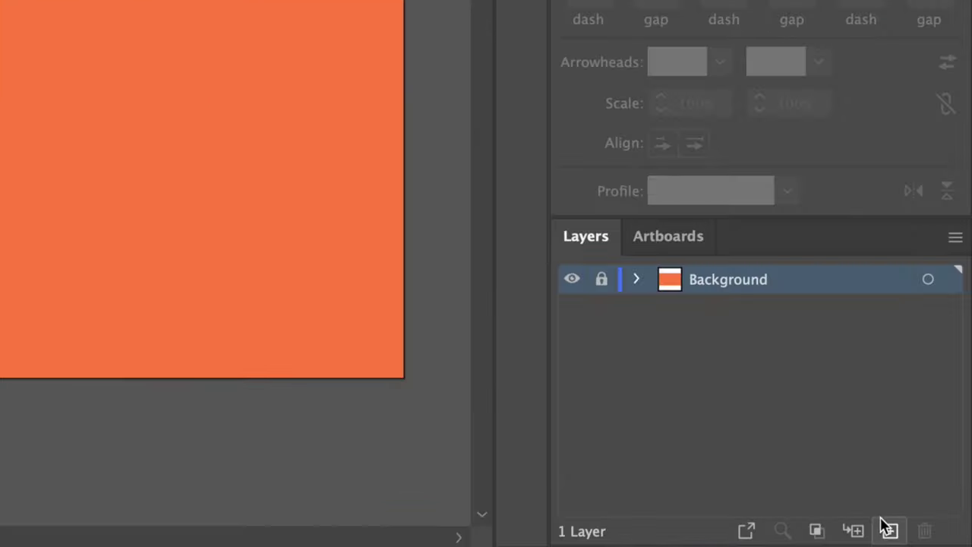
Step: Add a new layer above Background and name it Text
left_click(942, 540)
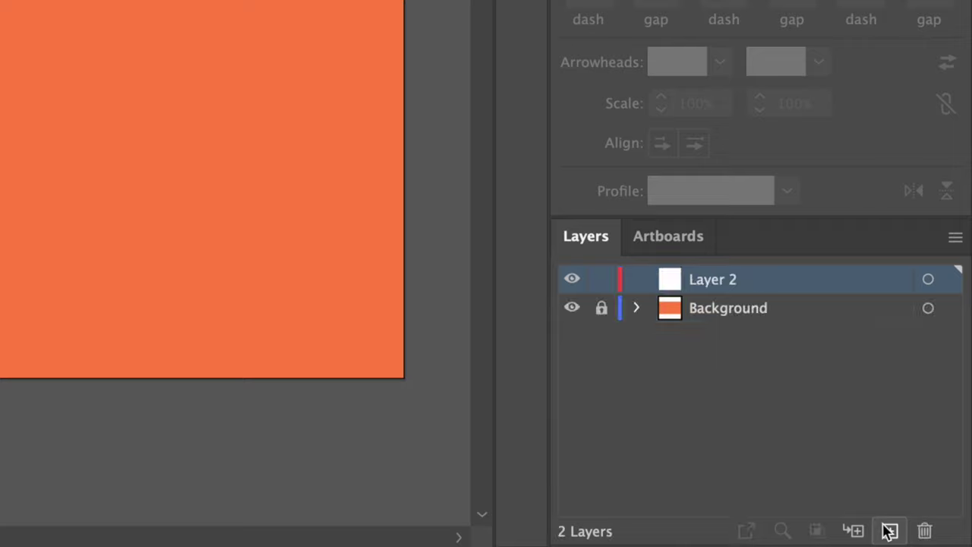
double_click(712, 281)
type("Text")
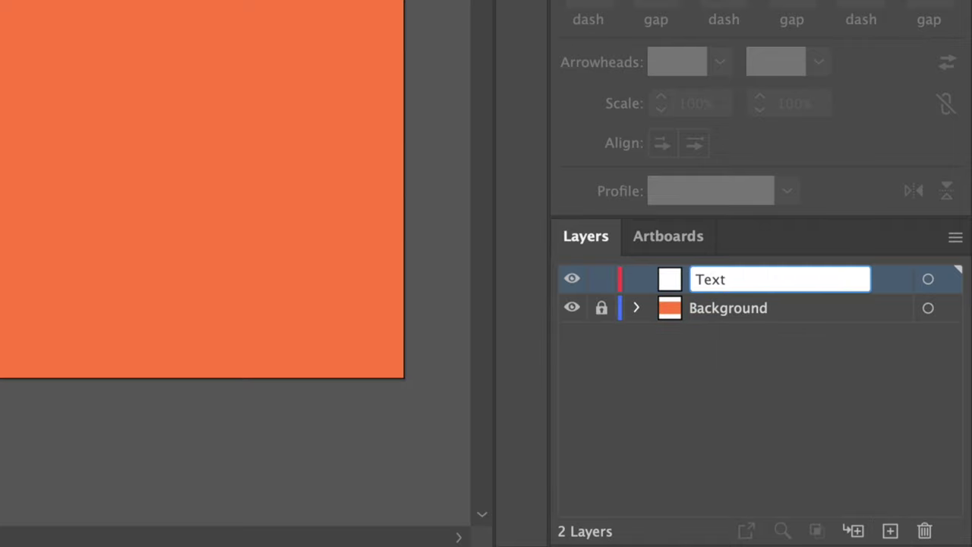
key("Return")
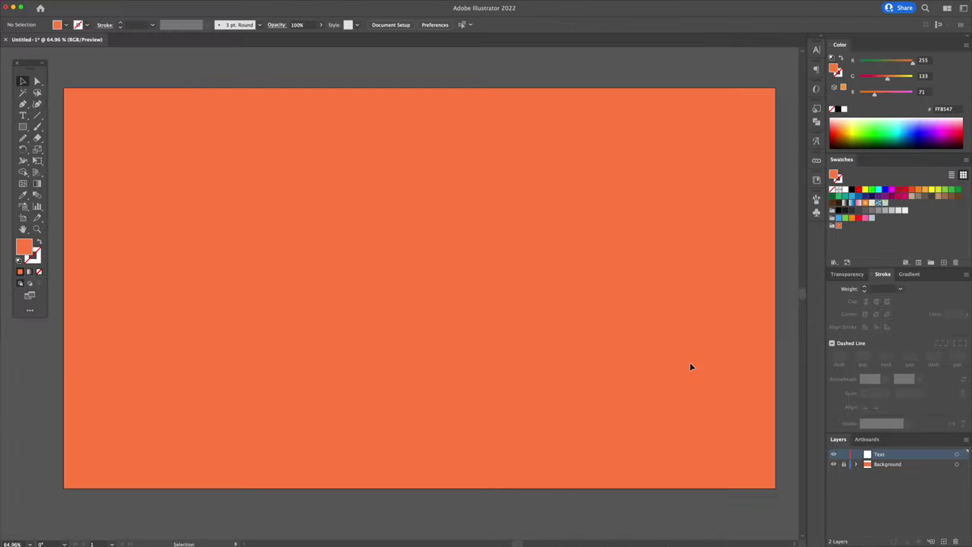
Step: Switch to the Creative Cloud app, view the active fonts and open Adobe Fonts to browse more
mouse_move(778, 2)
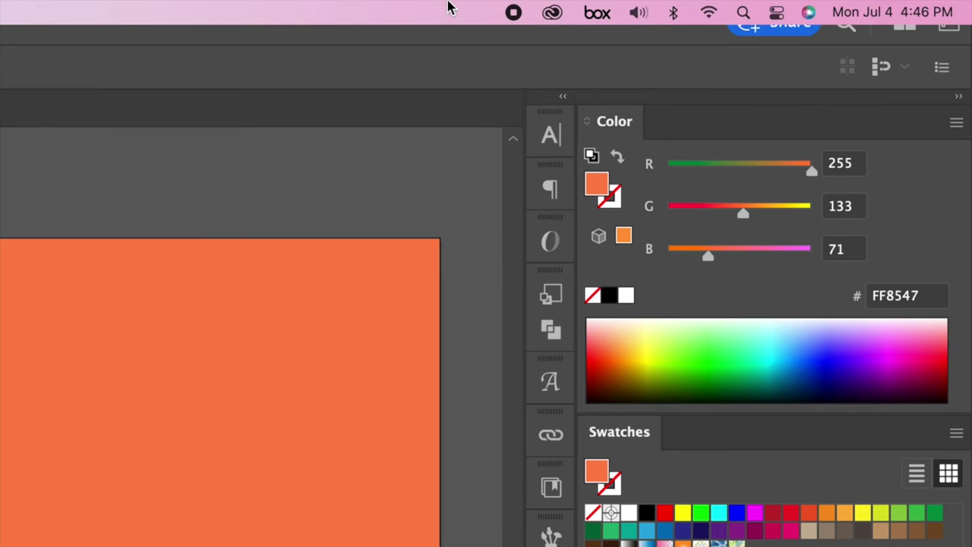
left_click(552, 14)
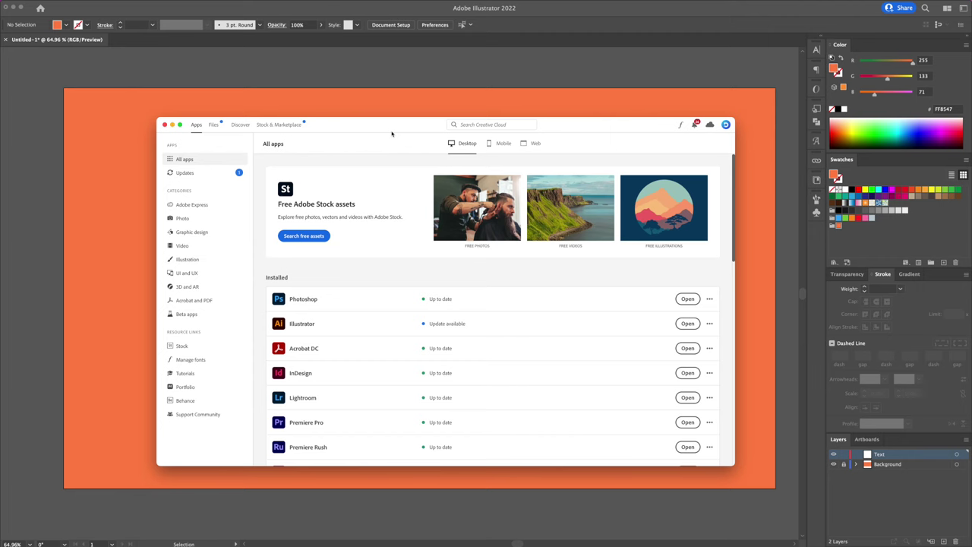
left_click(189, 360)
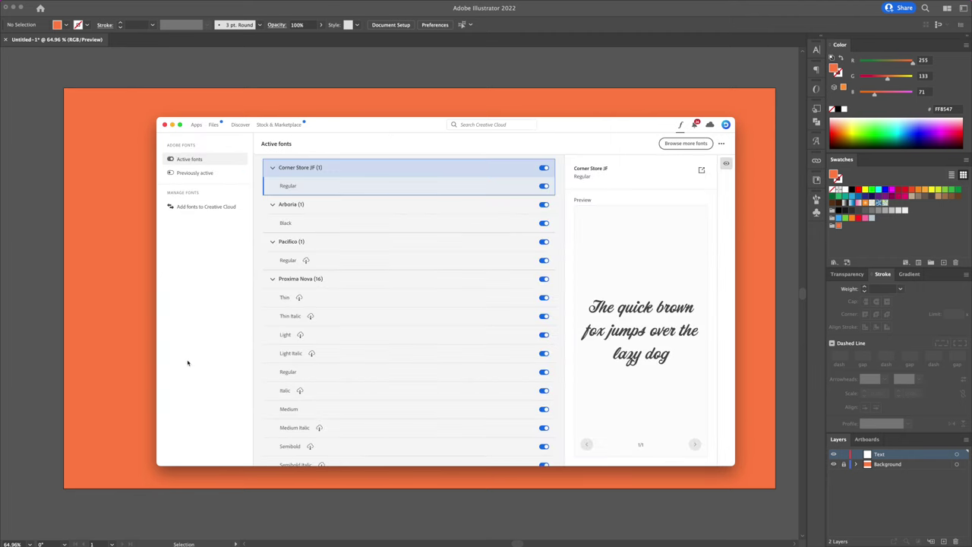
left_click(681, 144)
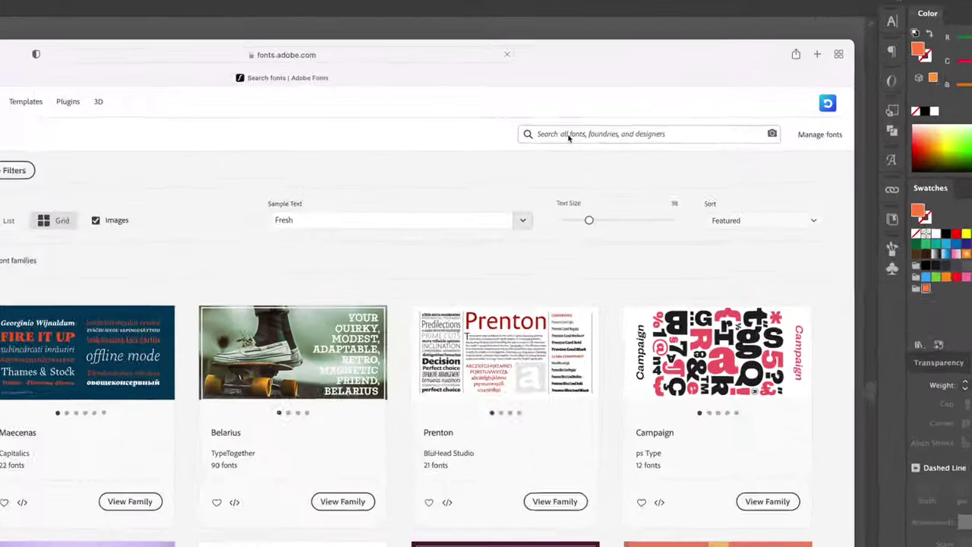
Step: Search Adobe Fonts for the Corner Store JF family
left_click(568, 135)
type("Corner Stor")
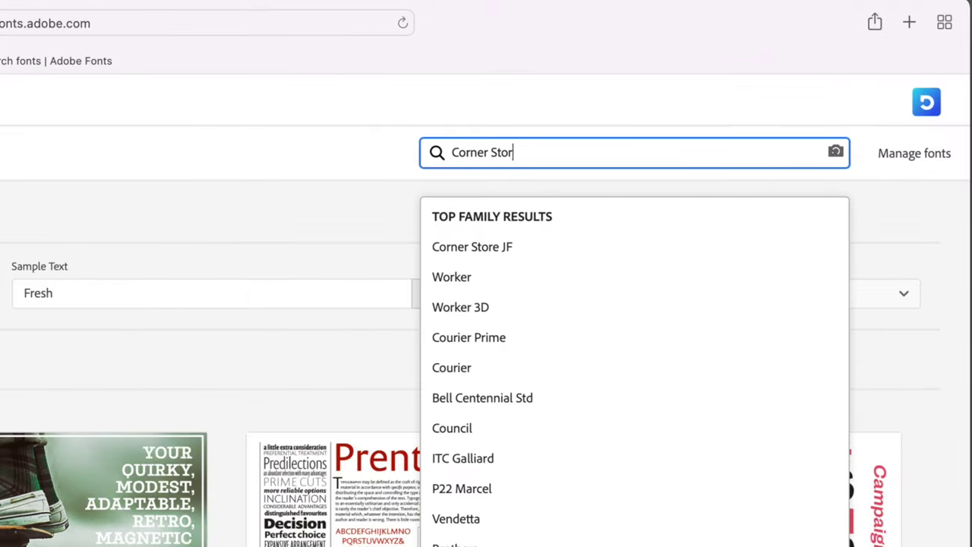
type("e")
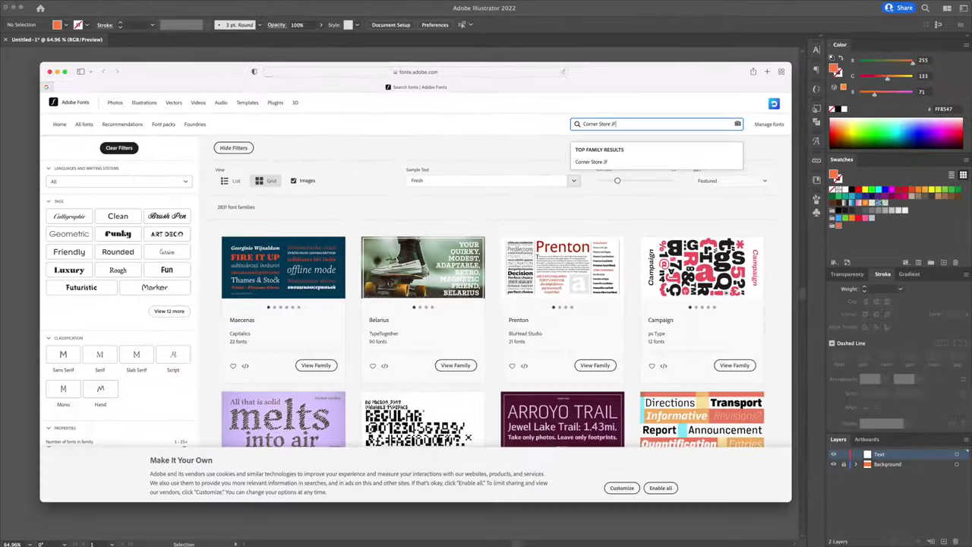
type(" JF")
key("Return")
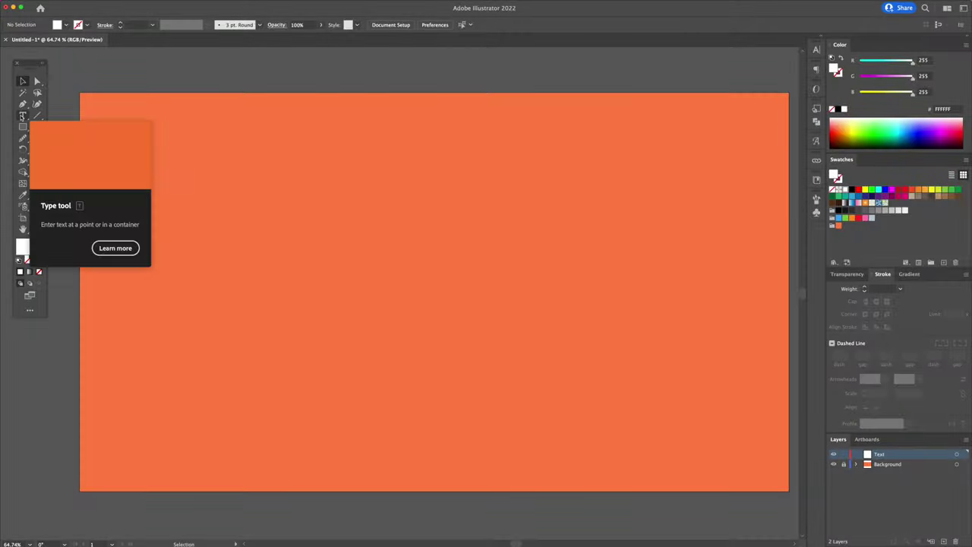
Step: Add the word "Vintage" as point text in 140 pt Corner Store JF on the Text layer and fill it white (FFFFFF)
left_click(23, 116)
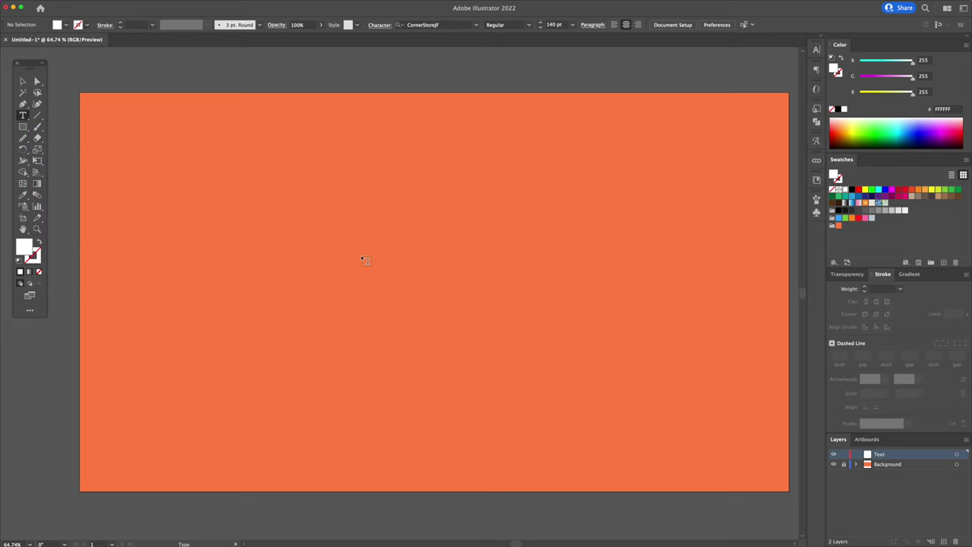
left_click(404, 261)
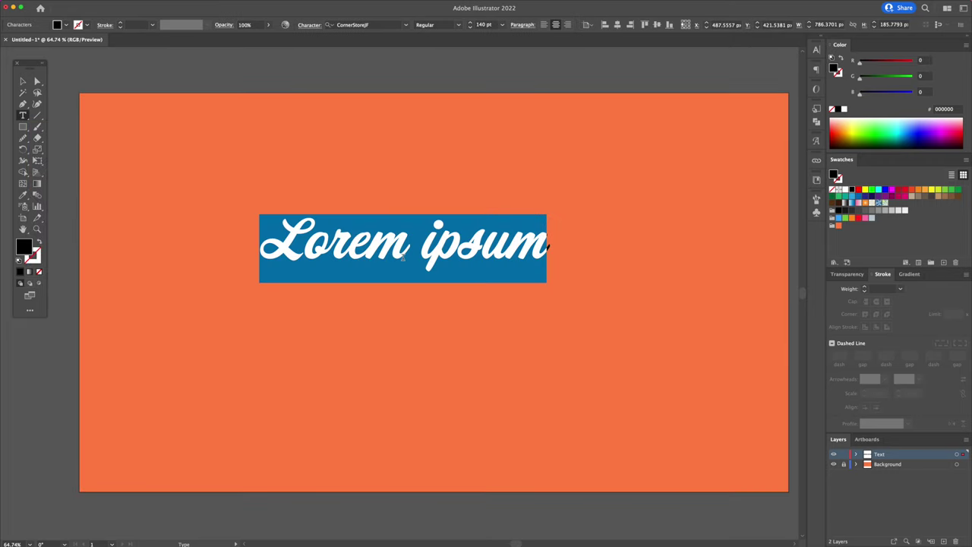
type("Vintage")
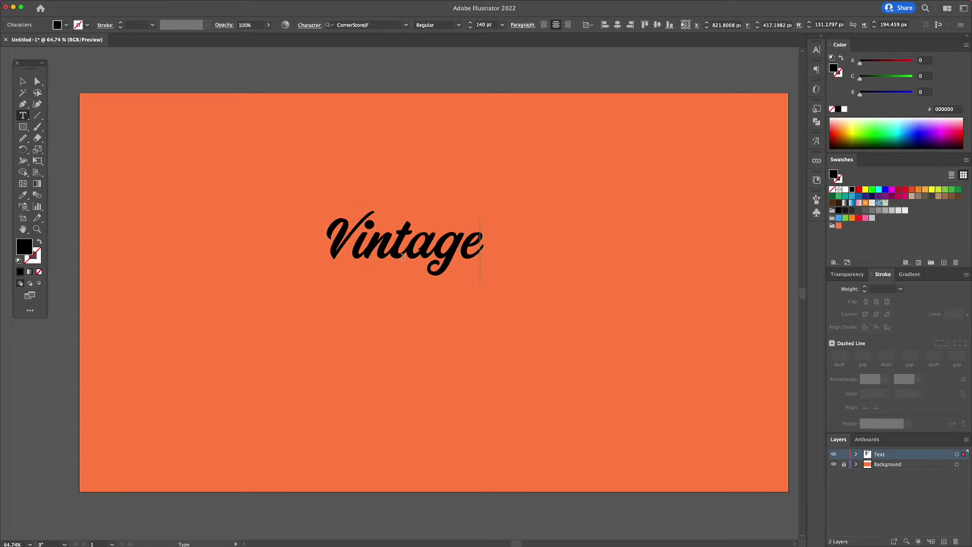
key("super+a")
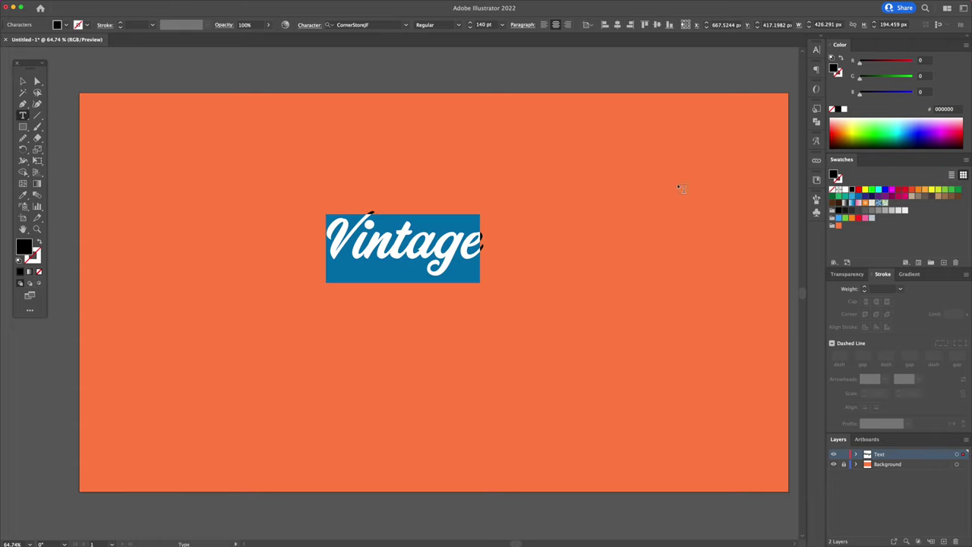
left_click(843, 110)
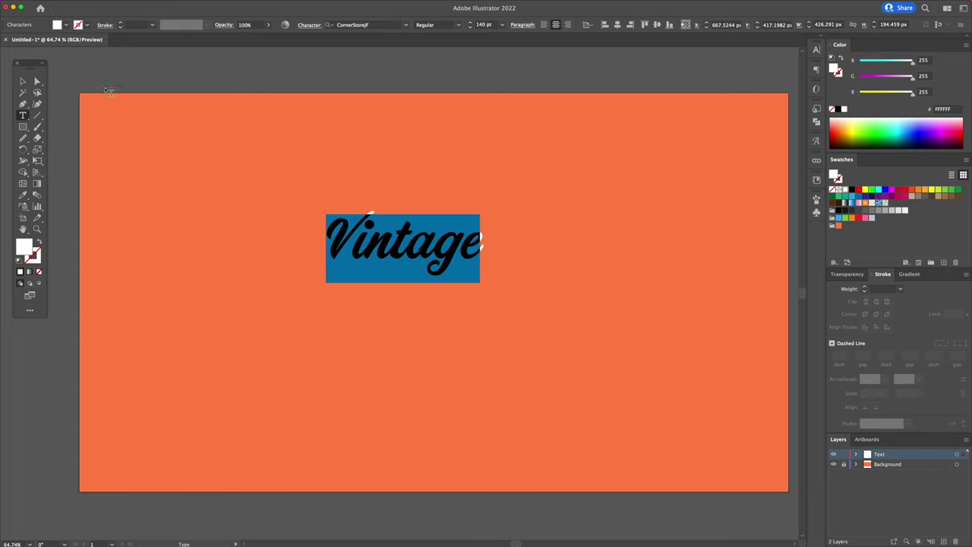
Step: Scale the "Vintage" text up to about 381 pt and centre it on the artboard
key("Escape")
left_click(284, 124)
left_click(434, 270)
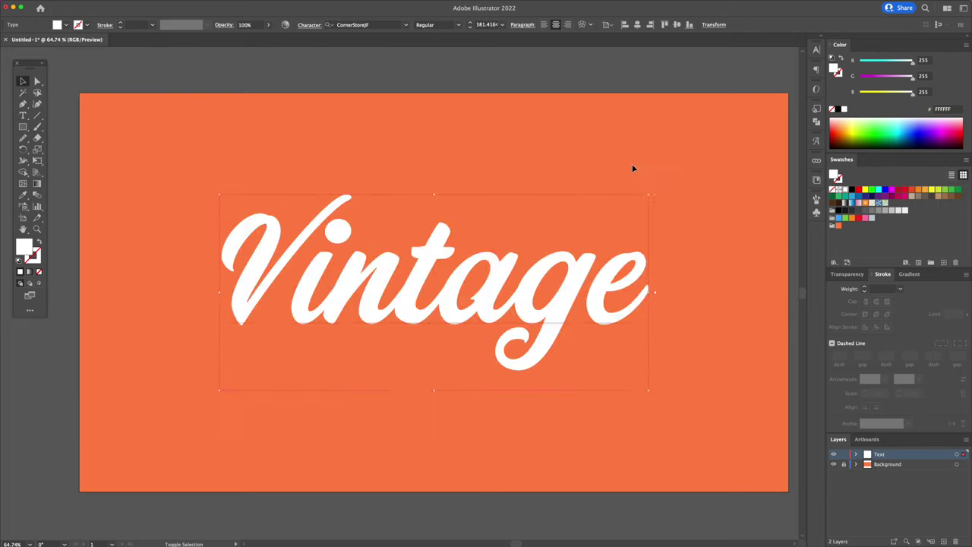
left_click(572, 149)
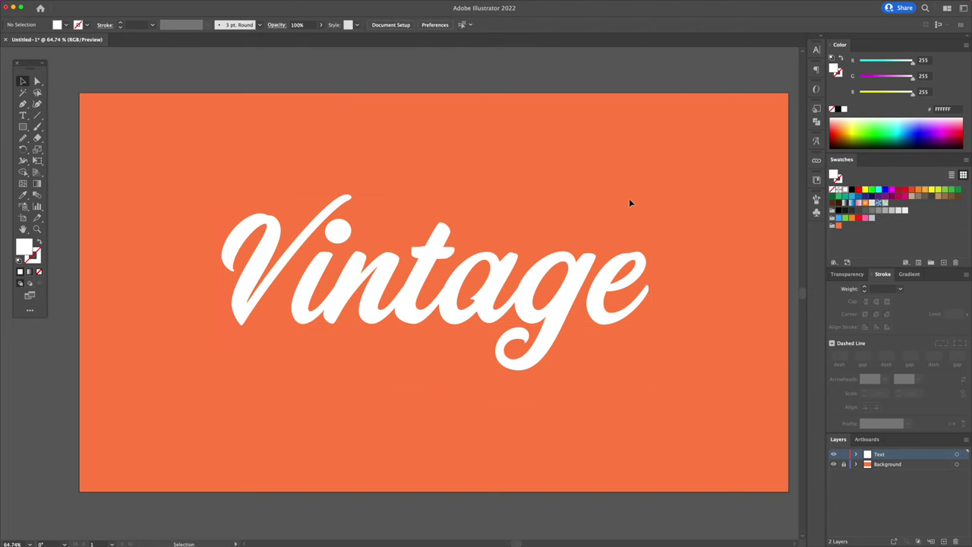
Step: Convert the "Vintage" text to outlines and unite the overlapping letter shapes with Pathfinder
key("super+a")
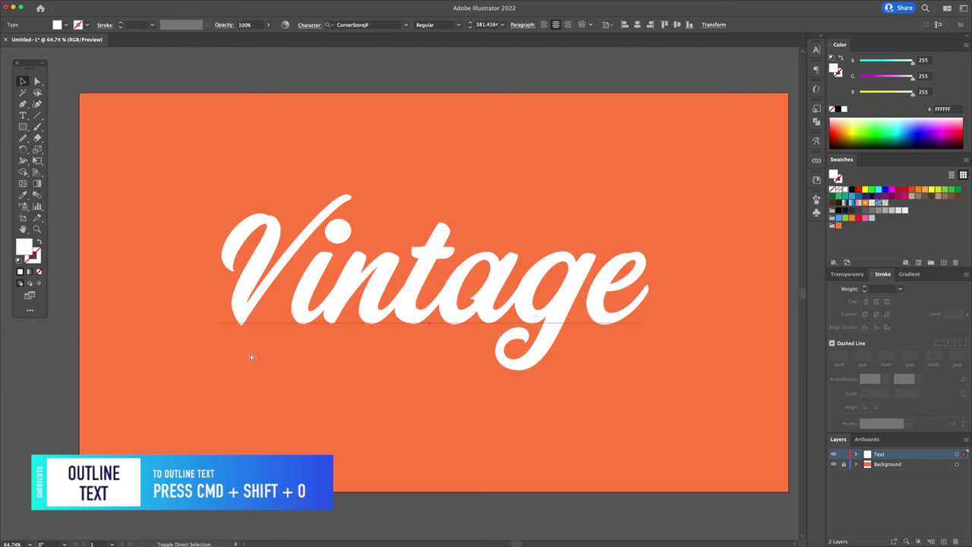
key("super+shift+o")
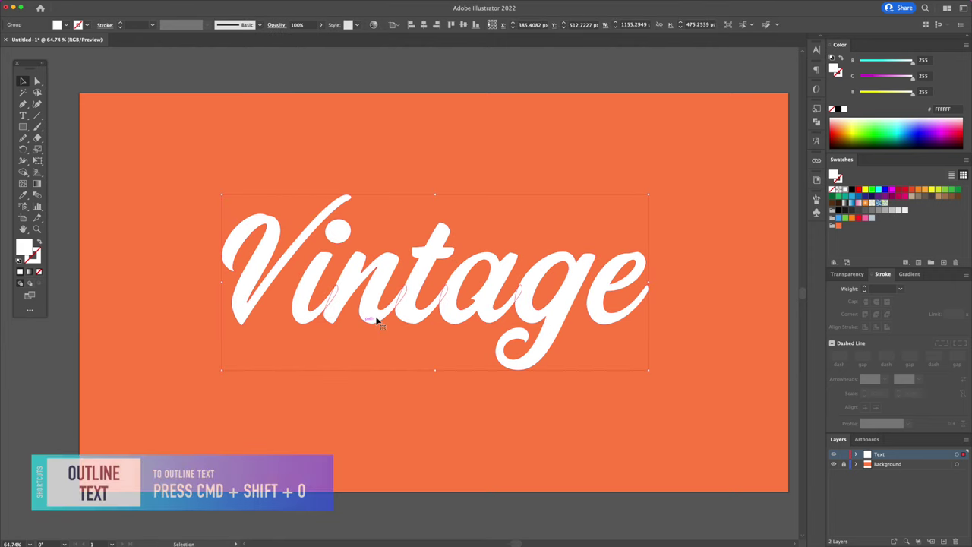
left_click(956, 146)
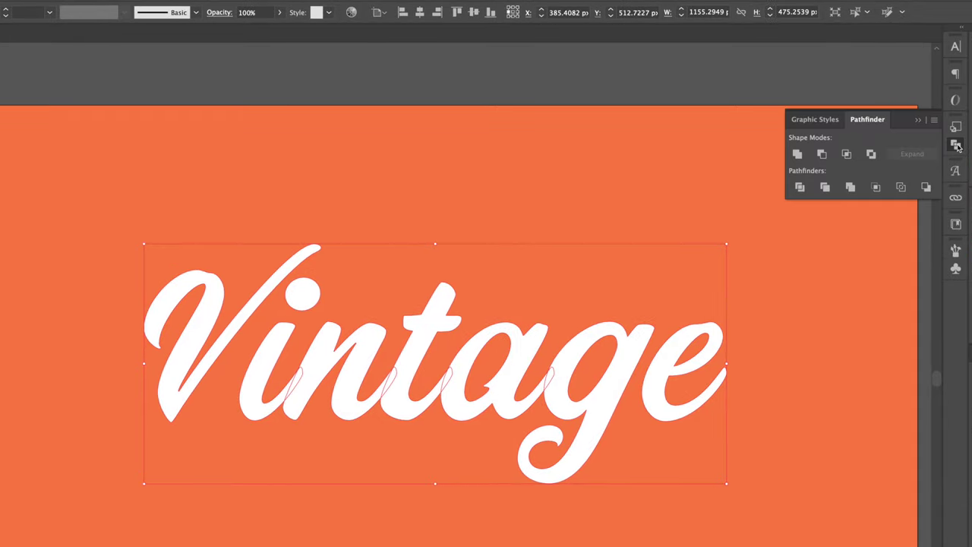
left_click(797, 155)
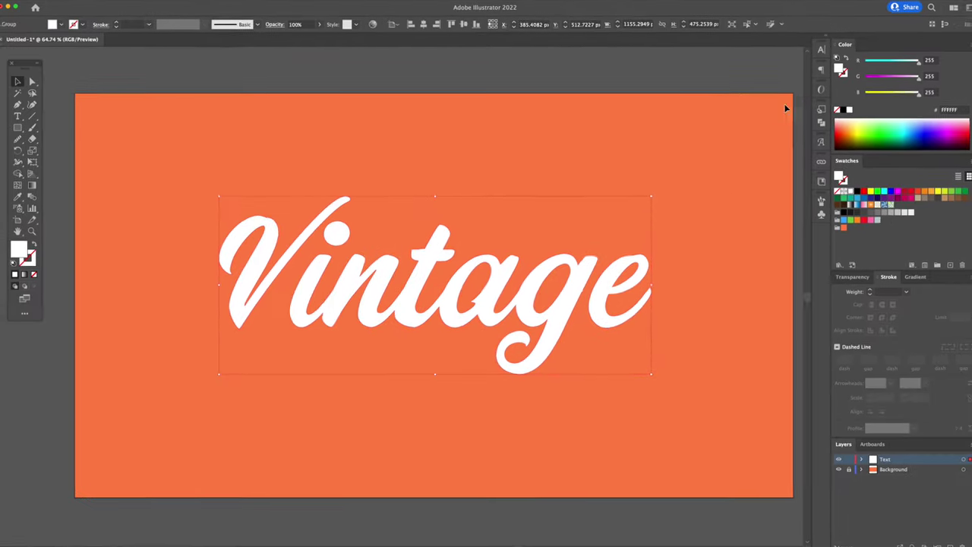
left_click(673, 120)
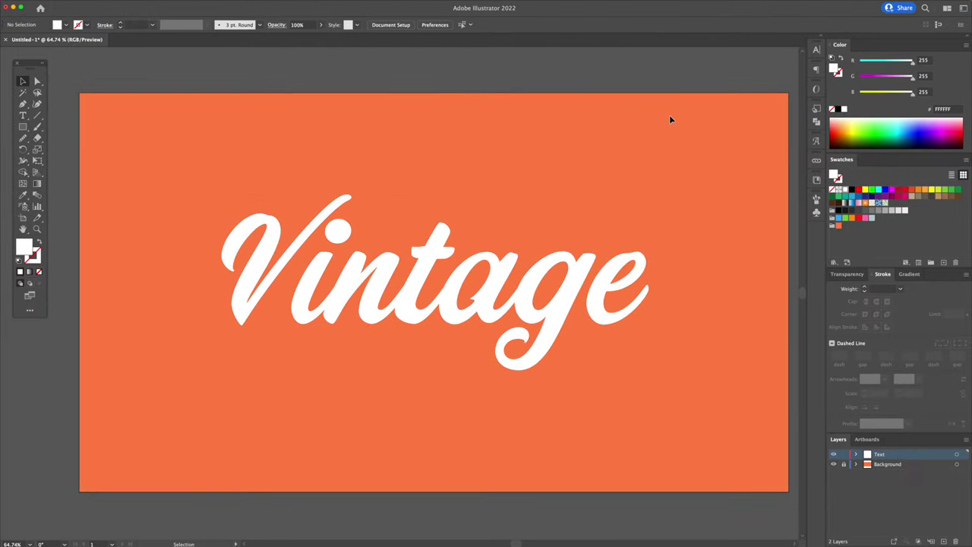
Step: Enlarge the outlined lettering to about 1262 by 519 px and nudge it down on the artboard
left_click(242, 304)
left_click_drag(649, 195, 670, 182)
left_click(568, 142)
left_click(438, 247)
key("shift+Down")
key("shift+Down")
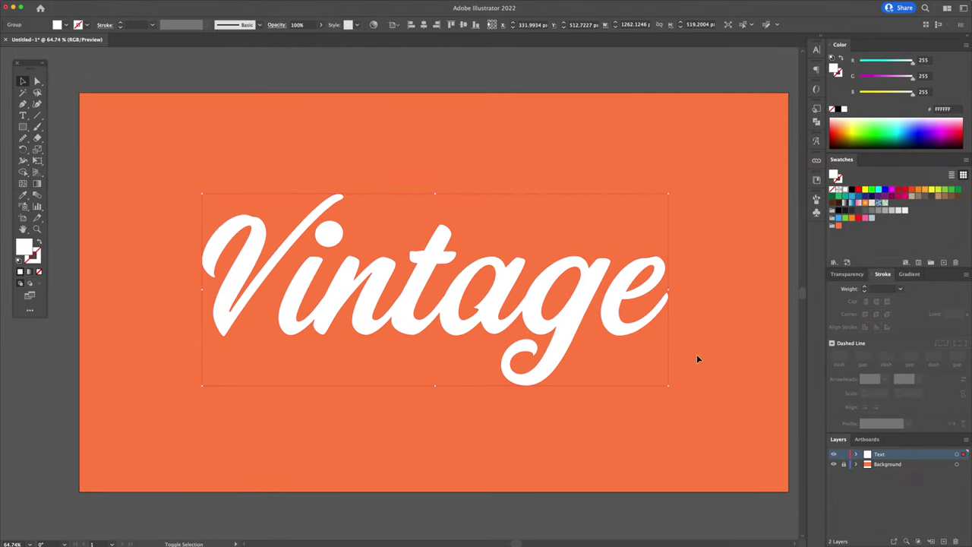
left_click(717, 182)
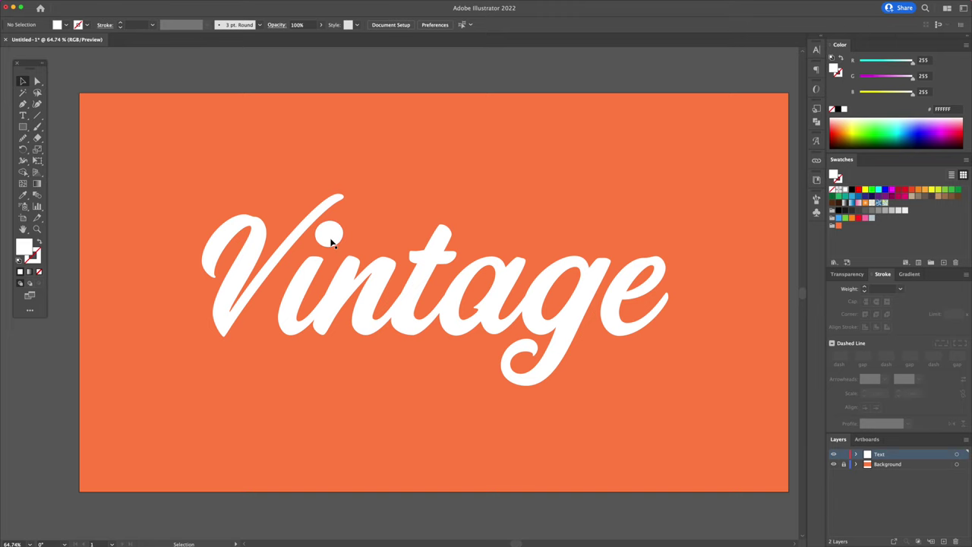
Step: Isolate the lettering group, shrink the dot of the "i" to about 54 by 51 px and move it closer to the stem
double_click(331, 242)
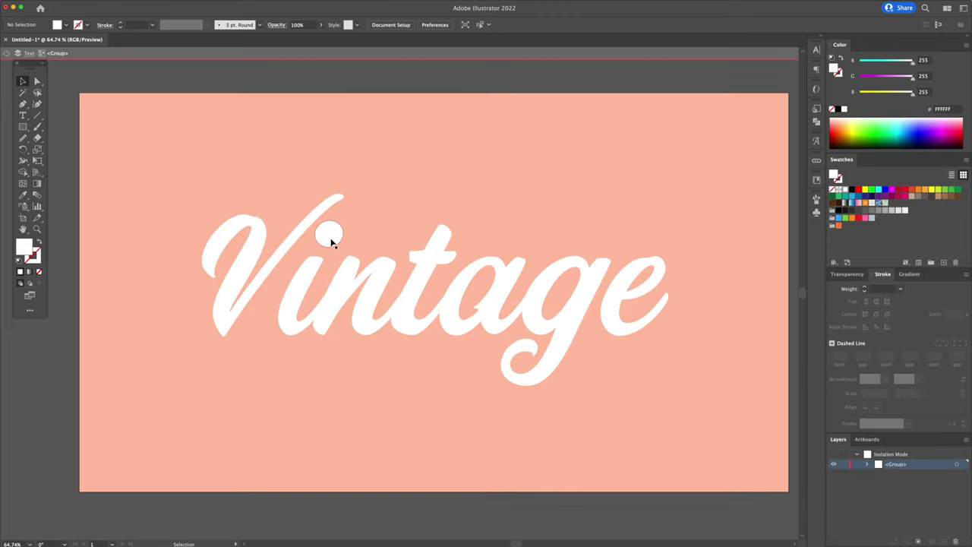
left_click(331, 242)
left_click_drag(342, 220, 329, 243)
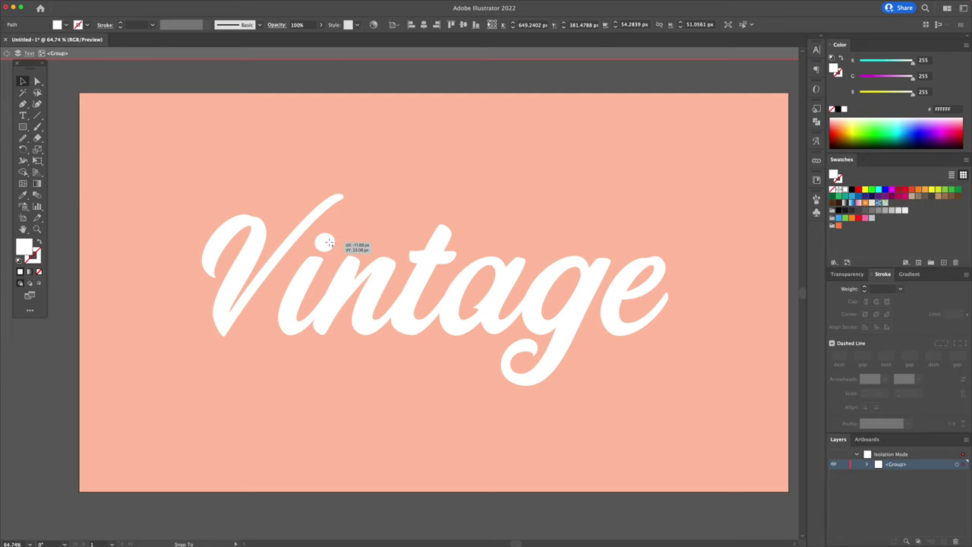
double_click(360, 223)
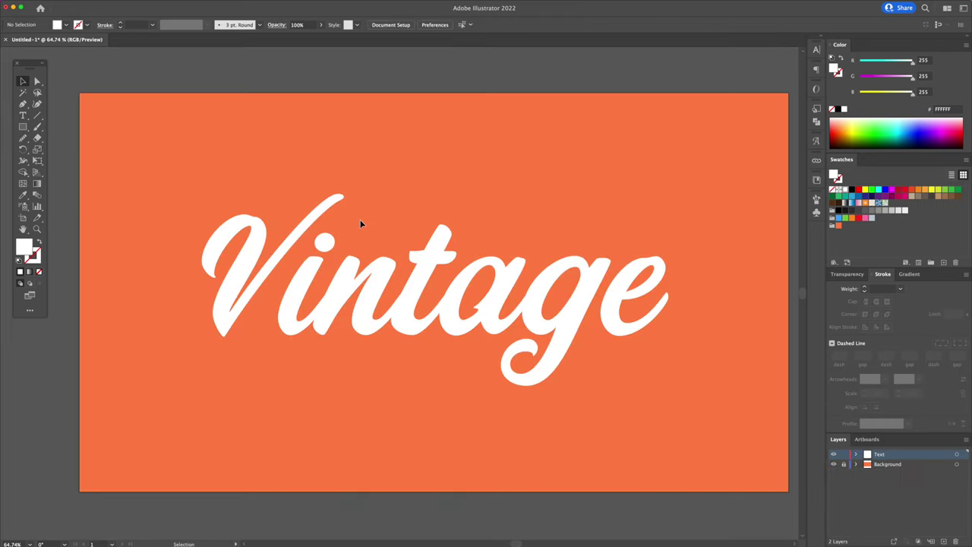
Step: Isolate the lettering group, enlarge the "V" upward and outward so the whole word is about 588 px tall, and exit isolation
double_click(332, 220)
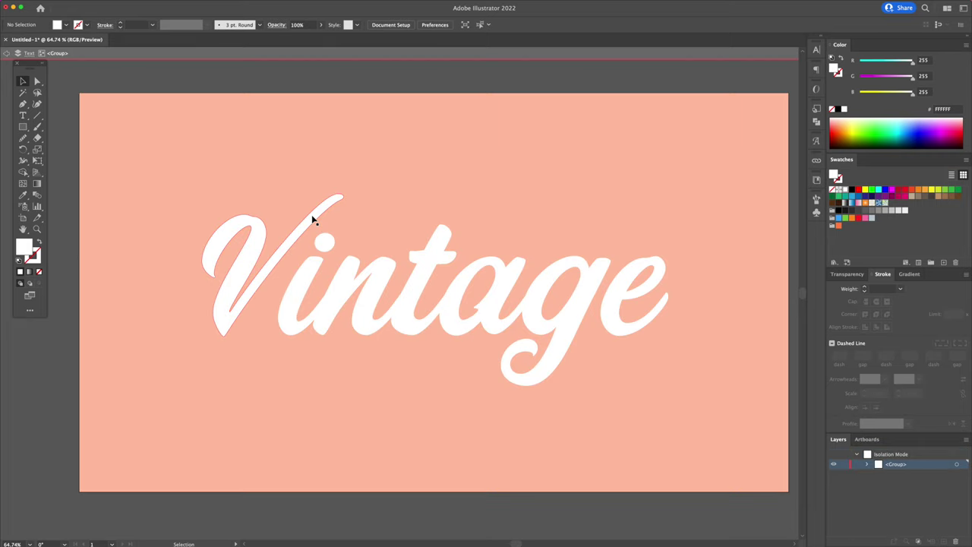
left_click(338, 202)
left_click_drag(343, 195, 386, 168)
left_click(482, 187)
double_click(482, 187)
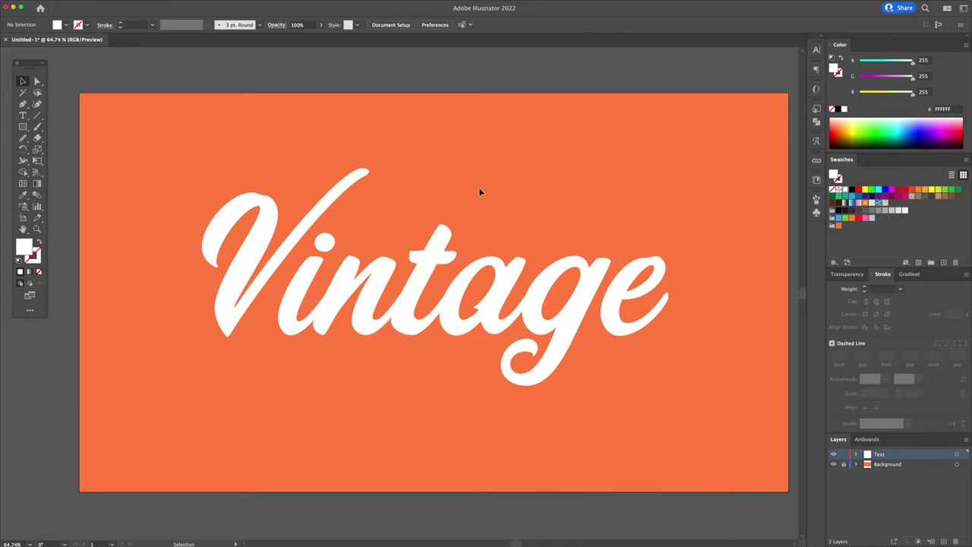
Step: Delete the anchor point at the kink on the upper curve of the "V"
key("z")
left_click_drag(241, 198, 378, 203)
left_click_drag(276, 214, 388, 203)
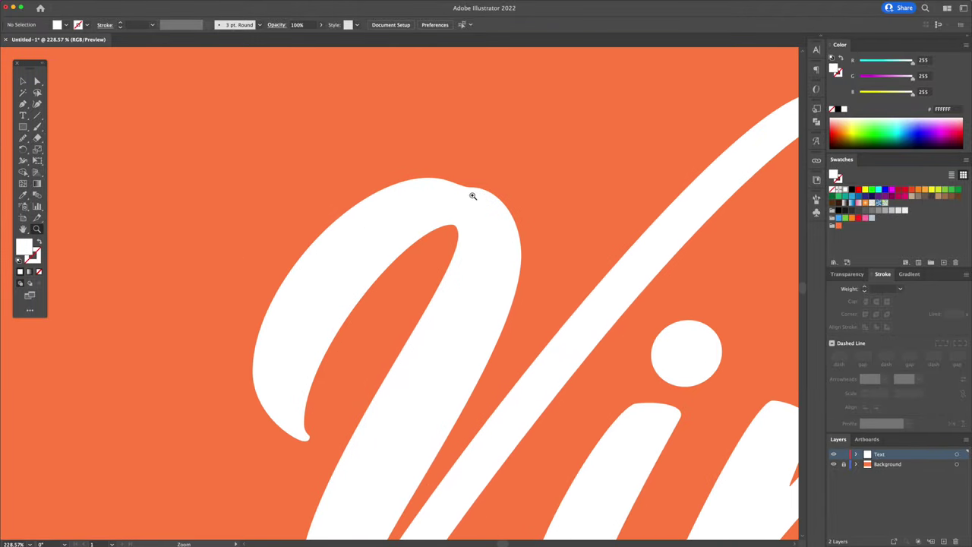
key("v")
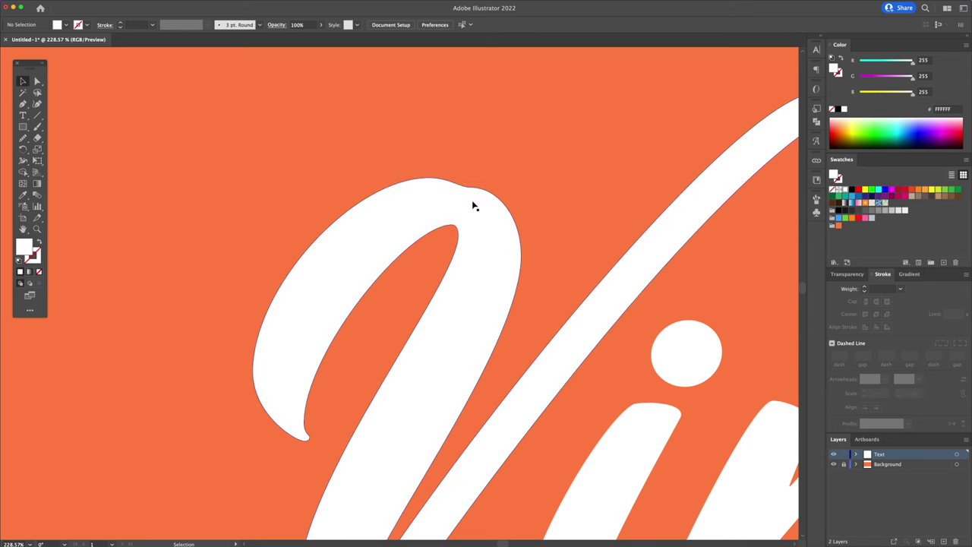
left_click(470, 195)
key("a")
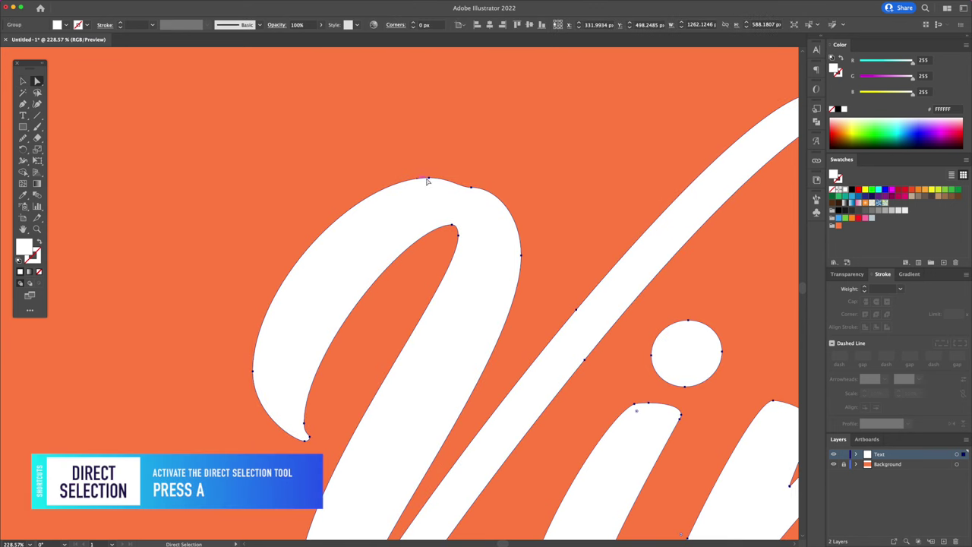
left_click(471, 187)
key("Delete")
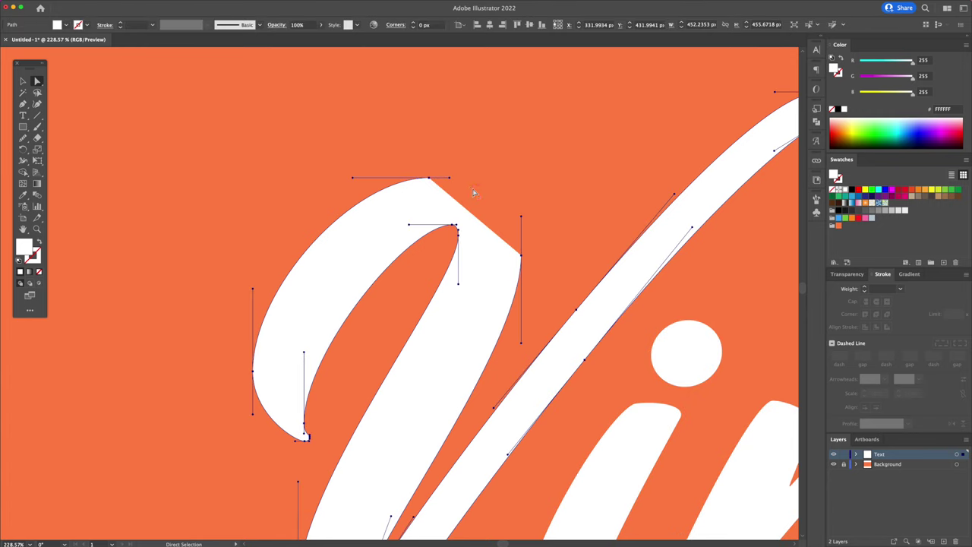
Step: Close the gap atop the "V" with a smooth curve between the two open end anchors using the Pen tool
key("p")
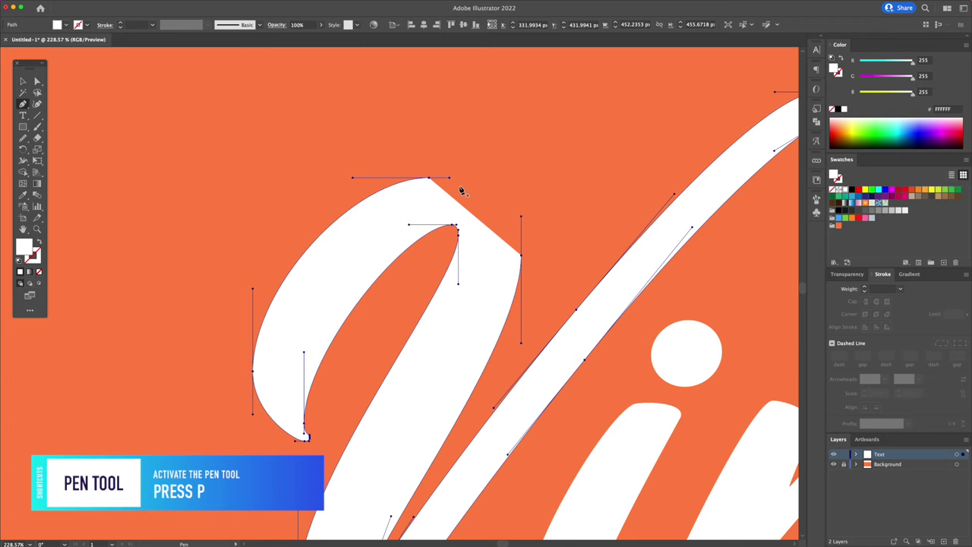
left_click_drag(430, 178, 474, 180)
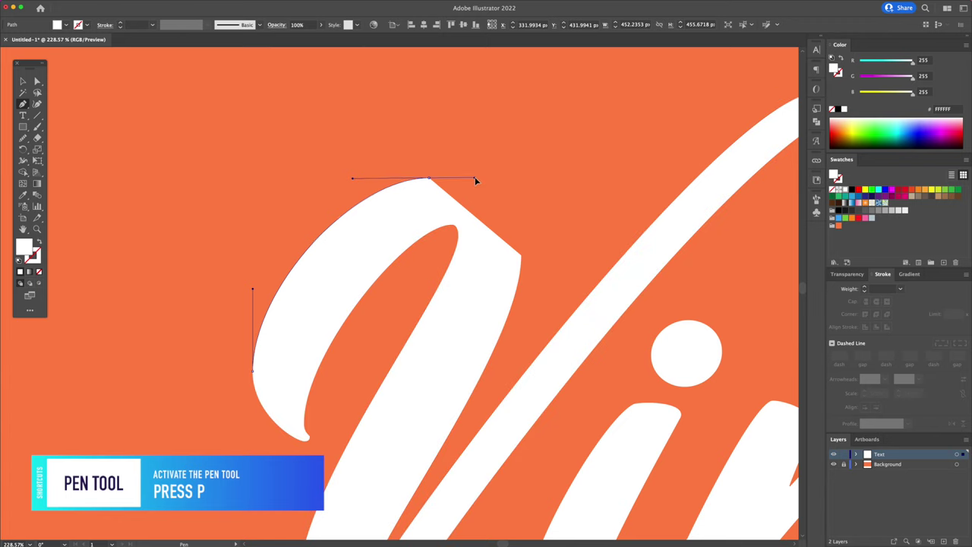
left_click_drag(521, 254, 520, 341)
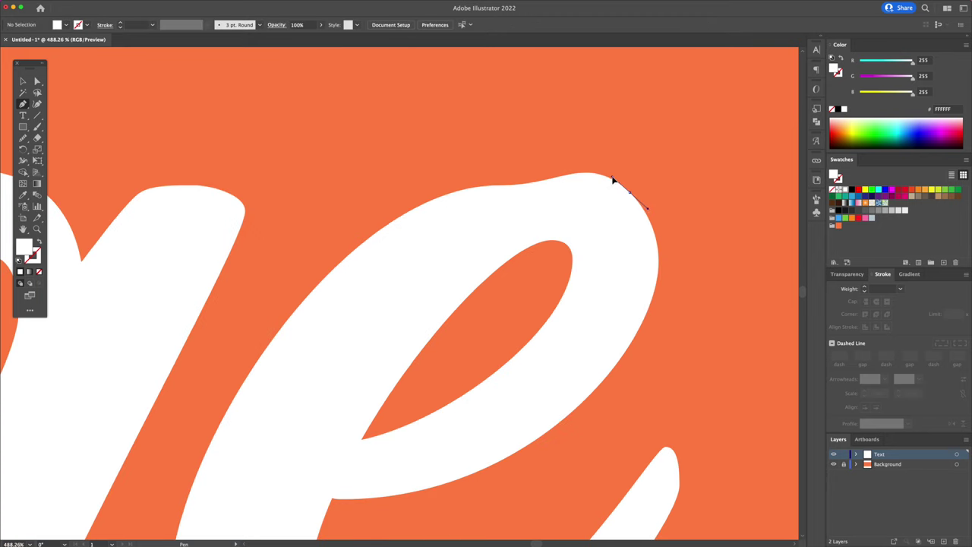
Step: Draw a closed white Pen shape over the top of the "e" that bridges the dip in its outer curve
left_click_drag(520, 165, 456, 172)
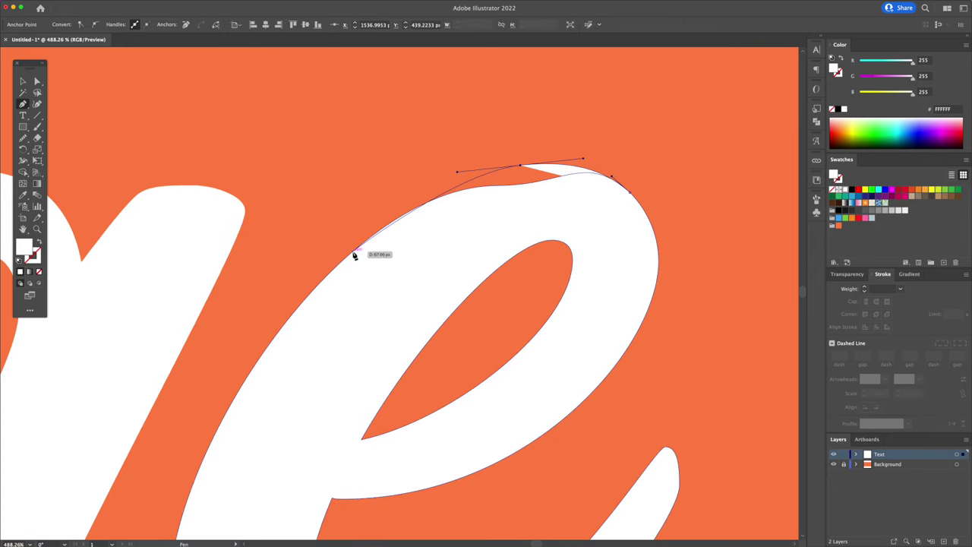
left_click_drag(353, 252, 313, 284)
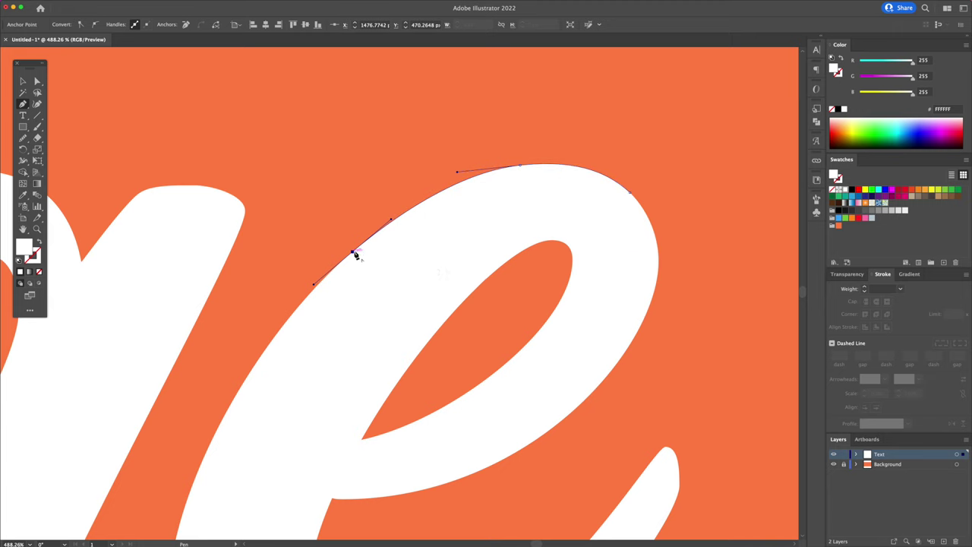
left_click(410, 267)
left_click(510, 227)
left_click(587, 221)
left_click(624, 239)
left_click(629, 192)
Step: Unite the patch shape on the "e" with the lettering using Pathfinder
key("v")
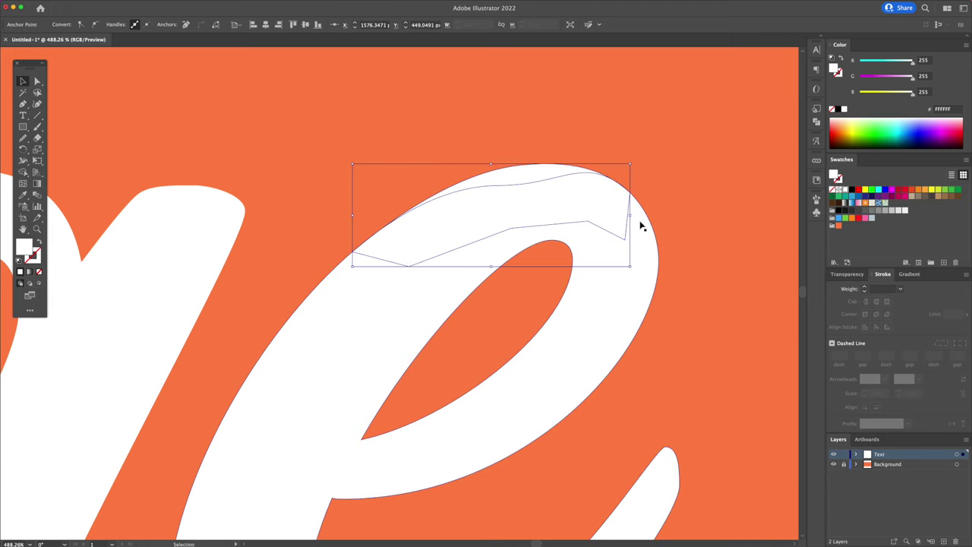
left_click(640, 225, "shift")
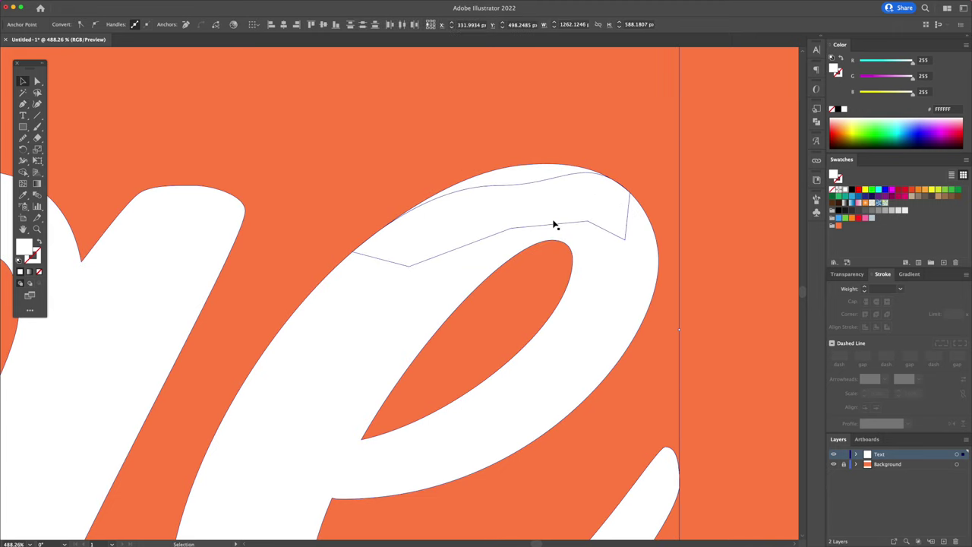
left_click(815, 123)
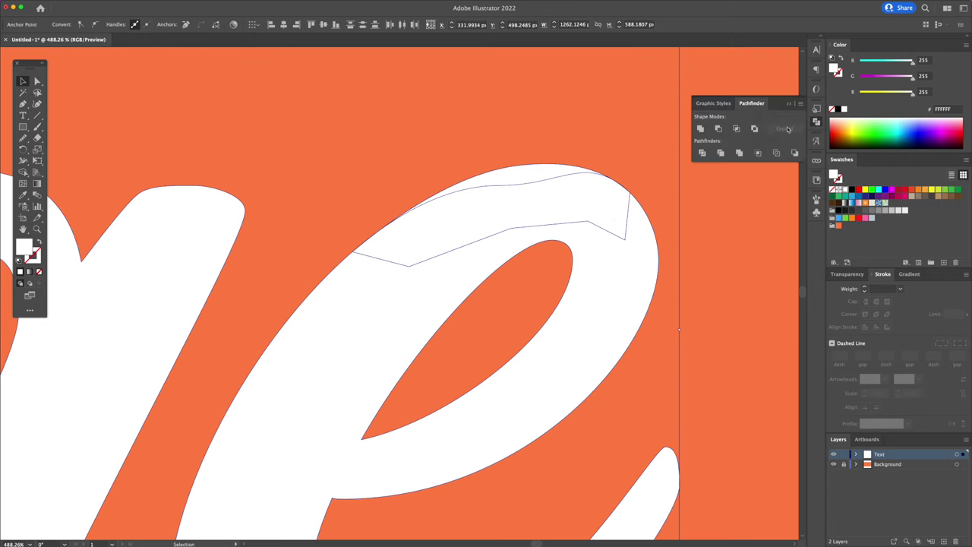
left_click(698, 130)
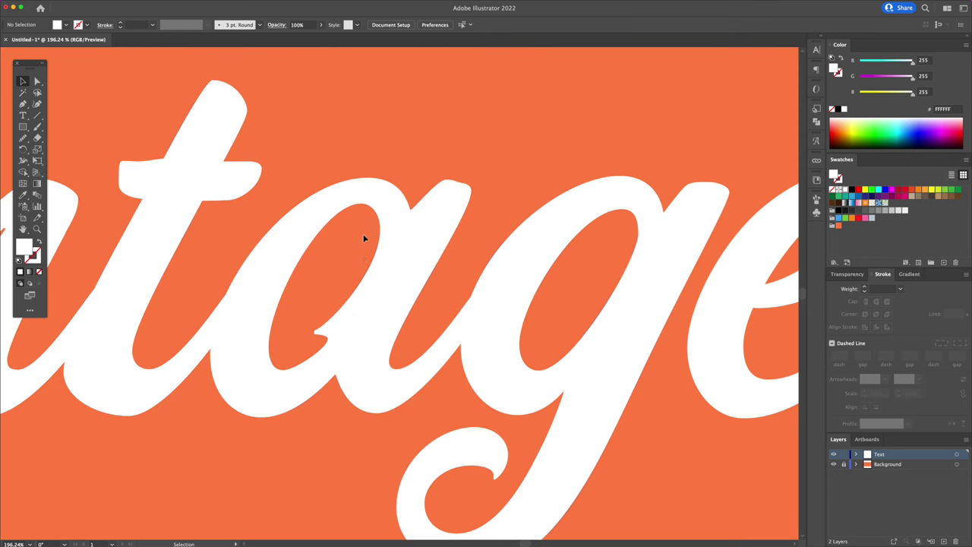
Step: Draw a closed white Pen shape that fully covers the counter of the "a"
key("p")
left_click(380, 202)
left_click_drag(392, 241, 390, 262)
left_click_drag(376, 299, 369, 319)
left_click_drag(331, 369, 284, 383)
left_click_drag(265, 376, 256, 365)
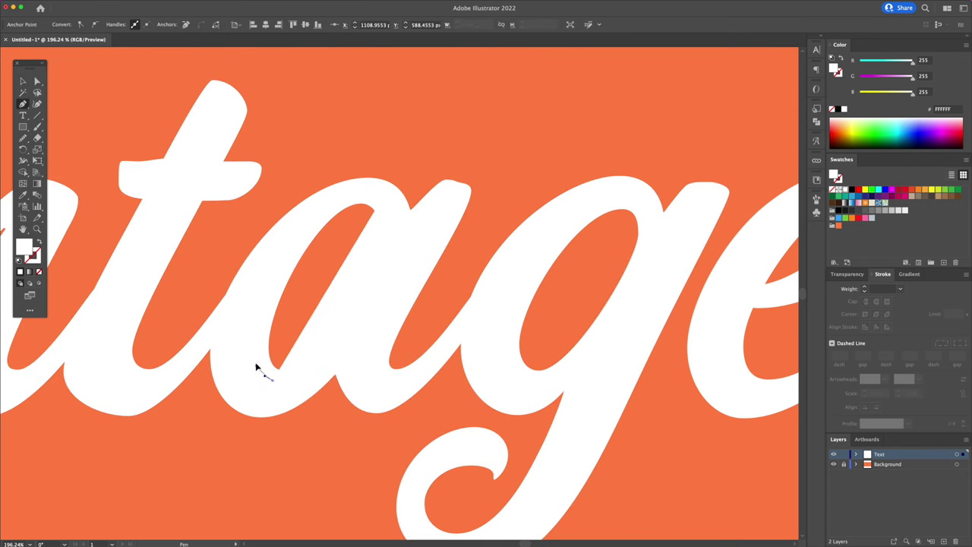
left_click(380, 200)
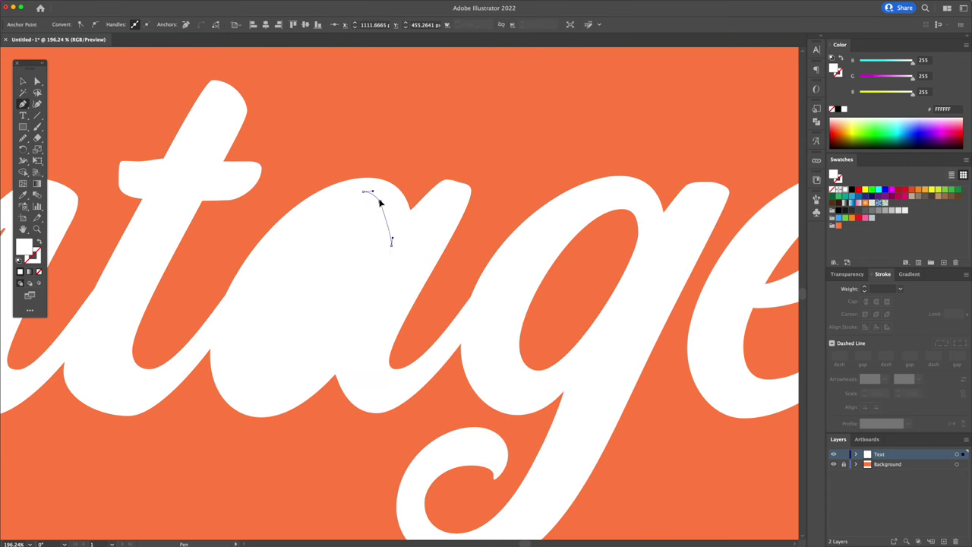
Step: Draw a closed white Pen shape that fully covers the counter of the "g"
left_click_drag(620, 198, 653, 243)
left_click_drag(635, 302, 624, 322)
left_click_drag(594, 363, 582, 375)
left_click_drag(555, 384, 510, 370)
left_click_drag(502, 349, 503, 329)
left_click_drag(511, 300, 519, 286)
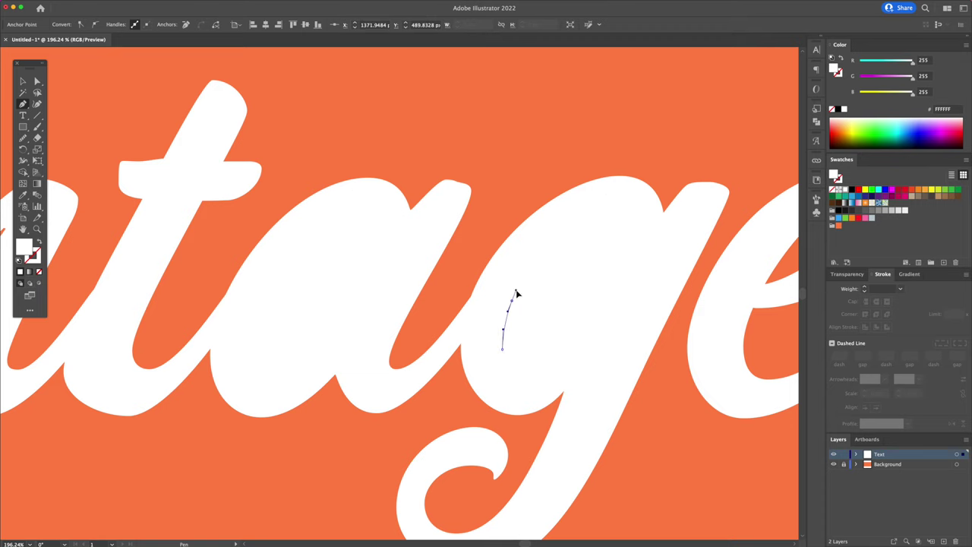
left_click(556, 222)
Step: Select both counter patches together with the lettering and unite them with Pathfinder
key("v")
left_click(370, 250, "shift")
left_click(419, 233, "shift")
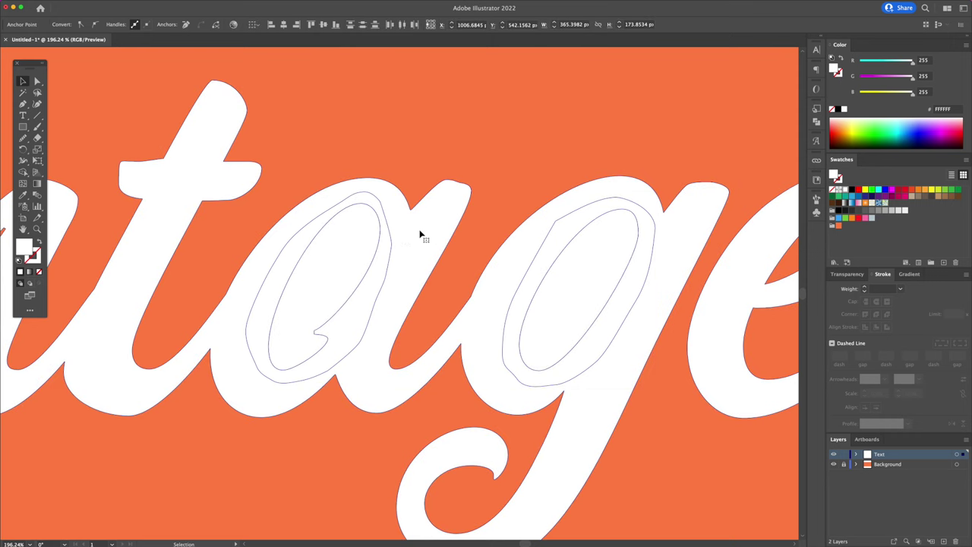
left_click(604, 215, "shift")
left_click(816, 125)
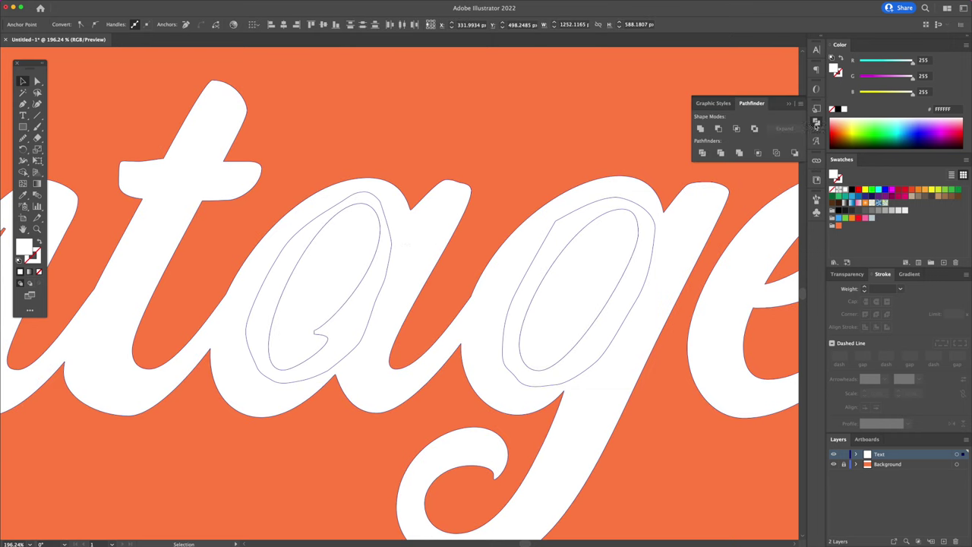
left_click(699, 129)
Step: Sample the background orange as the fill and draw an upright ellipse about 53 by 139 px over the "a"
left_click(414, 127)
key("i")
left_click(406, 129)
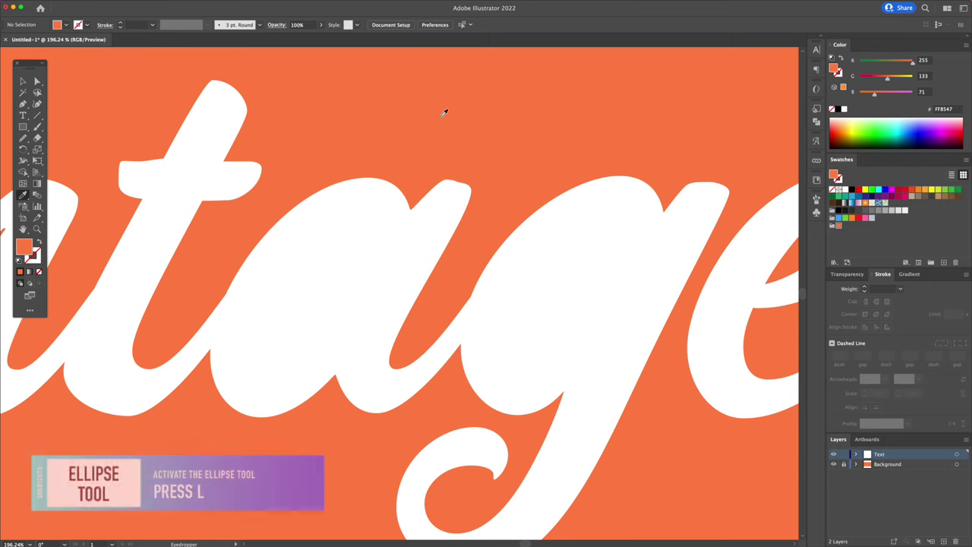
left_click(23, 126)
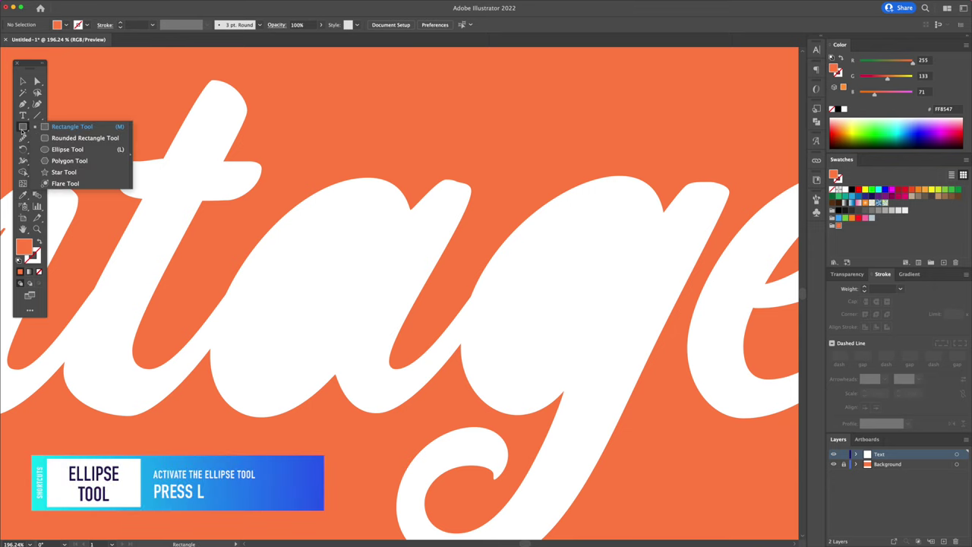
left_click(57, 149)
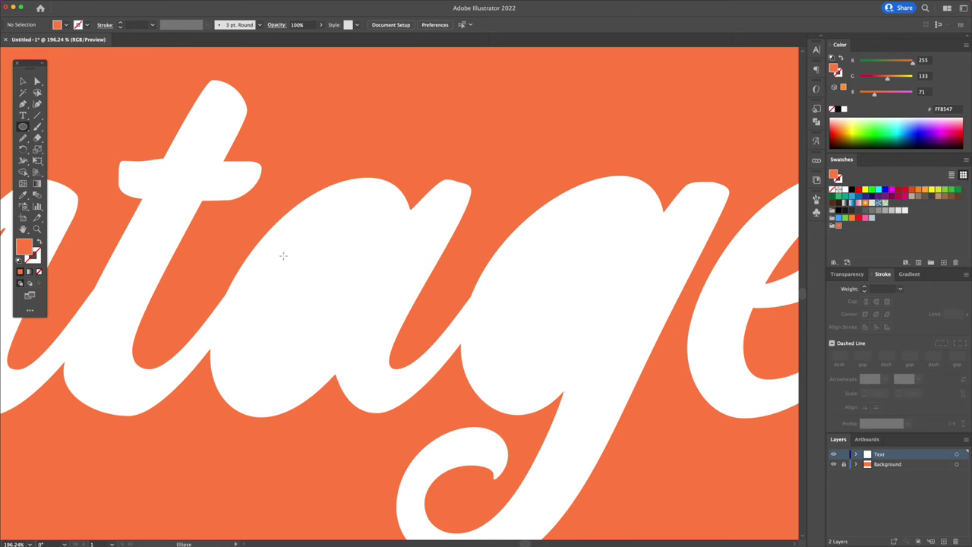
left_click_drag(284, 254, 340, 411)
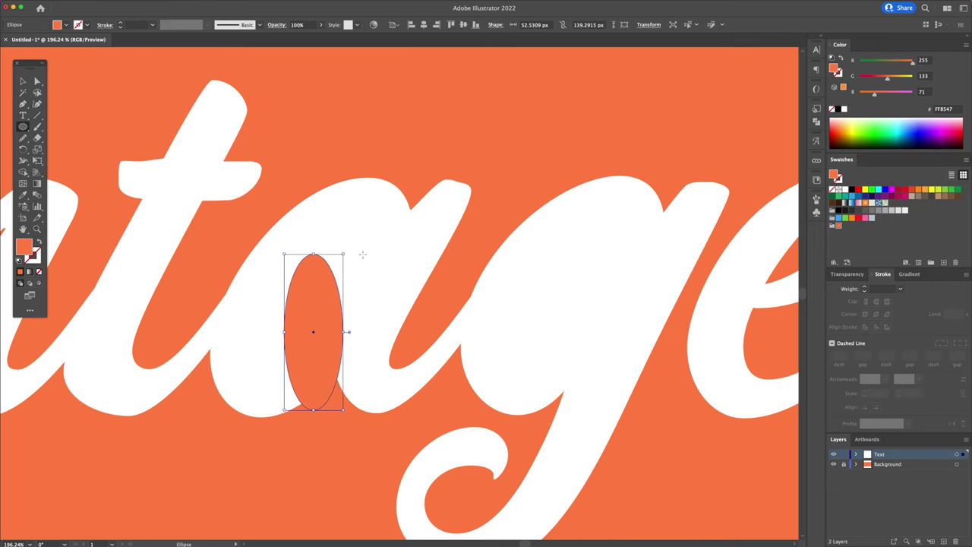
Step: Tilt the ellipse to follow the slant of the "a" and resize it to about 57 by 150 px inside the letter
left_click_drag(359, 248, 346, 265)
left_click_drag(282, 364, 276, 371)
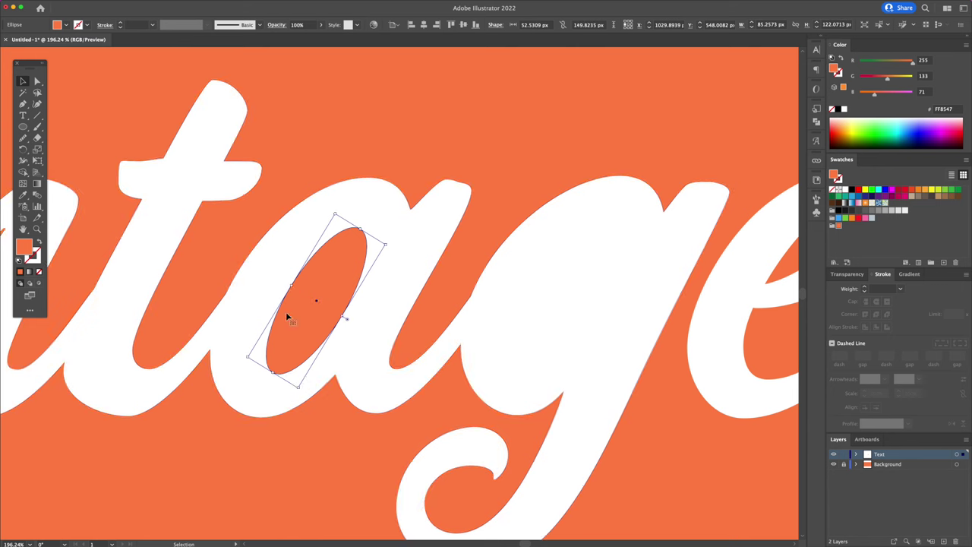
left_click_drag(293, 283, 290, 282)
left_click_drag(386, 245, 388, 242)
Step: Duplicate the tilted ellipse into the bowl of the "g" and widen the ellipse in the "a" slightly
left_click_drag(317, 296, 544, 279)
left_click(537, 182)
left_click(560, 279)
left_click(313, 291)
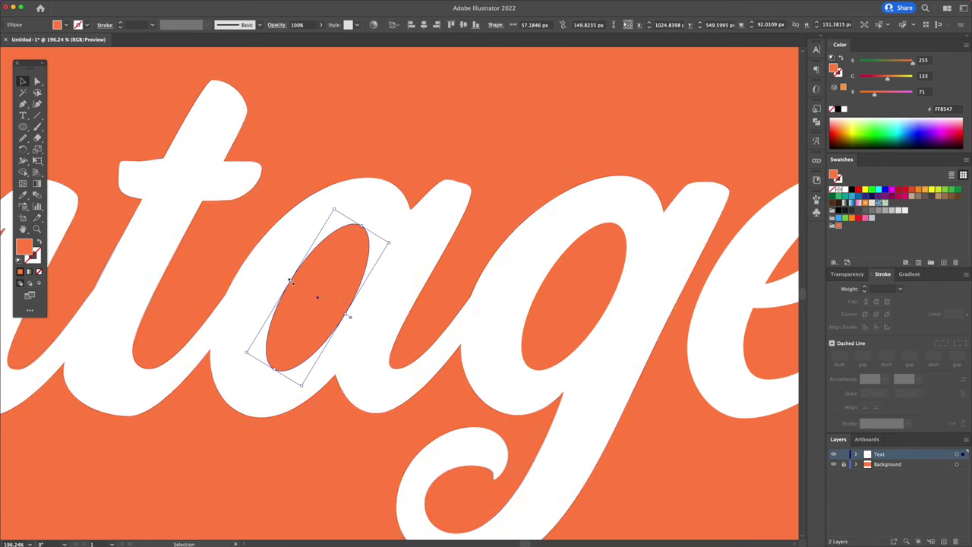
left_click_drag(290, 280, 286, 279)
left_click(542, 170)
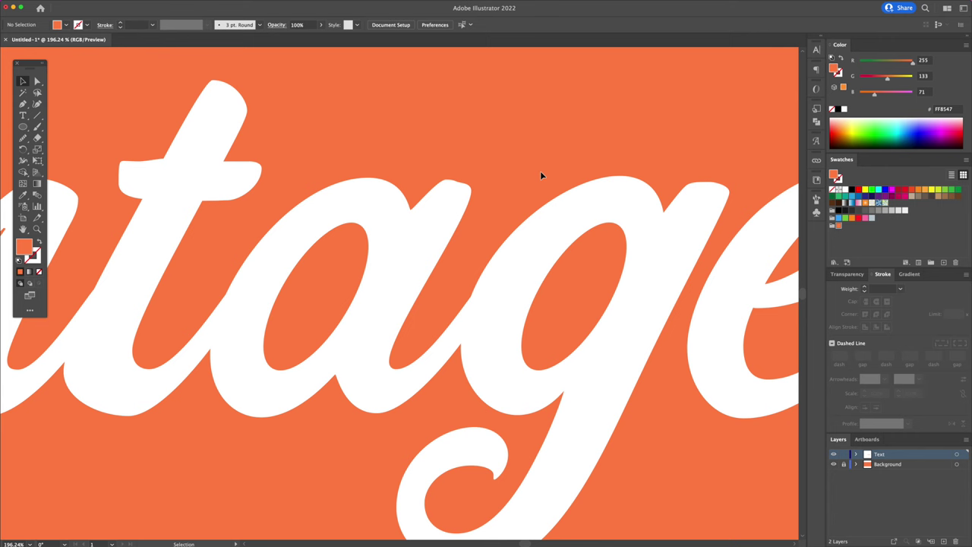
Step: Select both ellipses and the lettering and cut the ellipse areas out of the "a" and "g" with Shape Builder
left_click(363, 246)
left_click(566, 289, "shift")
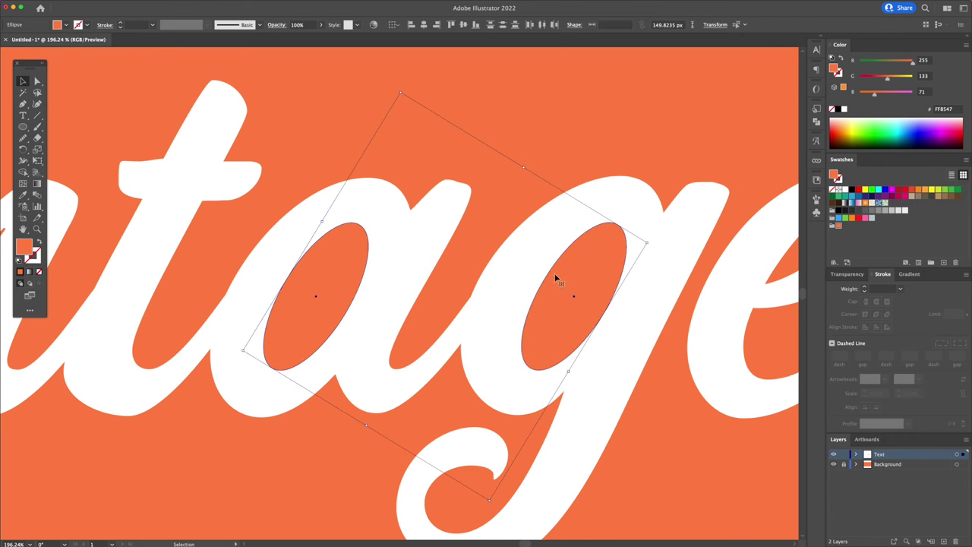
left_click(539, 237, "shift")
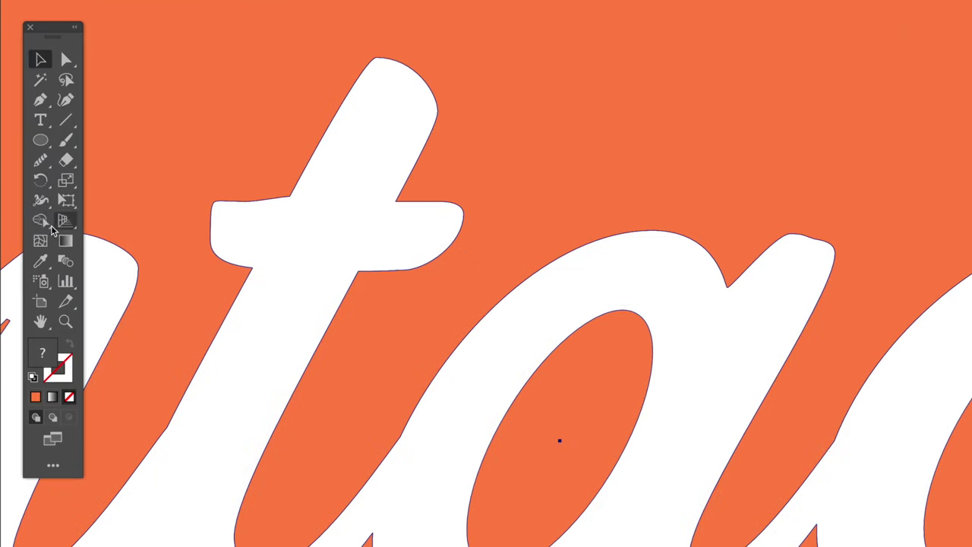
left_click(23, 172)
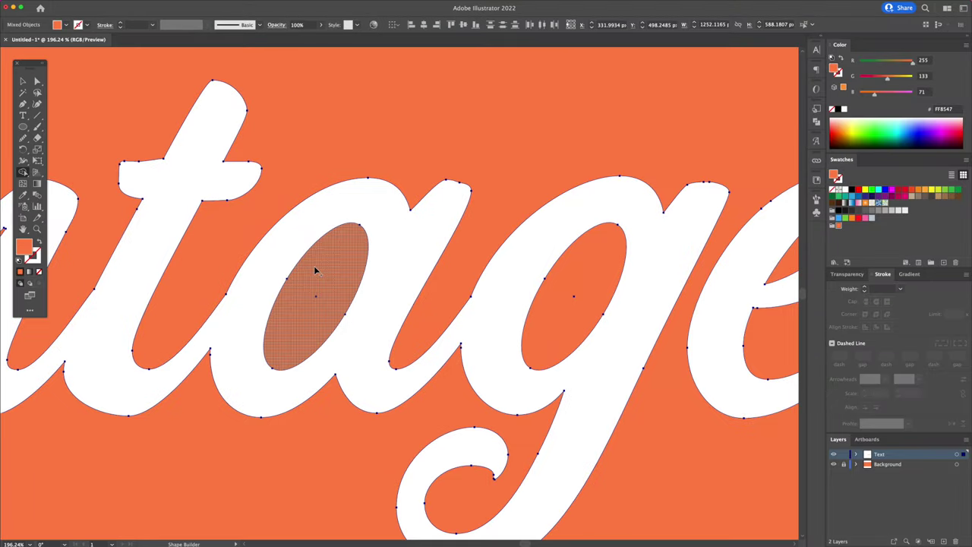
left_click(317, 270)
left_click(568, 283)
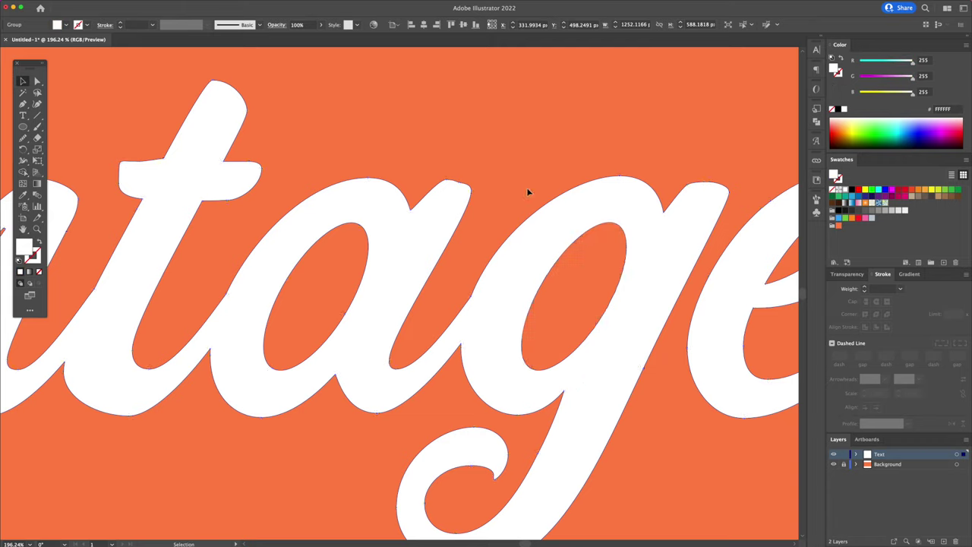
key("v")
left_click(555, 297)
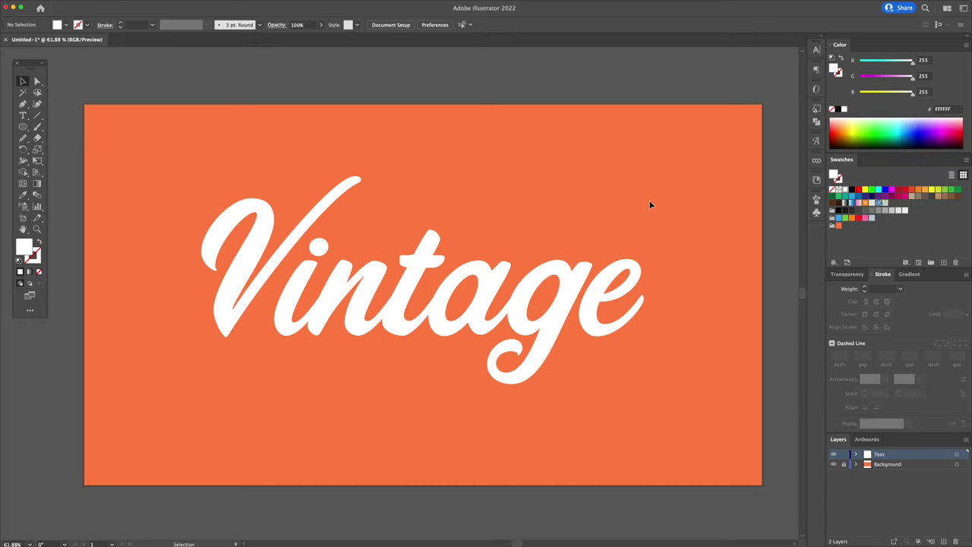
Step: Add an 18 px offset path with miter joins and a miter limit of 4 around the "Vintage" lettering
key("super+a")
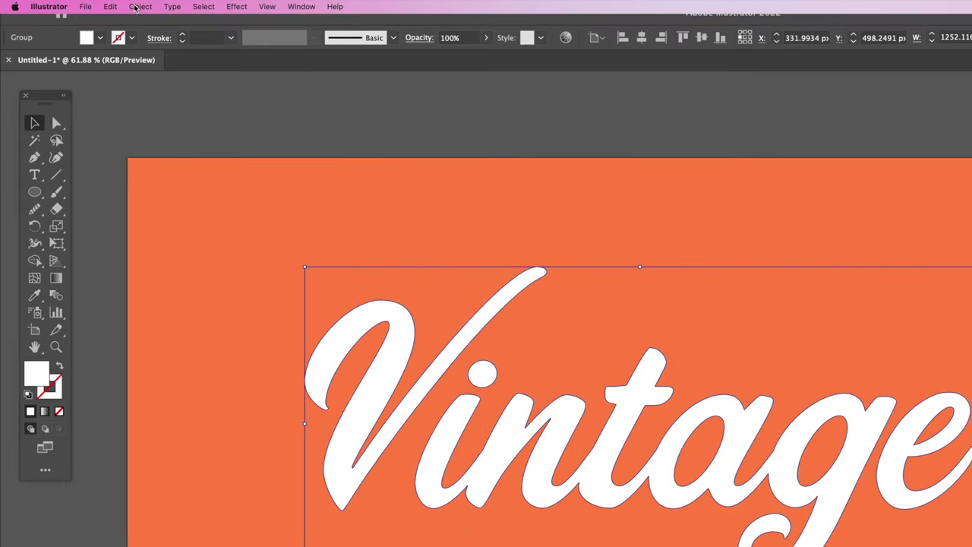
left_click(136, 7)
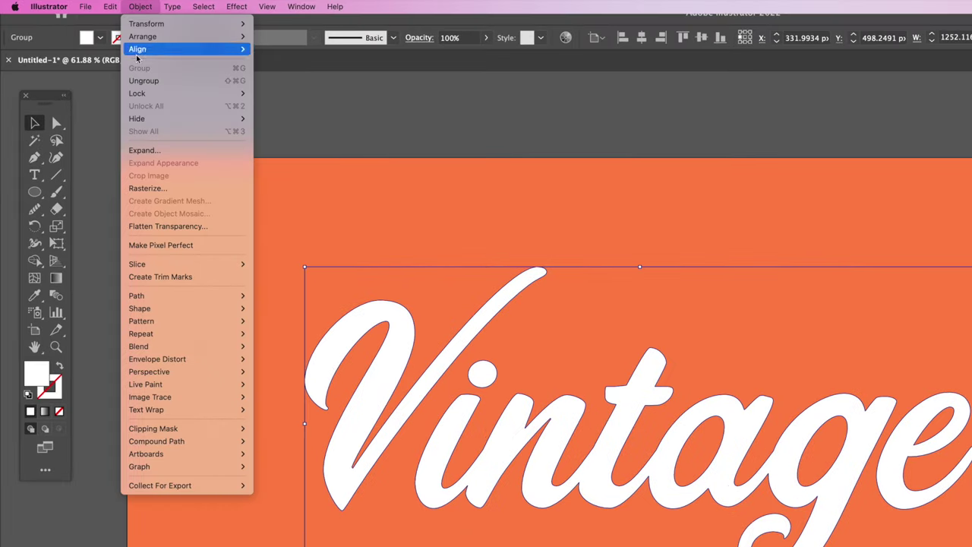
mouse_move(159, 297)
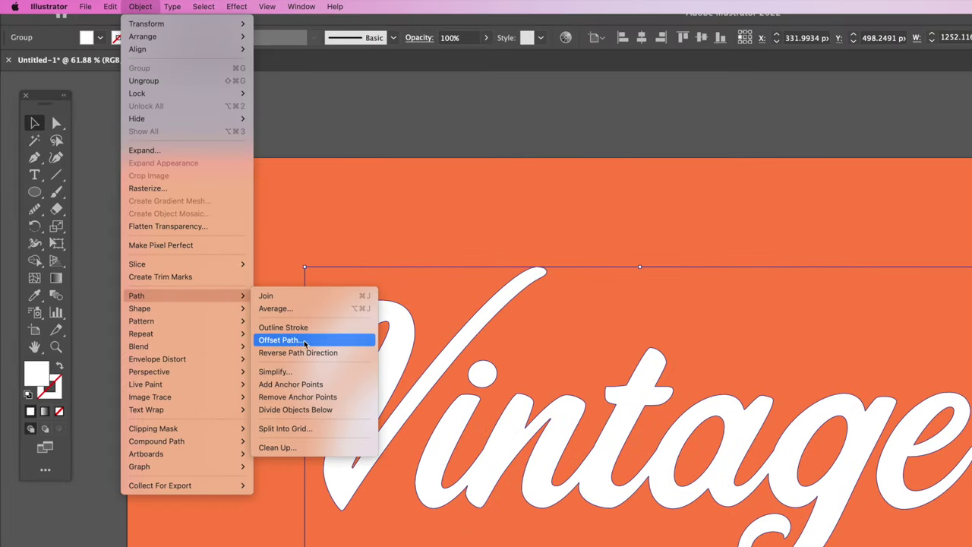
left_click(281, 340)
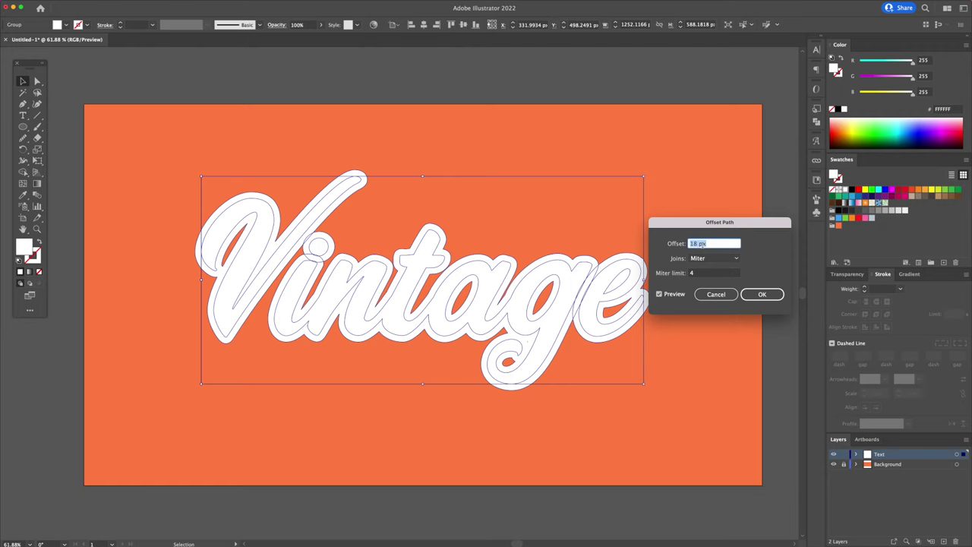
left_click(759, 293)
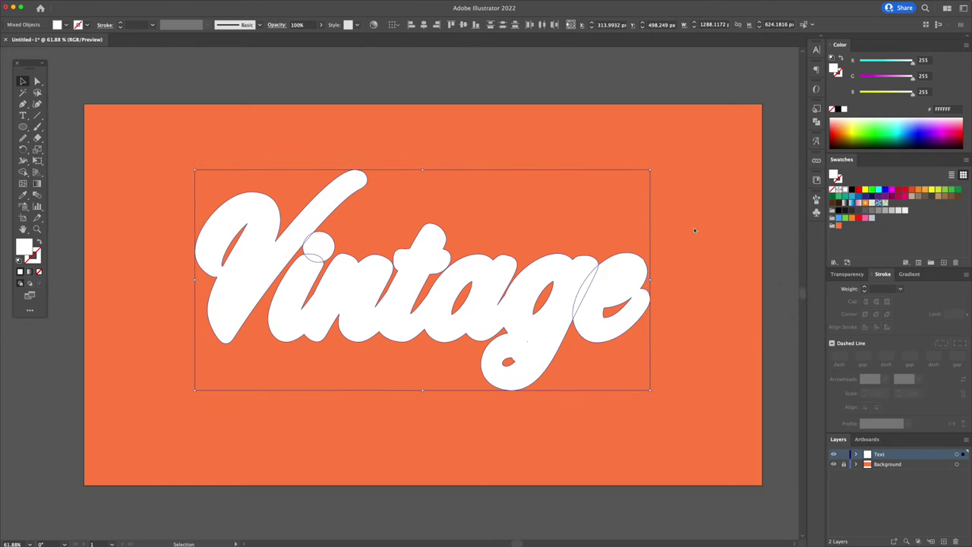
Step: Unite the offset shapes with Pathfinder and fill the merged shape with black (000000)
left_click(817, 123)
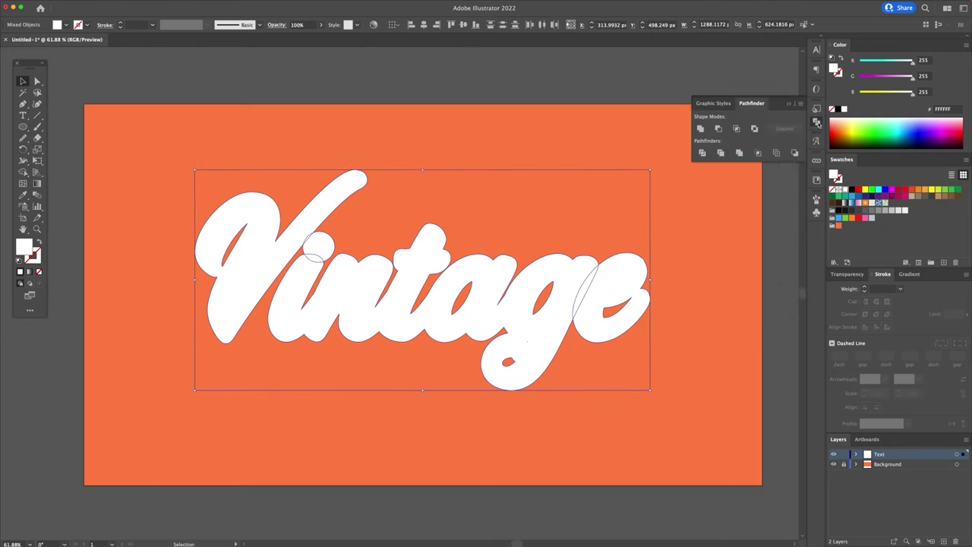
left_click(700, 128)
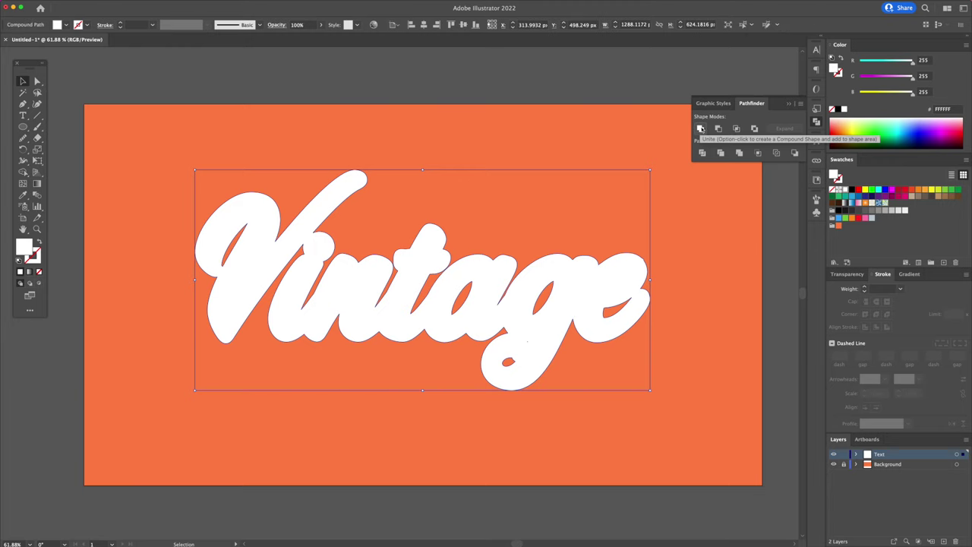
left_click(837, 110)
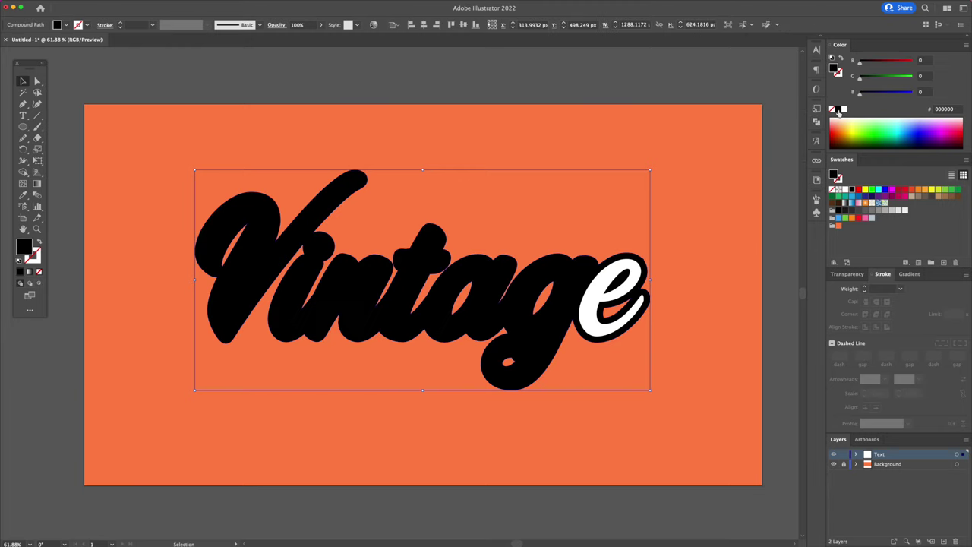
left_click(653, 167)
Step: Ungroup the lettering and send the black offset shape to the back behind the white letters
left_click(448, 239)
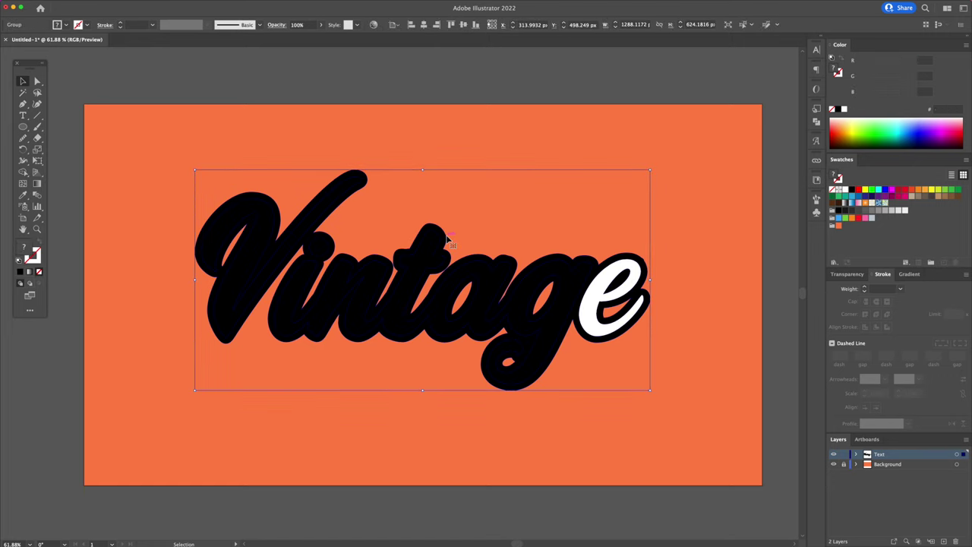
right_click(448, 239)
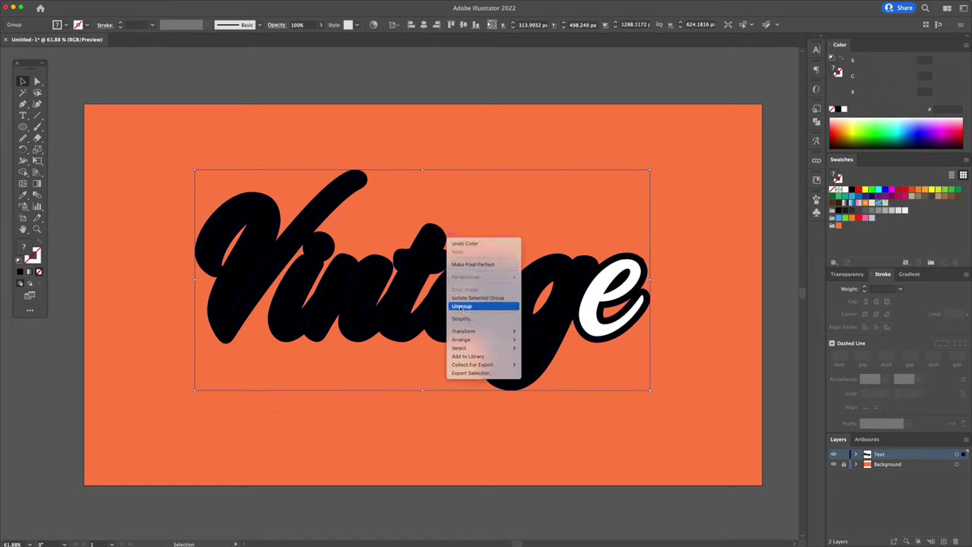
left_click(475, 307)
left_click(462, 217)
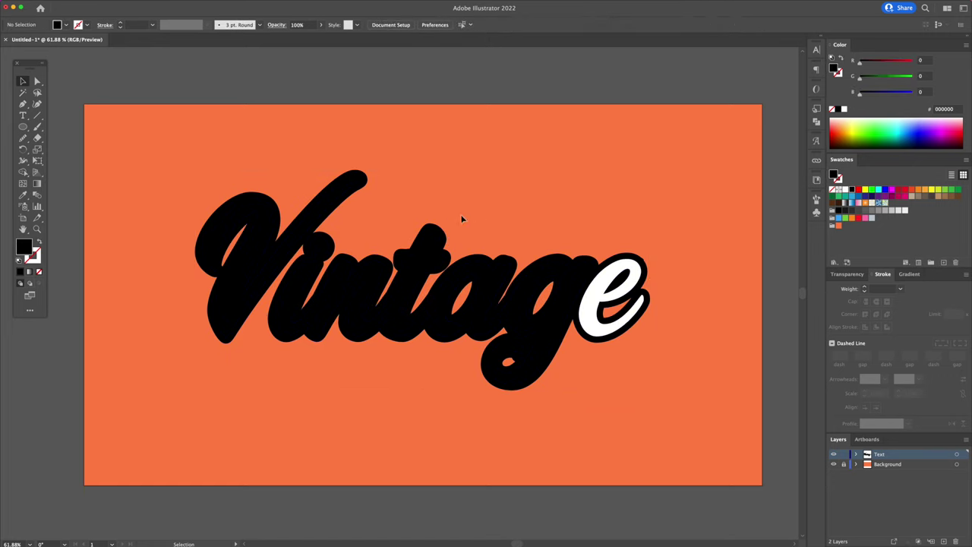
left_click(440, 231)
right_click(441, 232)
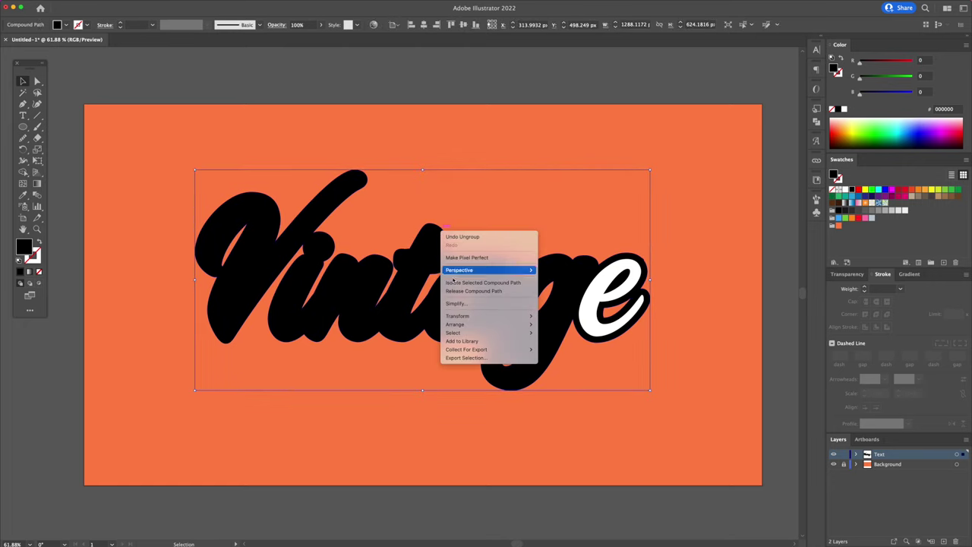
mouse_move(494, 324)
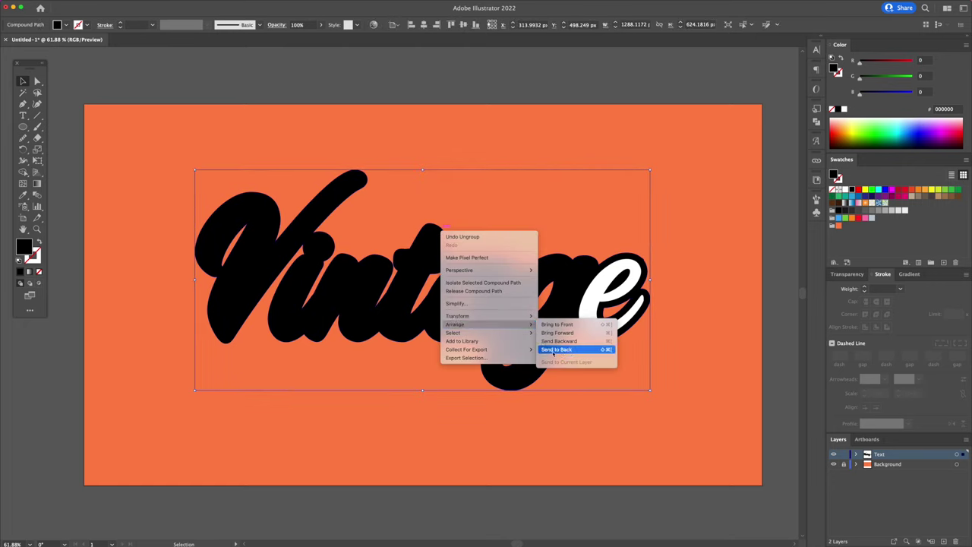
left_click(553, 350)
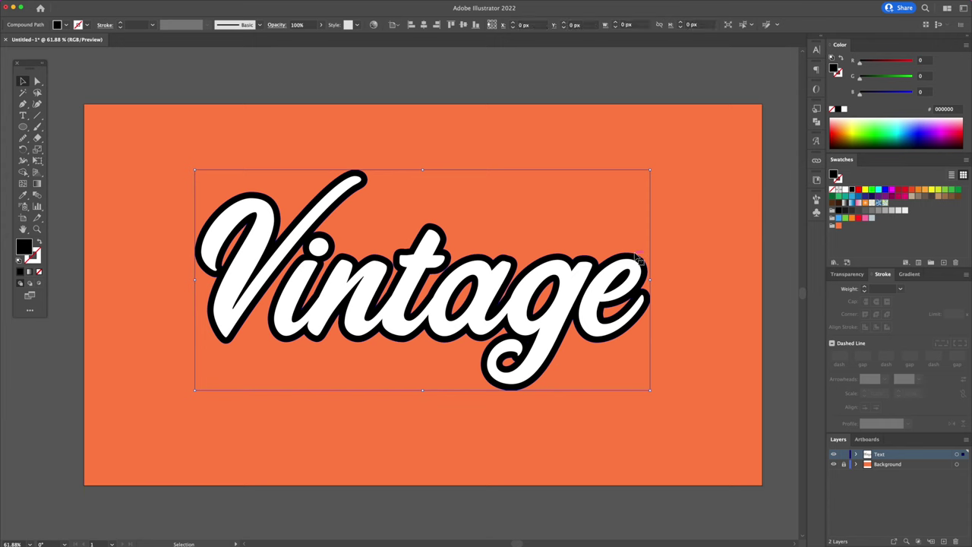
left_click_drag(636, 256, 638, 195)
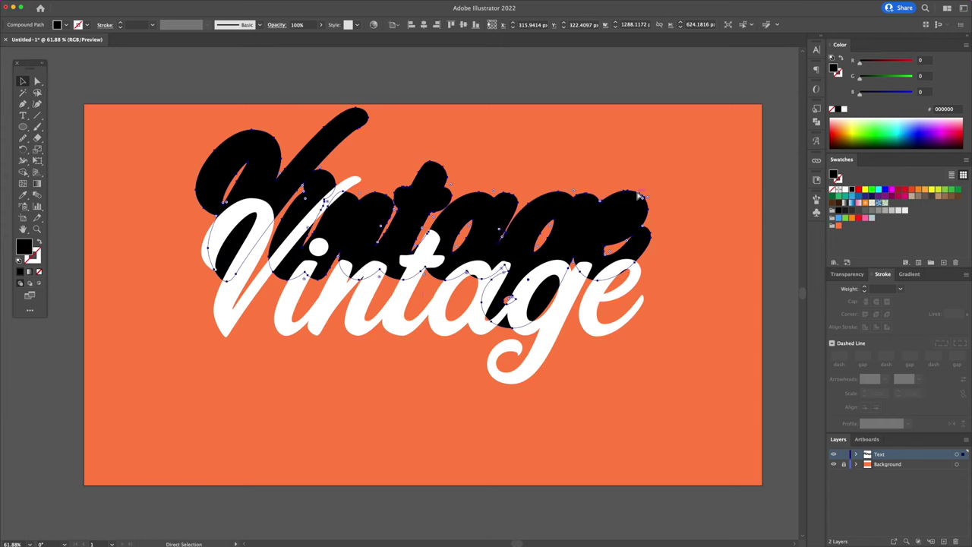
key("super+z")
left_click(726, 225)
Step: Delete the uneven anchor point on the black outline's upper-right curve around the "e" and close the gap with the Pen tool
key("z")
left_click_drag(651, 263, 706, 262)
left_click_drag(596, 207, 619, 207)
key("a")
left_click(561, 247)
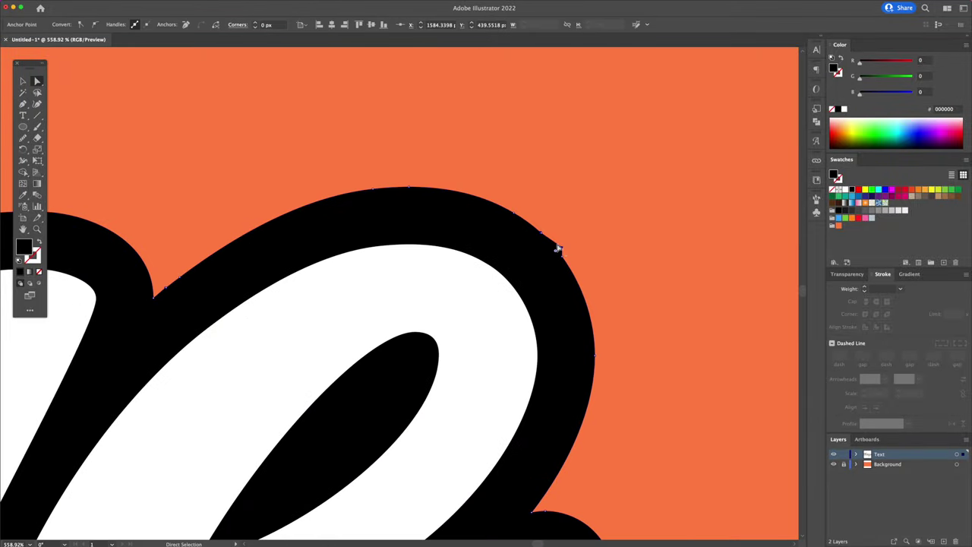
key("Delete")
key("p")
left_click(541, 233)
left_click(562, 257)
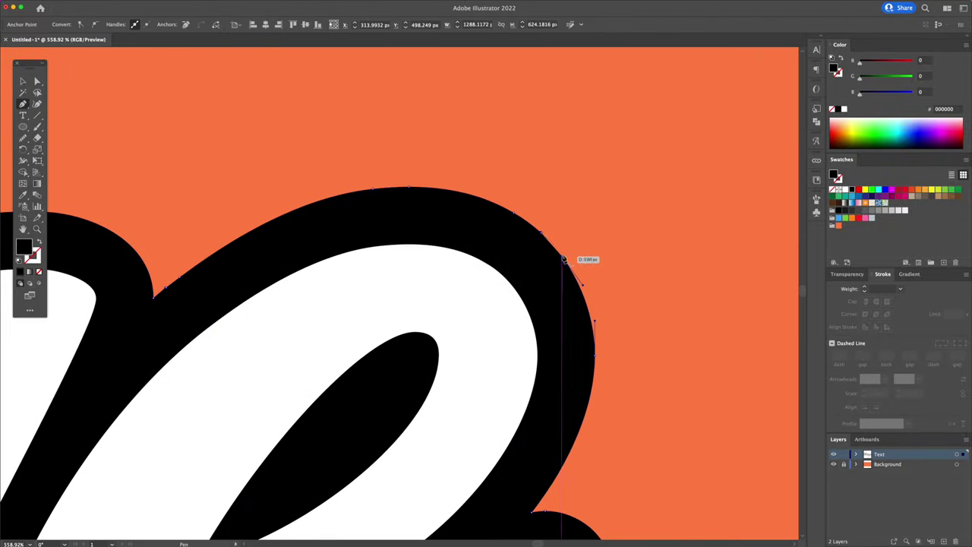
key("v")
left_click(619, 236)
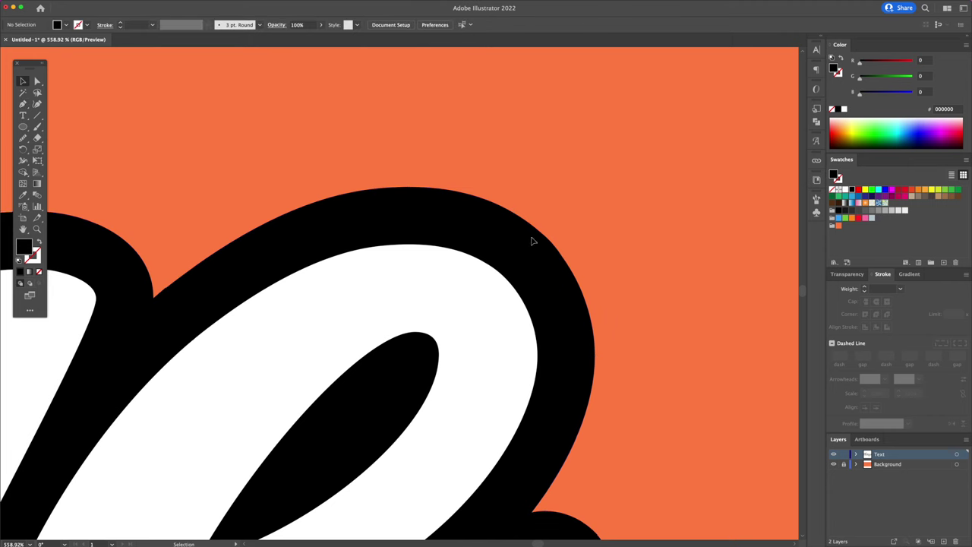
Step: Draw a closed black Pen shape covering the orange gap inside the bowl of the "a"
key("super+0")
key("z")
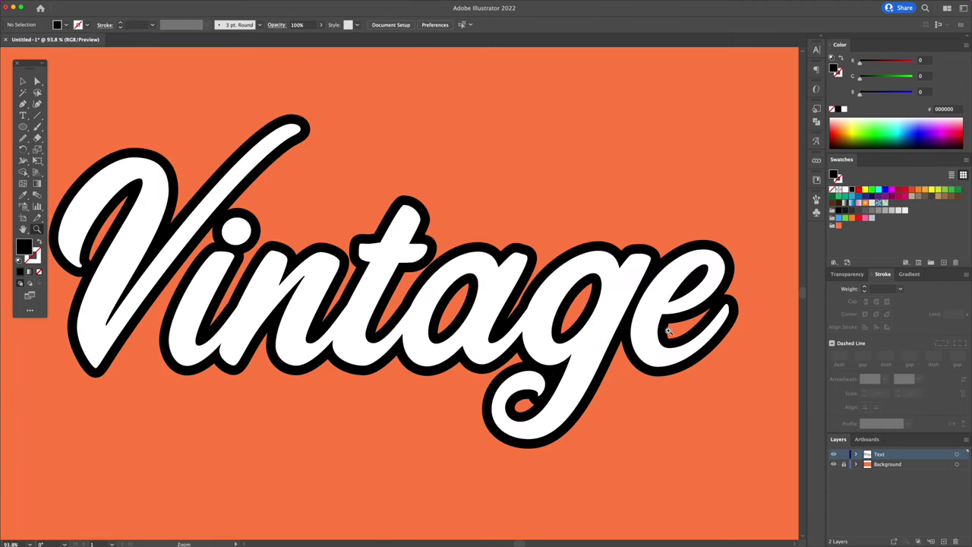
left_click_drag(591, 308, 650, 302)
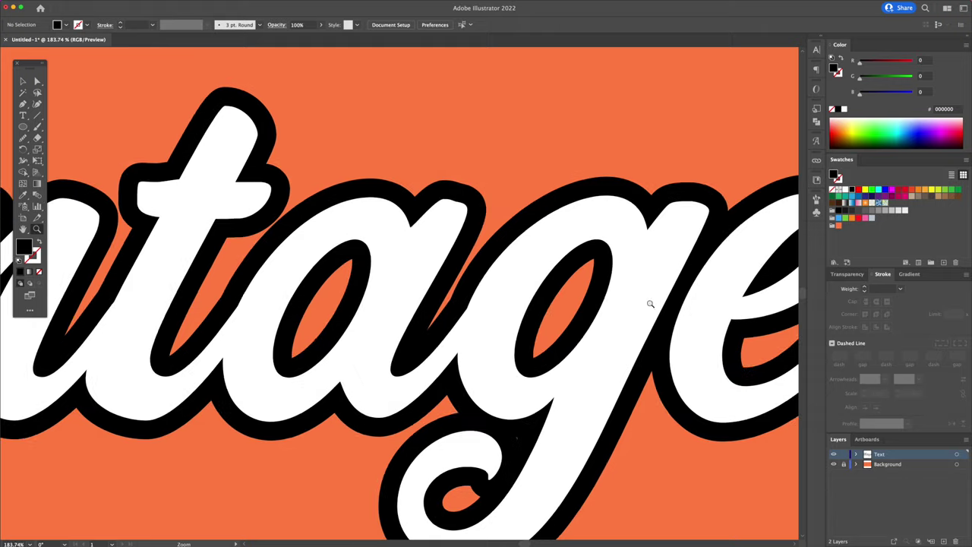
scroll(462, 303, "left", 4)
left_click_drag(437, 310, 507, 291)
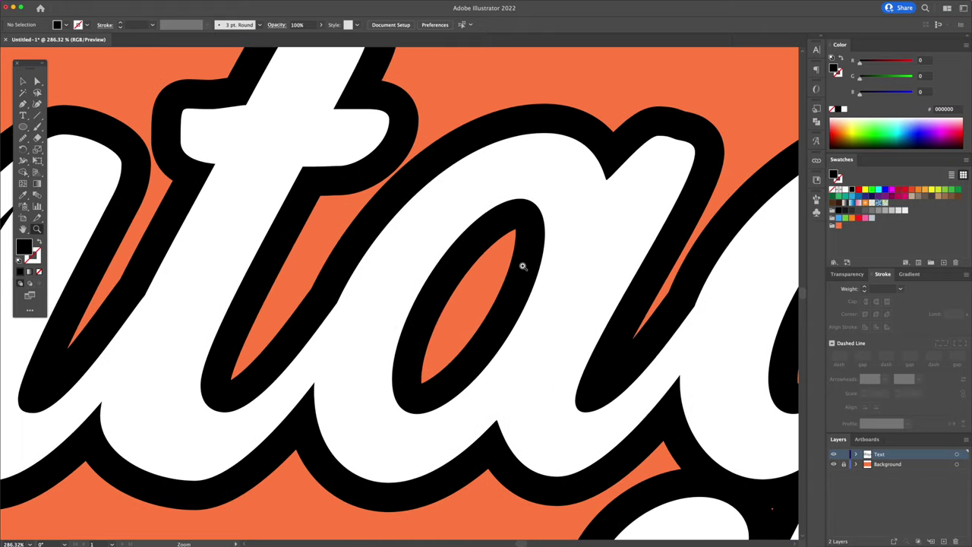
key("p")
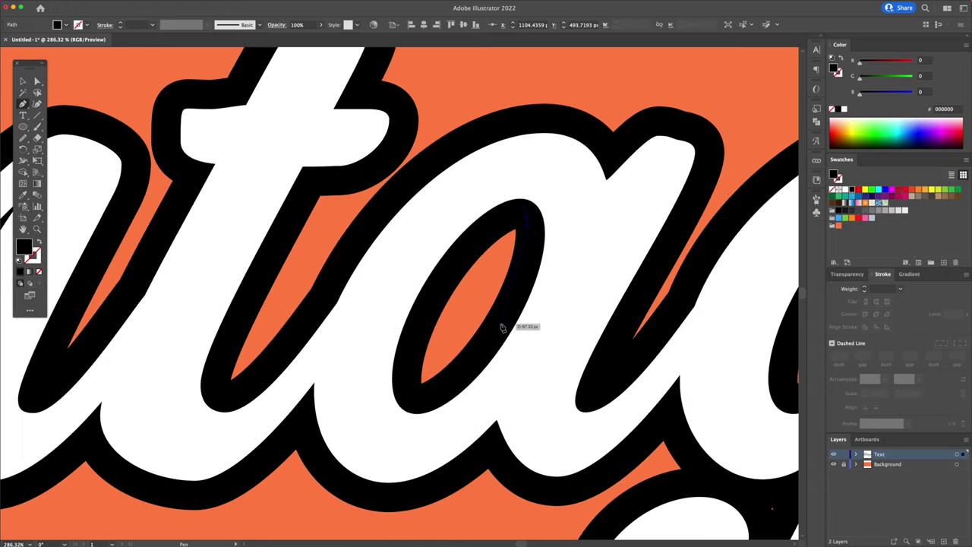
left_click_drag(499, 324, 410, 395)
left_click_drag(409, 348, 417, 323)
left_click_drag(491, 229, 515, 214)
left_click(528, 219)
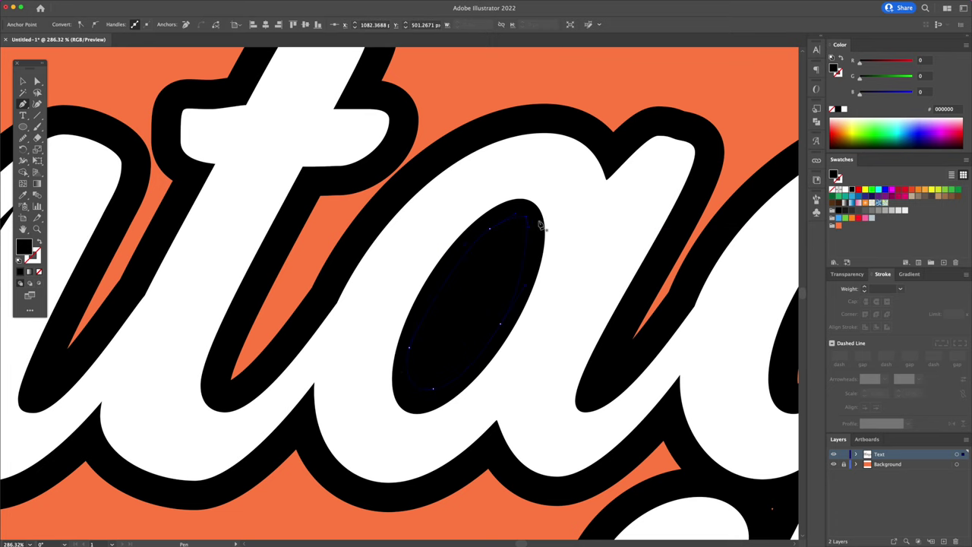
Step: Cover the orange gap inside the bowl of the "g" with a closed black Pen shape
scroll(562, 235, "right", 10)
left_click_drag(578, 231, 633, 239)
left_click_drag(602, 327, 584, 347)
left_click_drag(538, 381, 518, 387)
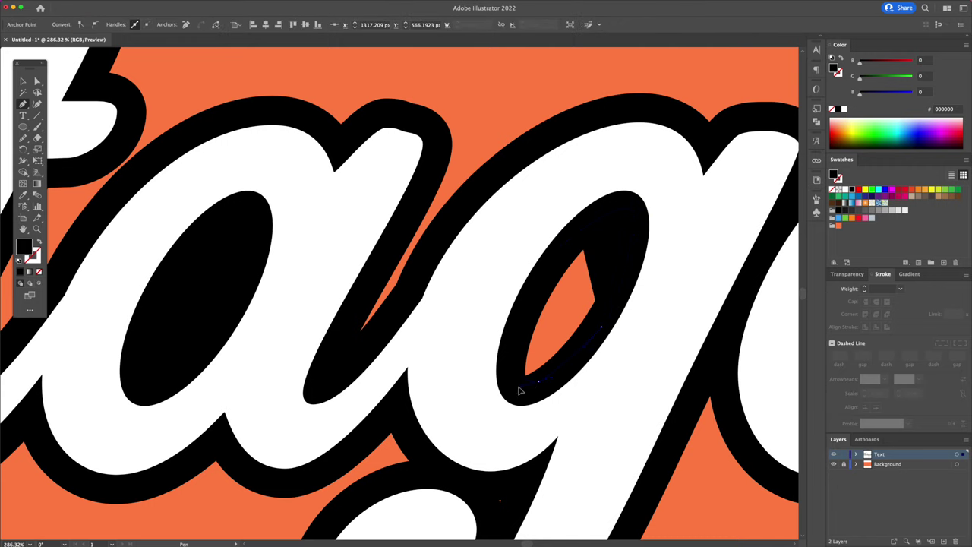
left_click_drag(516, 339, 521, 324)
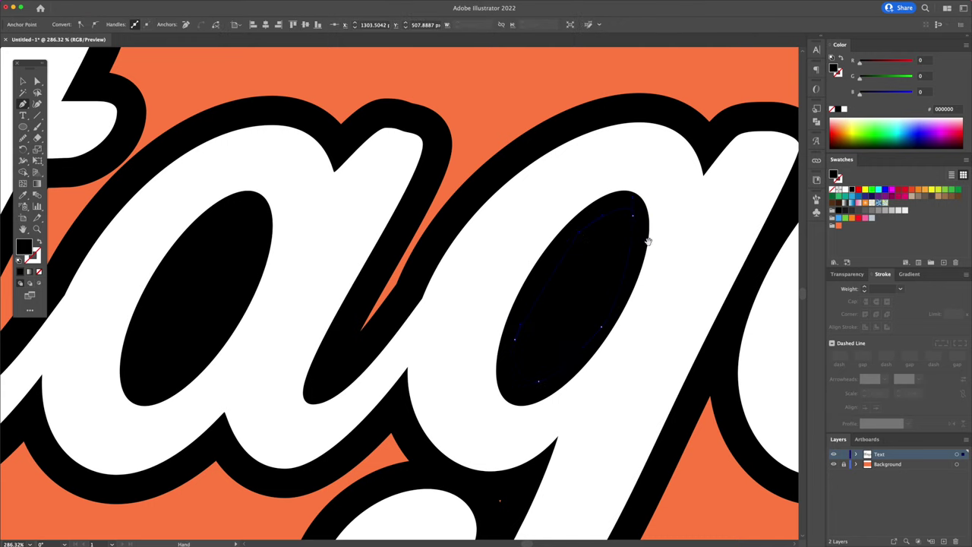
Step: Draw a closed black Pen shape over the orange gap in the lower opening of the "e"
scroll(577, 251, "right", 10)
left_click_drag(483, 319, 479, 321)
left_click_drag(449, 348, 481, 395)
left_click_drag(546, 366, 561, 357)
left_click(609, 296)
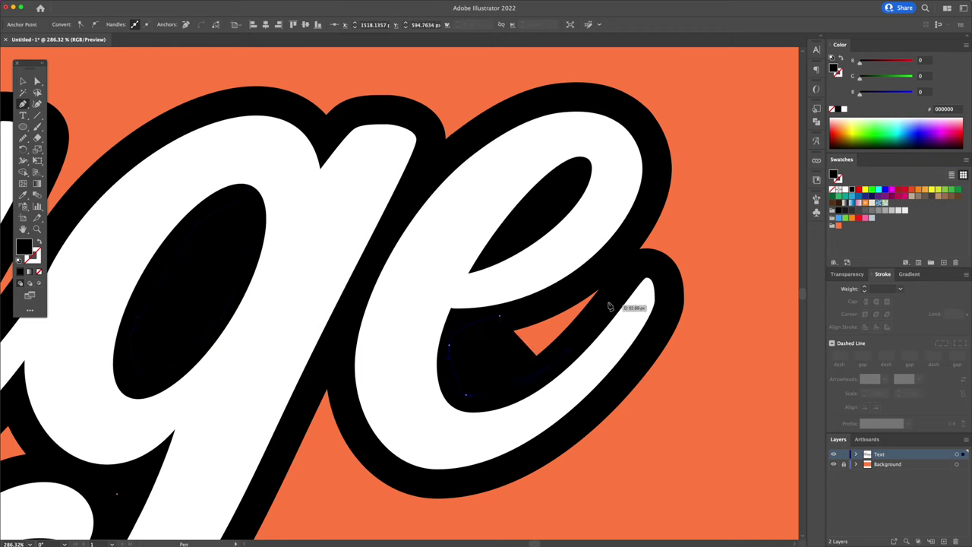
left_click(612, 263)
left_click(500, 316)
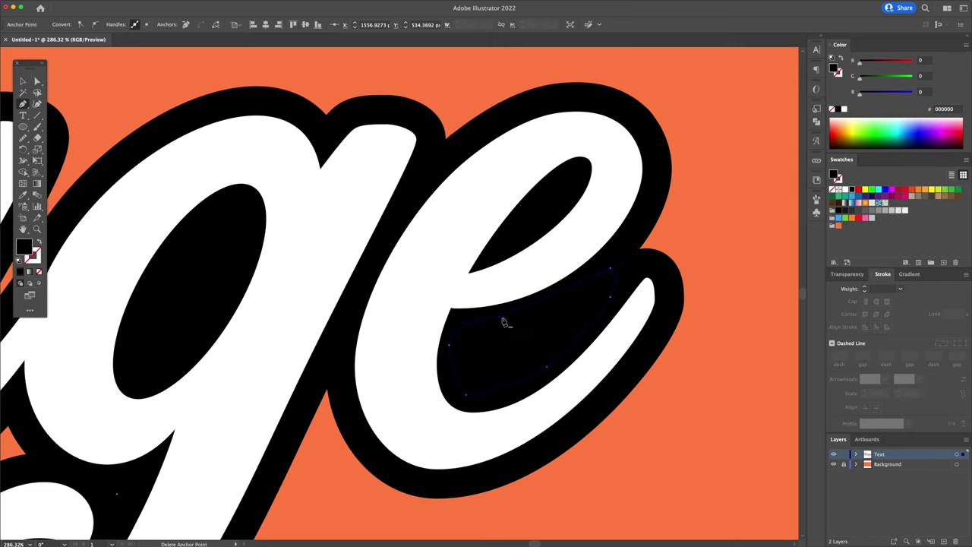
Step: Select the black filler shapes in the "a", "g" and "e" and change the Text layer's color to Yellow
left_click_drag(507, 306, 587, 293)
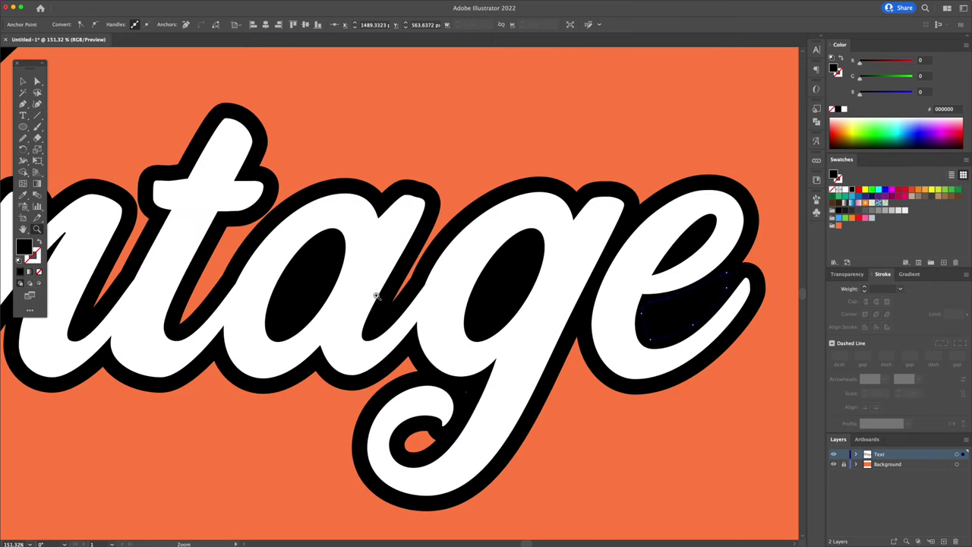
key("v")
left_click(499, 288)
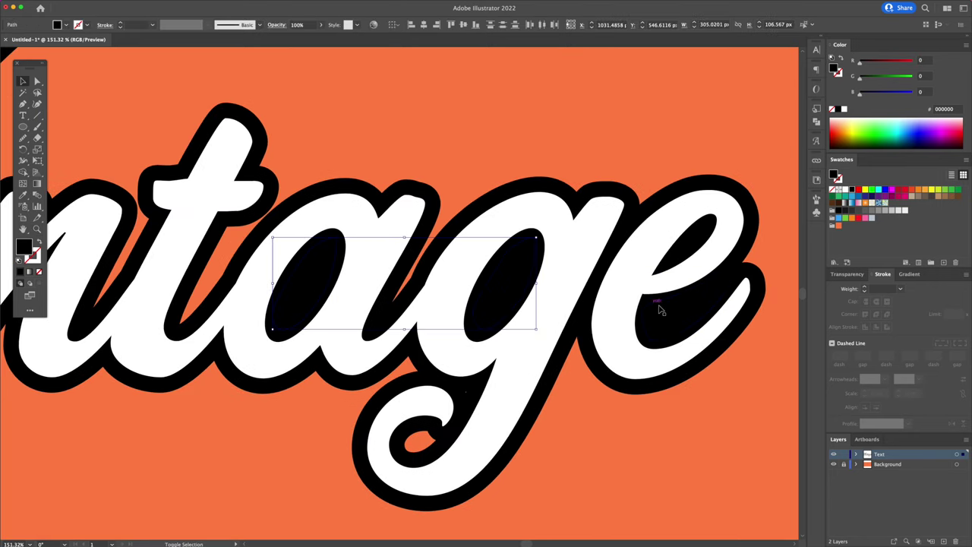
left_click(661, 310, "shift")
double_click(865, 458)
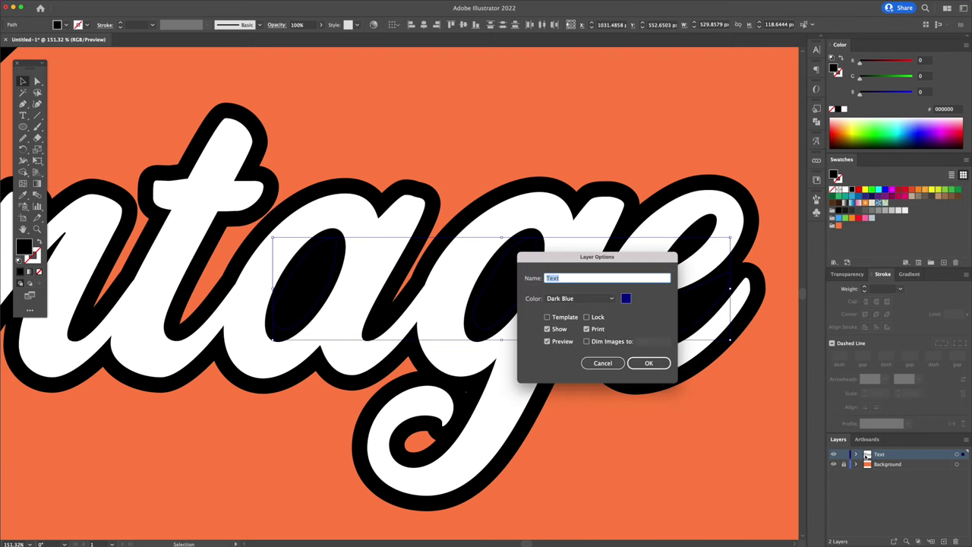
left_click(577, 297)
left_click(586, 282)
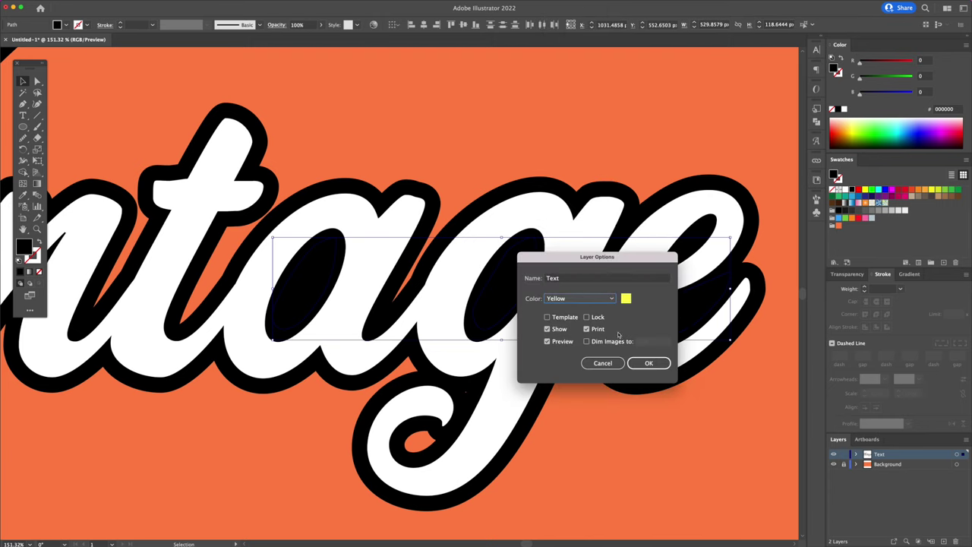
left_click(647, 363)
Step: Unite the filler shapes in the "a", "g" and "e" with the black outline using Pathfinder
left_click(497, 295)
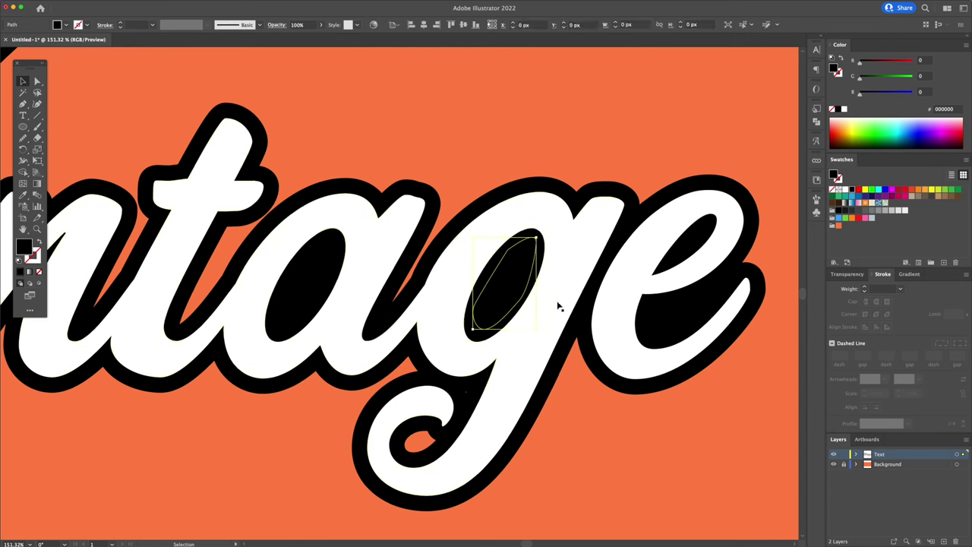
left_click(661, 317, "shift")
left_click(345, 293, "shift")
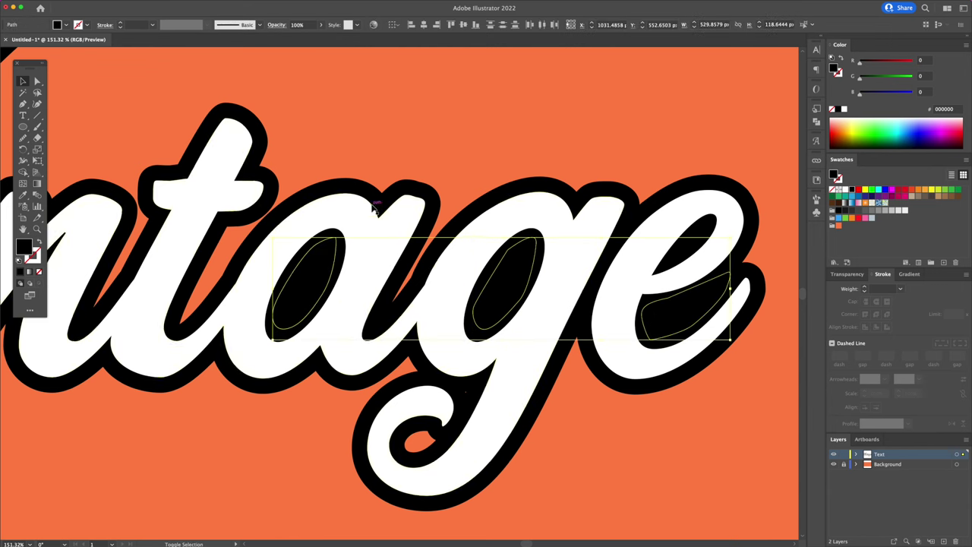
left_click(393, 194, "shift")
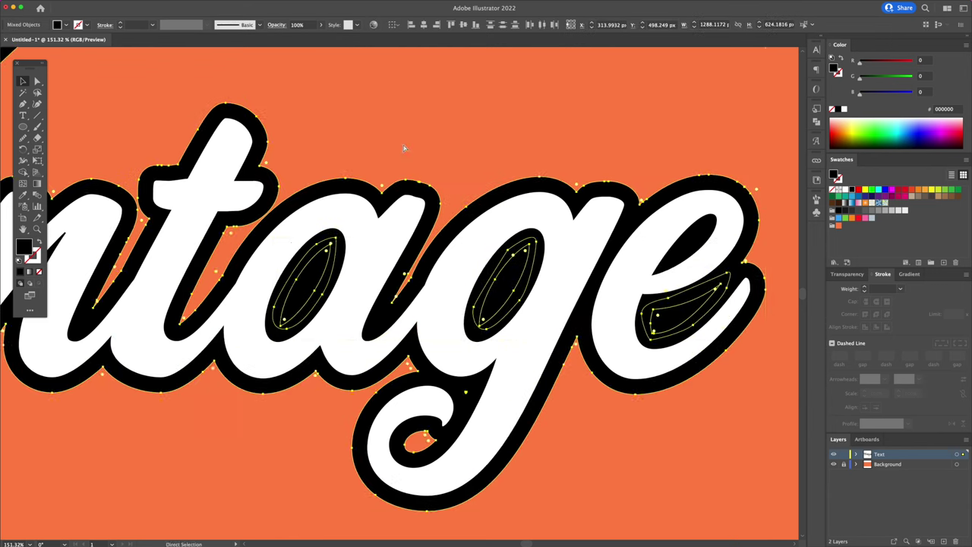
left_click(816, 122)
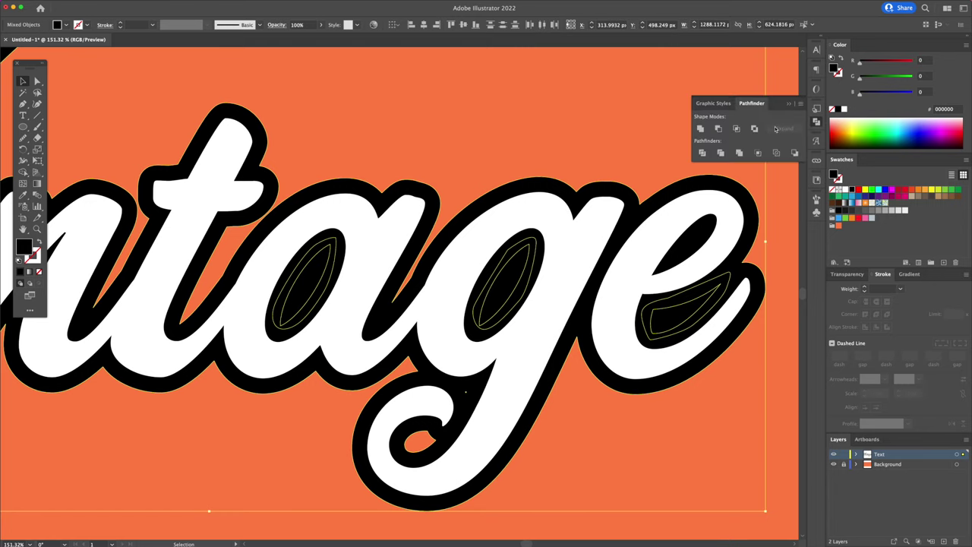
left_click(699, 129)
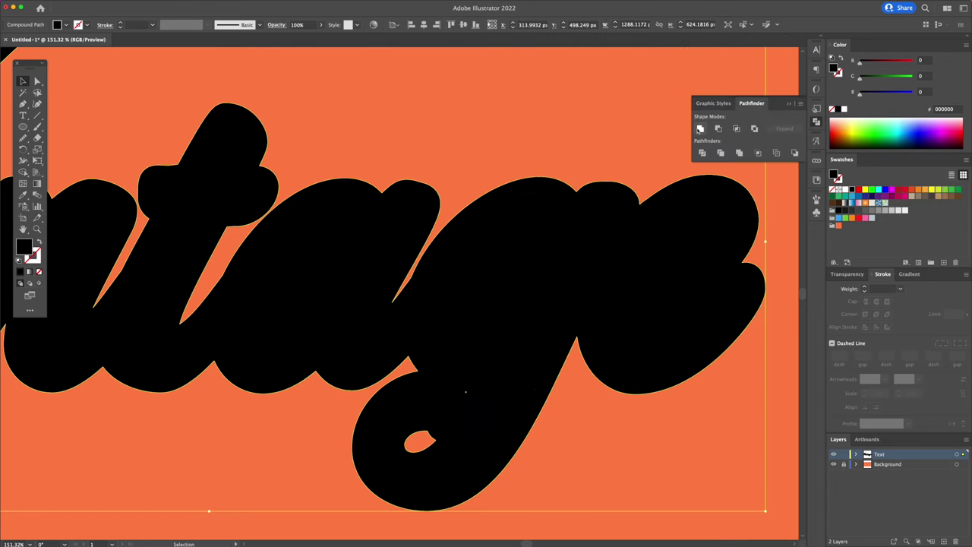
left_click(788, 104)
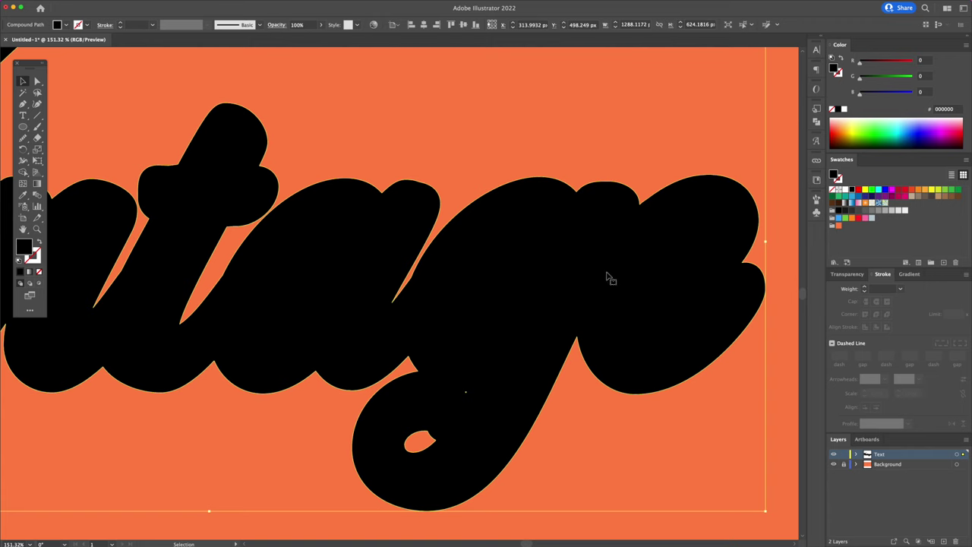
Step: Send the united black outline to the back, behind the white letters
left_click(590, 407)
left_click_drag(569, 409, 571, 405)
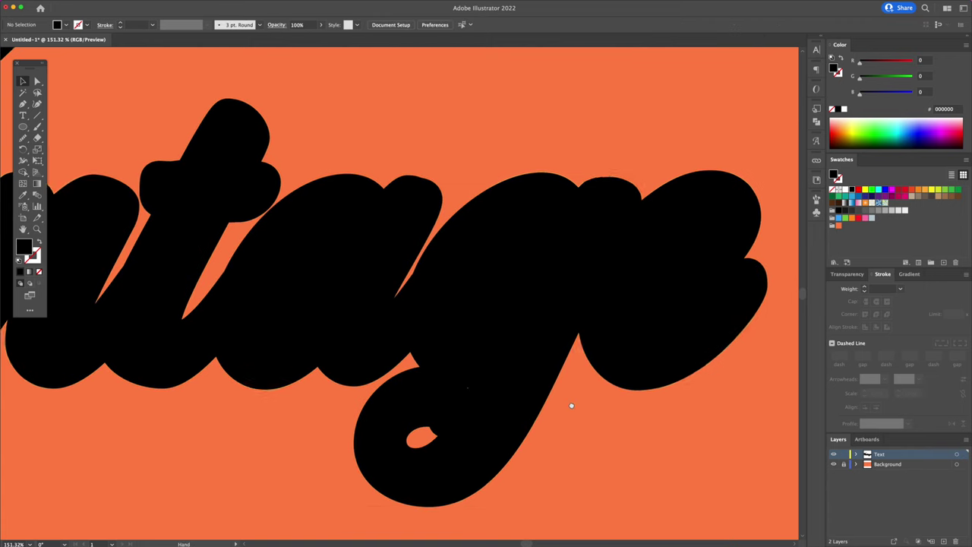
left_click(531, 332)
right_click(533, 332)
mouse_move(561, 430)
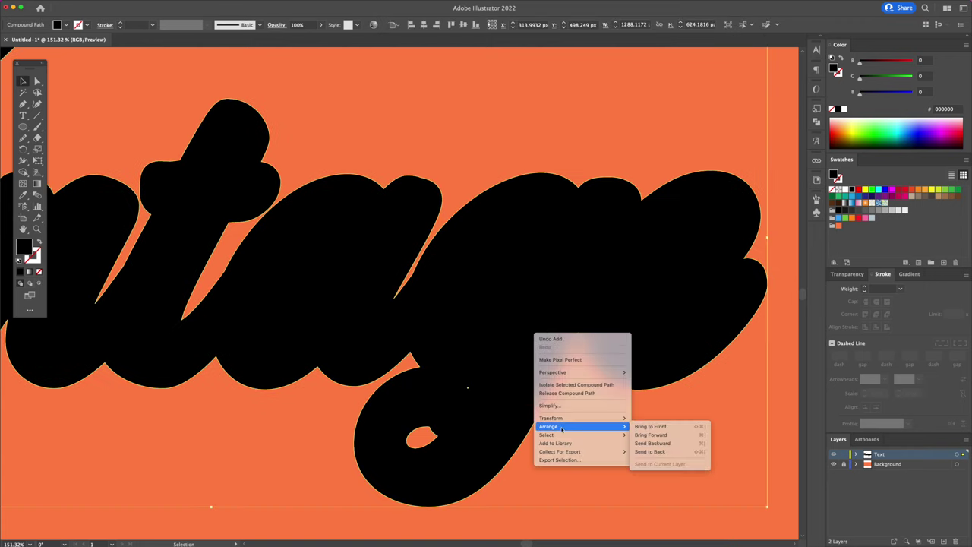
left_click(650, 451)
left_click(599, 456)
Step: Draw a small closed black Pen shape over the tiny gap between the bowl of the "g" and its tail
scroll(599, 455, "down", 5)
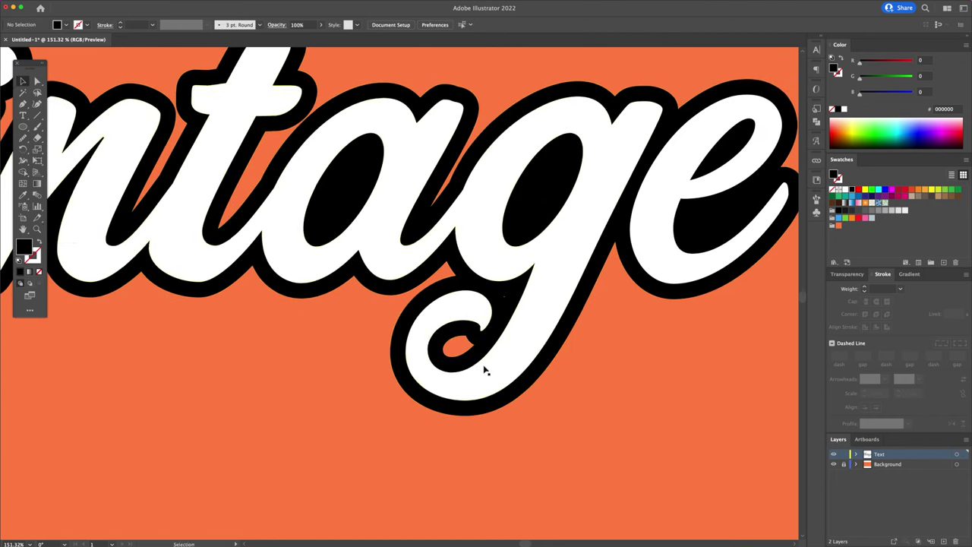
key("z")
left_click_drag(483, 366, 300, 187)
left_click(23, 106)
mouse_move(524, 238)
left_mouse_down()
mouse_move(512, 241)
mouse_move(530, 267)
left_mouse_up()
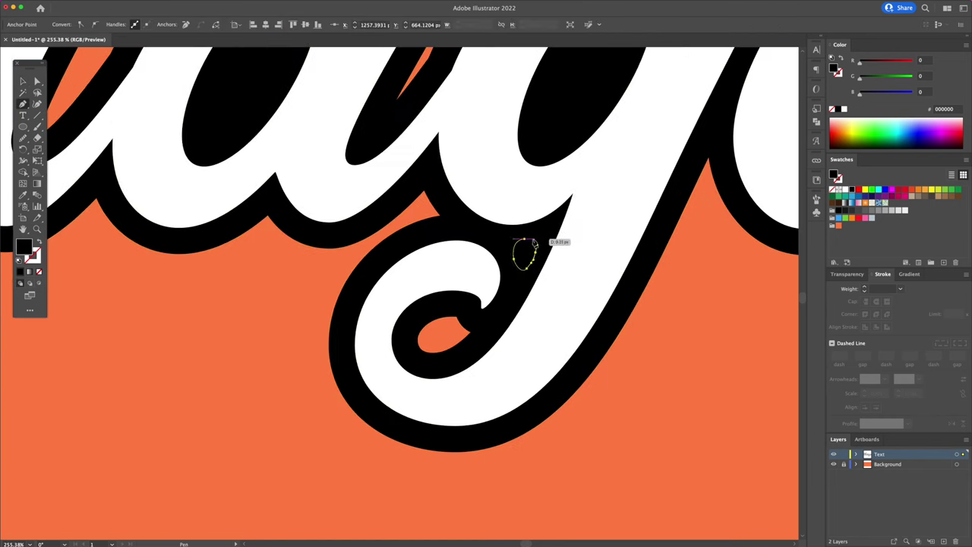
left_click(524, 238)
Step: Cover the orange gap inside the curled tail of the "g" with a closed black Pen shape
left_click_drag(419, 317, 410, 325)
mouse_move(413, 352)
left_mouse_down()
mouse_move(422, 362)
mouse_move(465, 354)
left_mouse_up()
left_click_drag(480, 334, 444, 307)
left_click(419, 316)
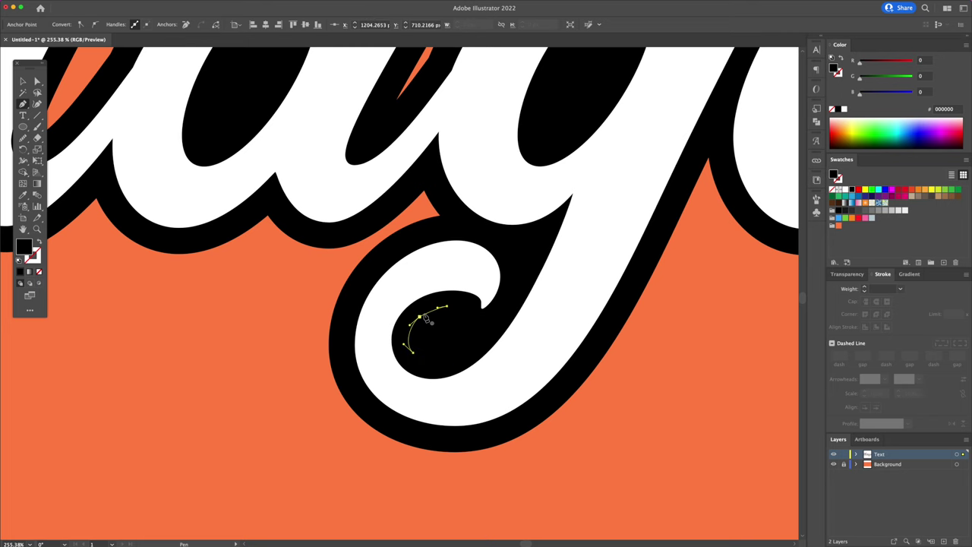
Step: Unite the two filler shapes around the tail of the "g" with the black outline, keeping it behind the white letters
key("v")
left_click(524, 254, "shift")
left_click(505, 247, "shift")
left_click(816, 122)
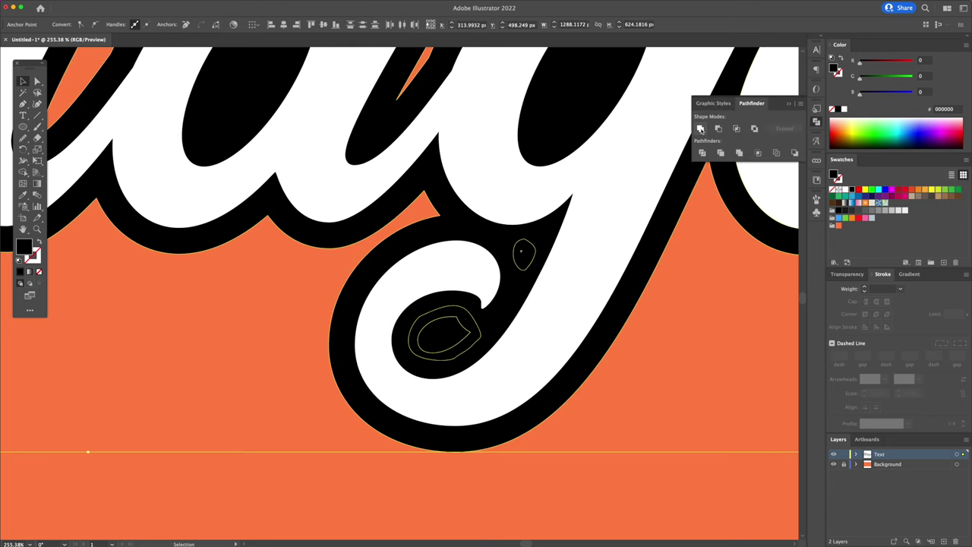
left_click(700, 128)
right_click(608, 170)
key("Escape")
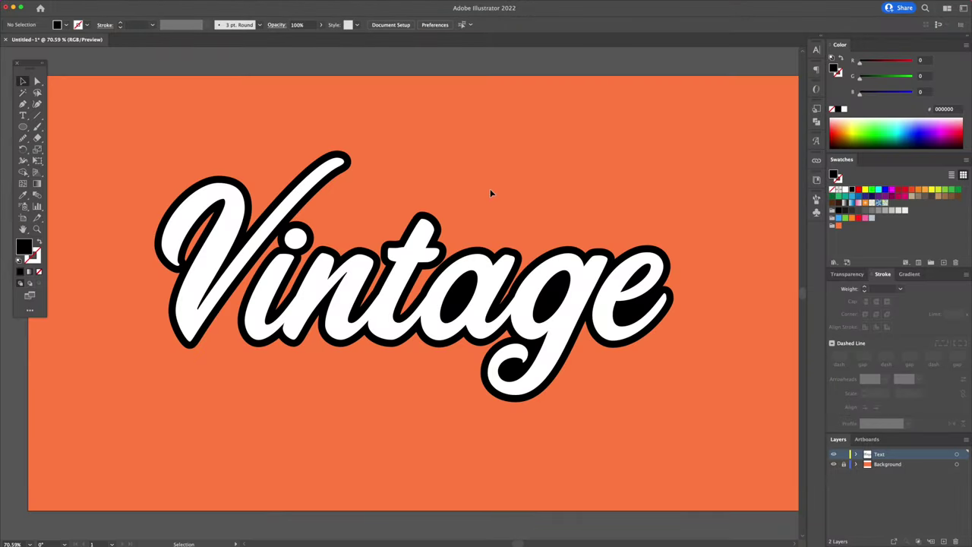
Step: Duplicate the black outline and offset the copy diagonally down and to the right of the original
left_click(341, 176)
left_click_drag(341, 176, 363, 202)
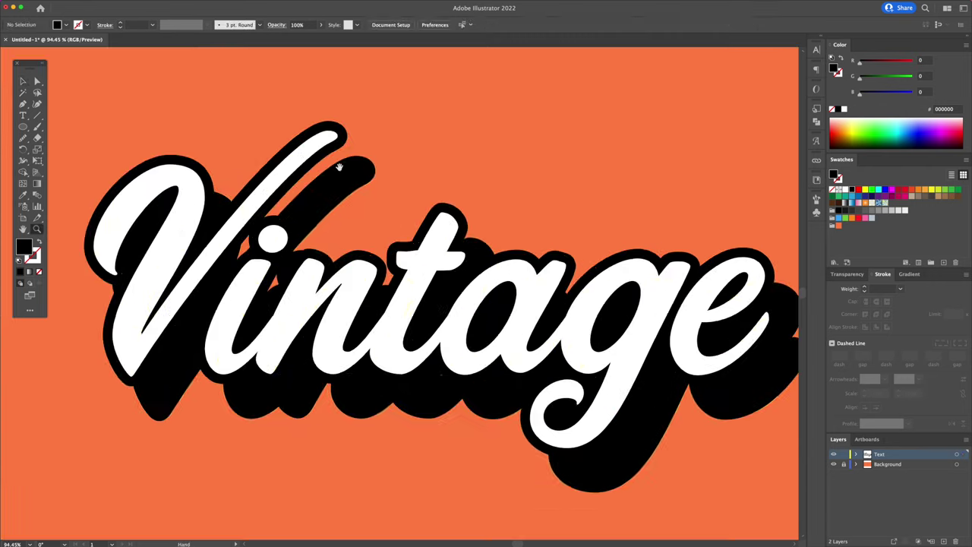
key("v")
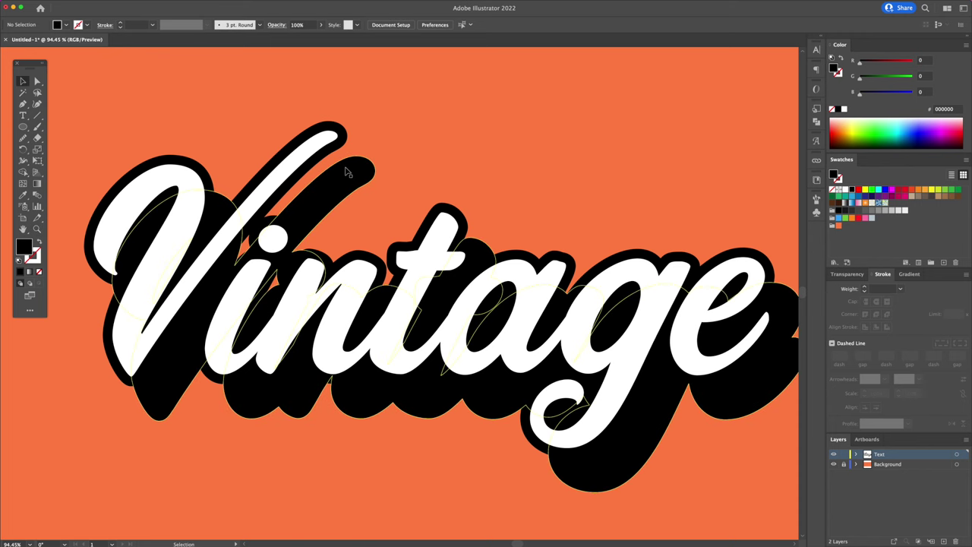
Step: Select both black outlines and set the blend options to Specified Steps with a value of 10
left_click(345, 171)
left_click(342, 158)
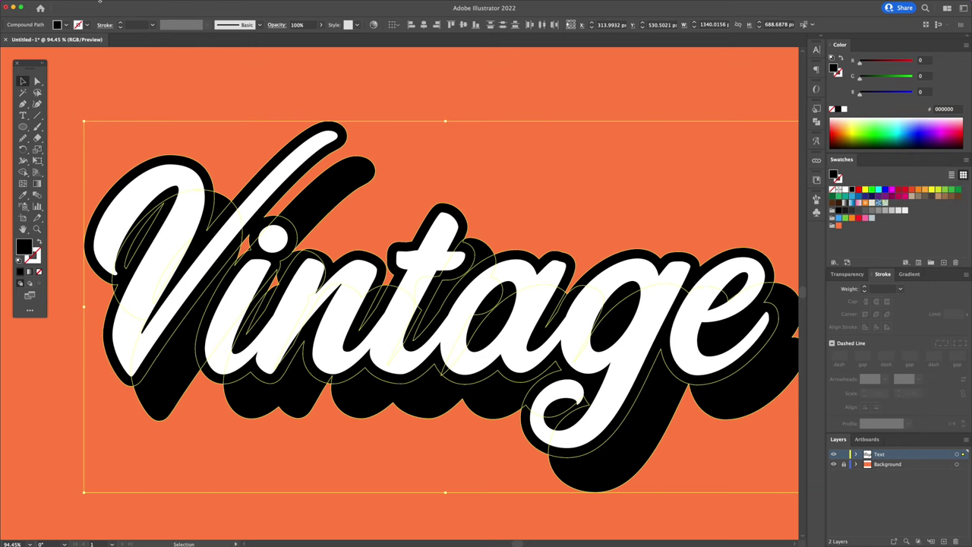
left_click(91, 4)
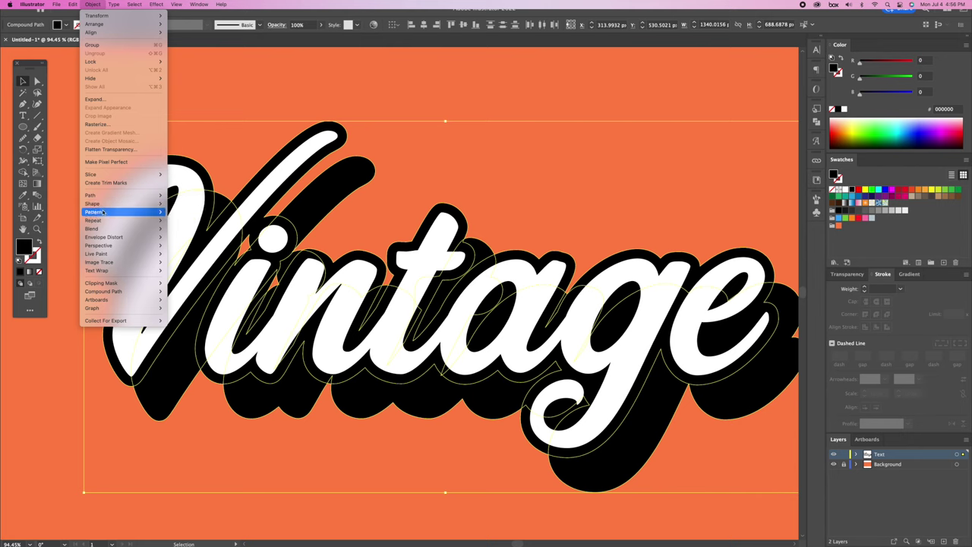
mouse_move(107, 228)
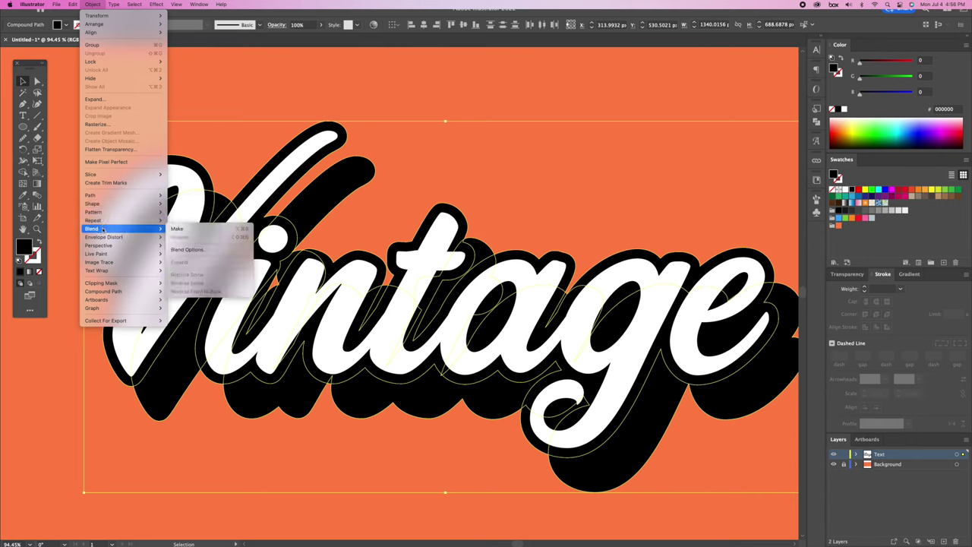
left_click(202, 250)
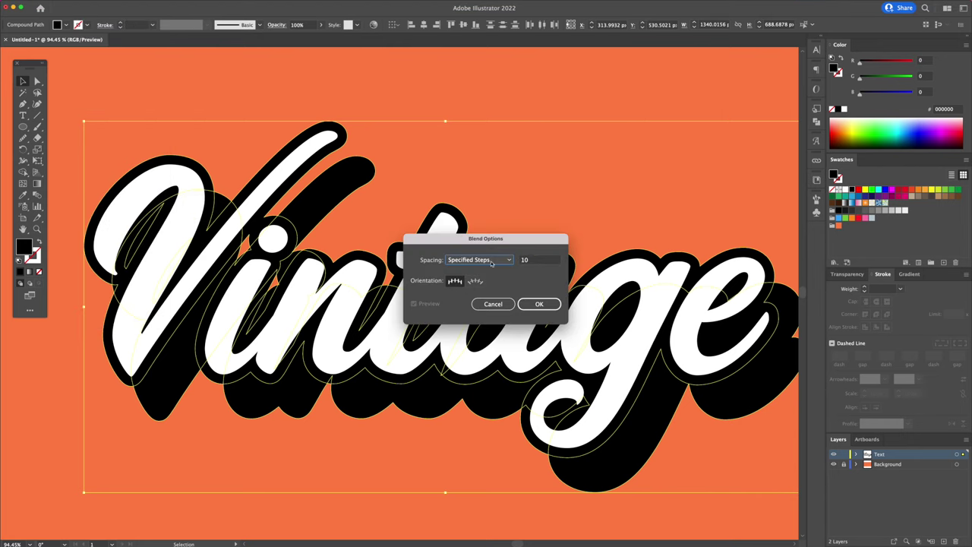
left_click(491, 262)
left_click(512, 281)
left_click(529, 259)
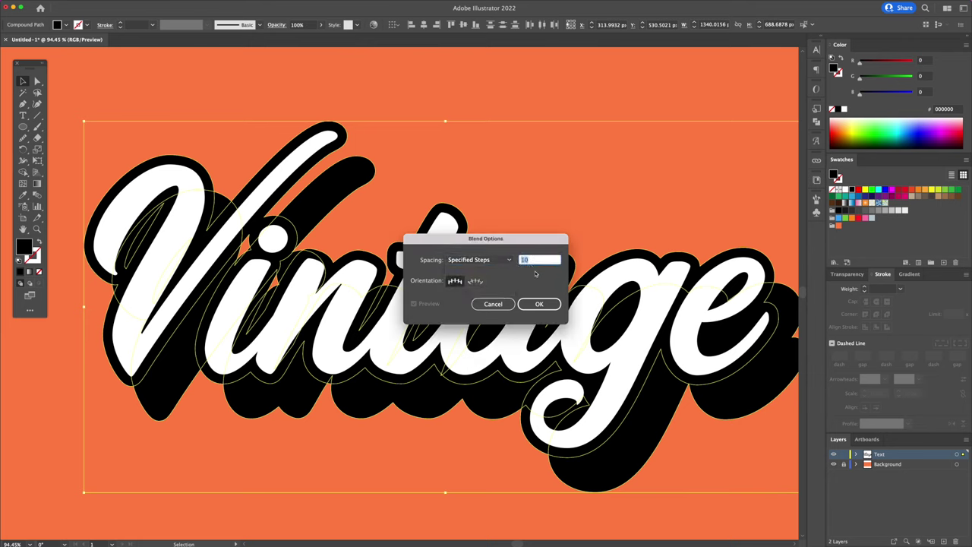
left_click(540, 304)
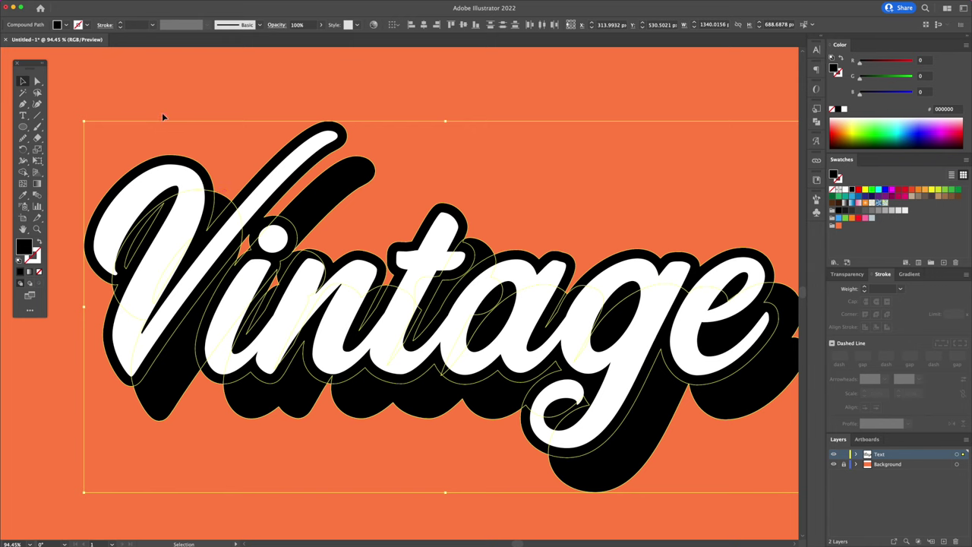
Step: Make a blend between the two selected black outlines
left_click(92, 4)
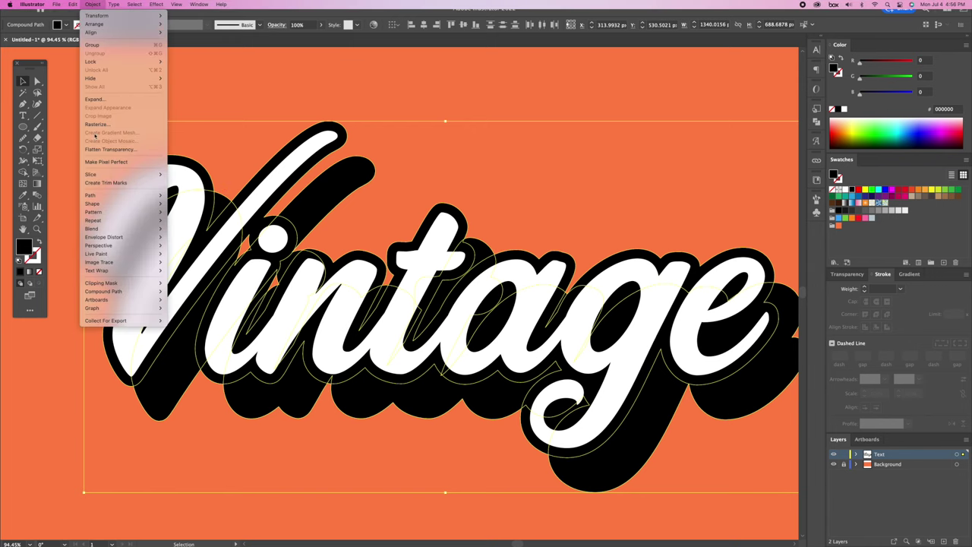
mouse_move(145, 229)
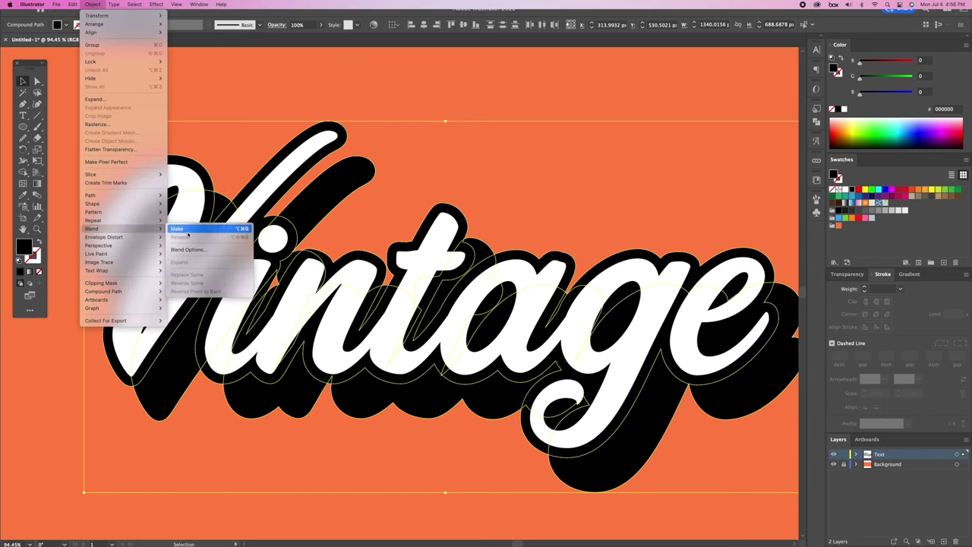
left_click(193, 230)
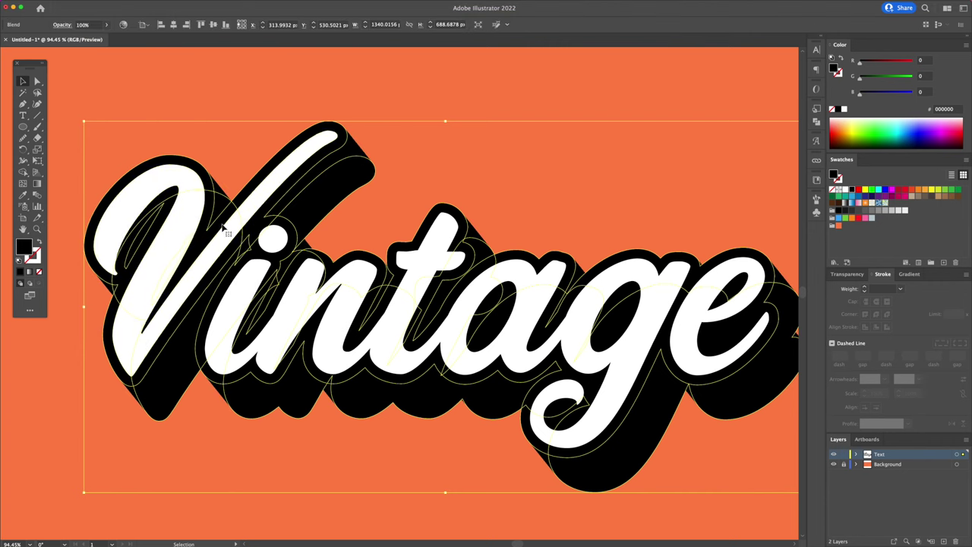
Step: Expand the blend with Object and Fill enabled and unite the resulting shapes into one solid shadow
left_click(92, 4)
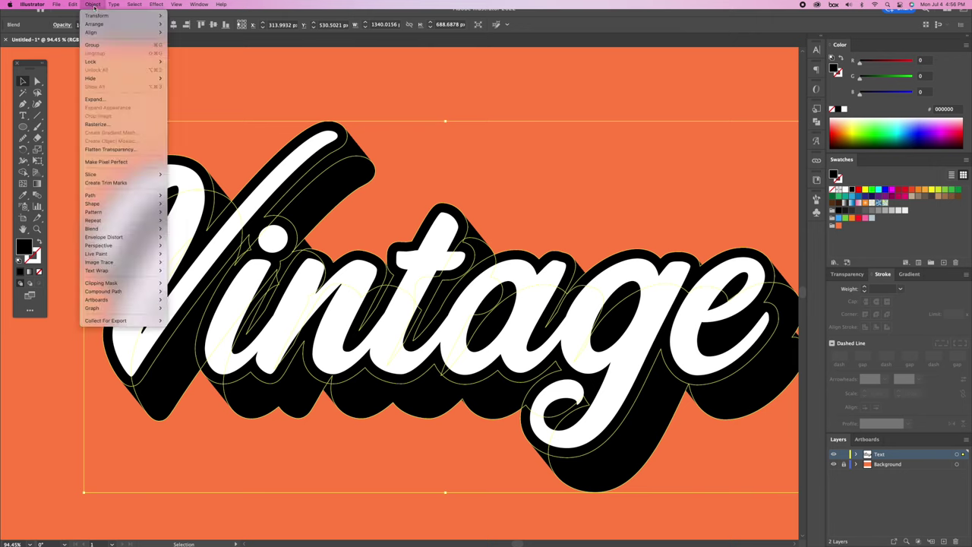
left_click(95, 100)
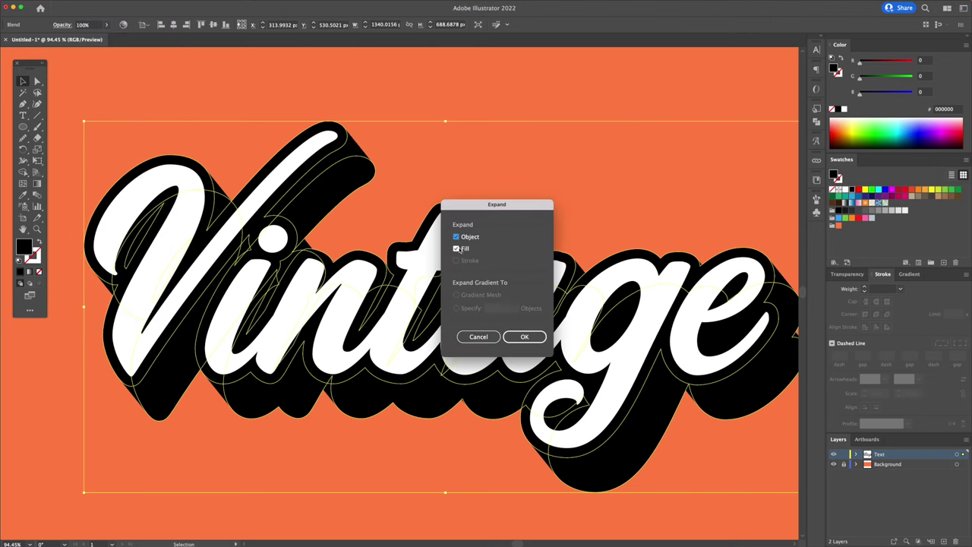
left_click(535, 335)
left_click(534, 336)
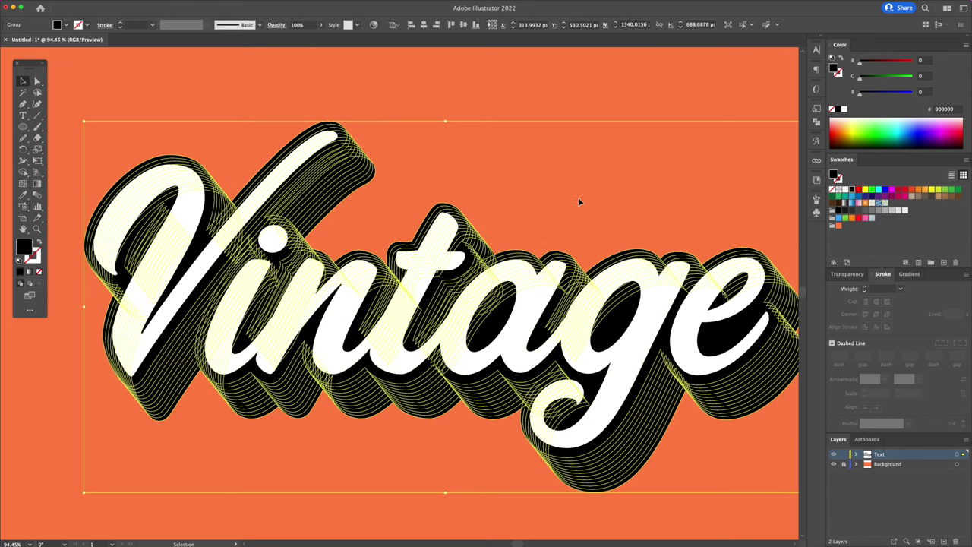
left_click(816, 123)
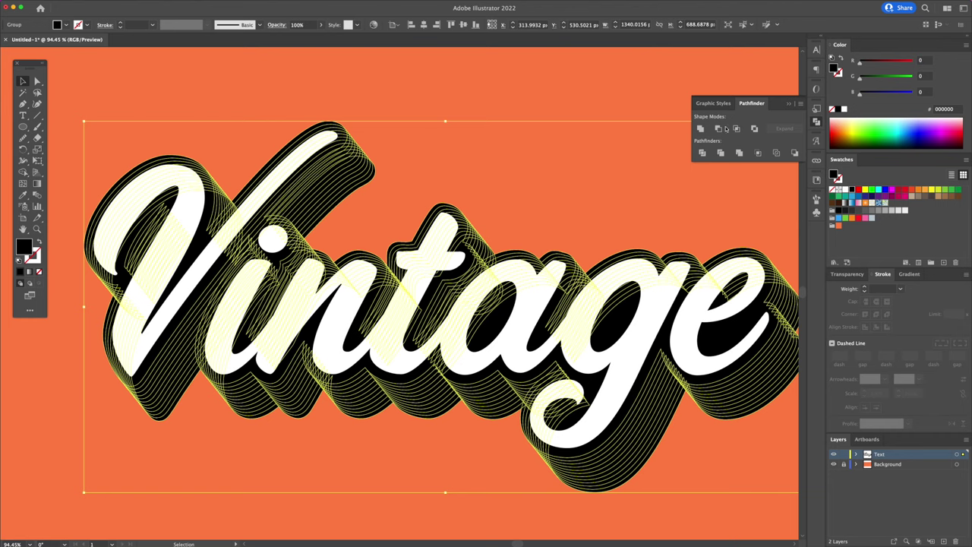
left_click(700, 128)
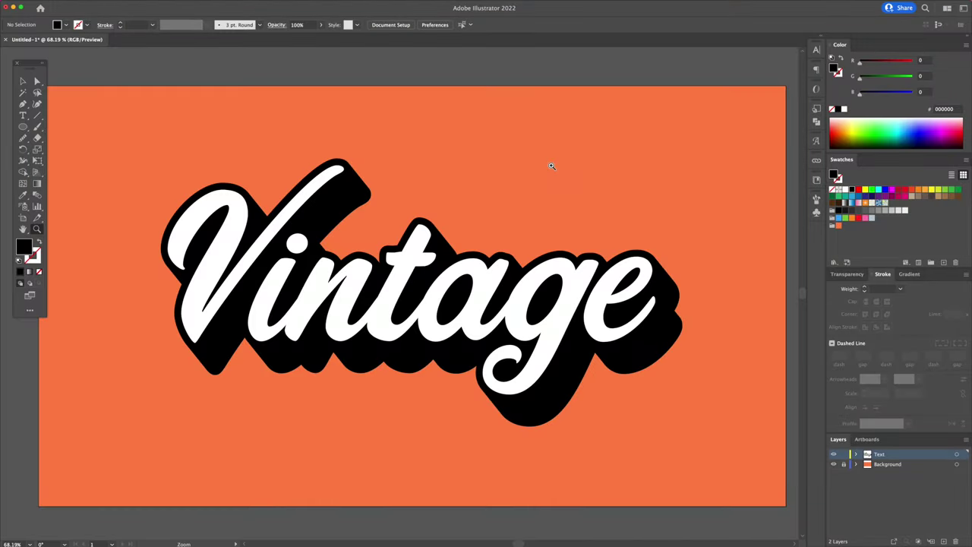
Step: Select the white "V", copy it and paste two copies in front of it
scroll(359, 222, "right", 1)
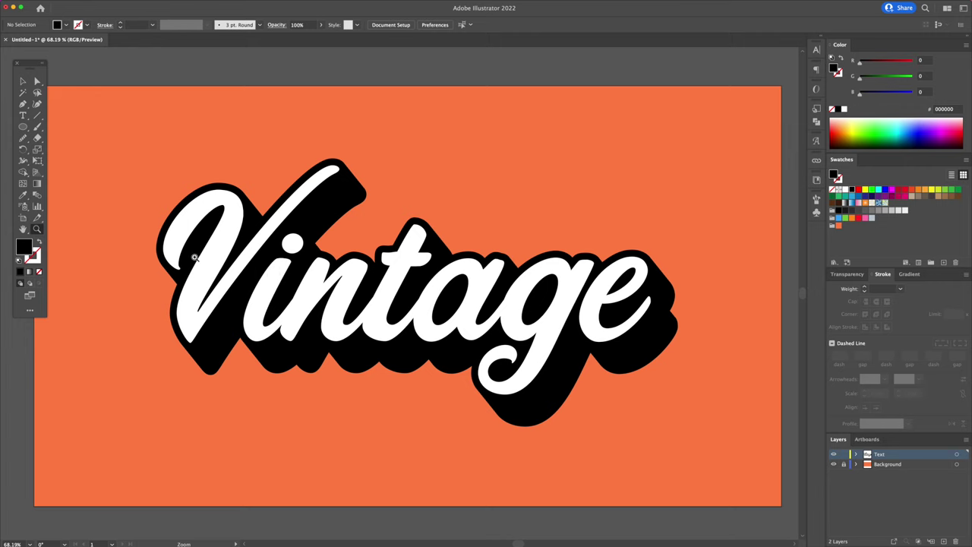
left_click_drag(194, 257, 361, 274)
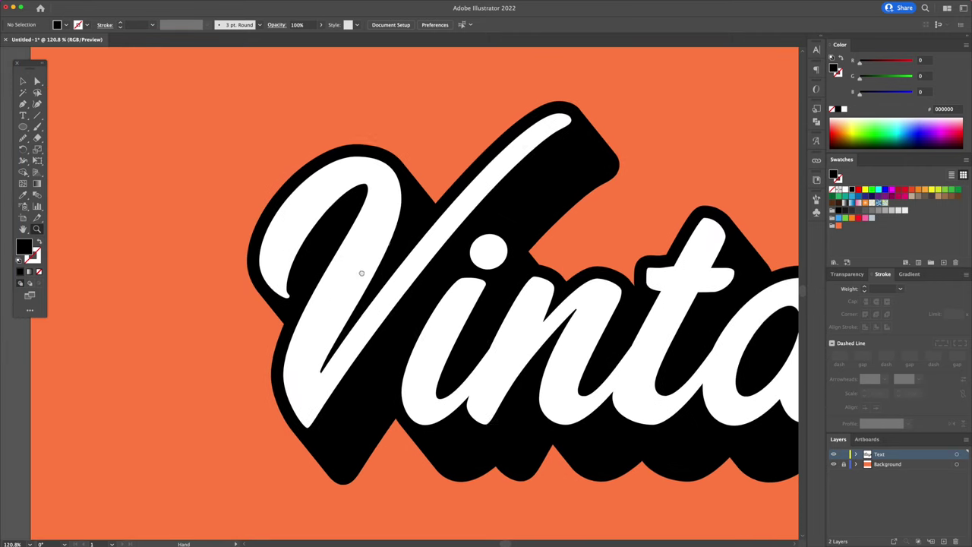
key("v")
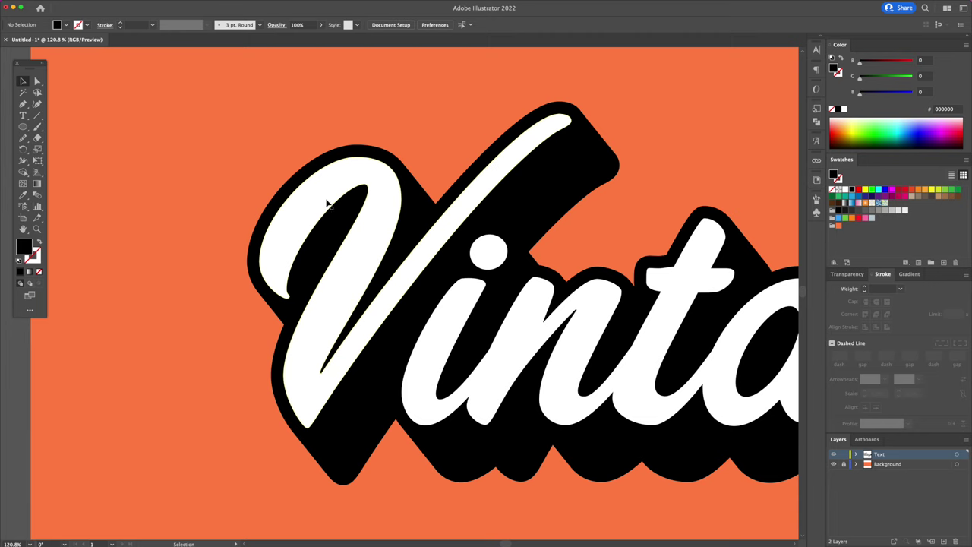
left_click_drag(316, 293, 263, 281)
left_click(328, 170)
left_click(314, 192)
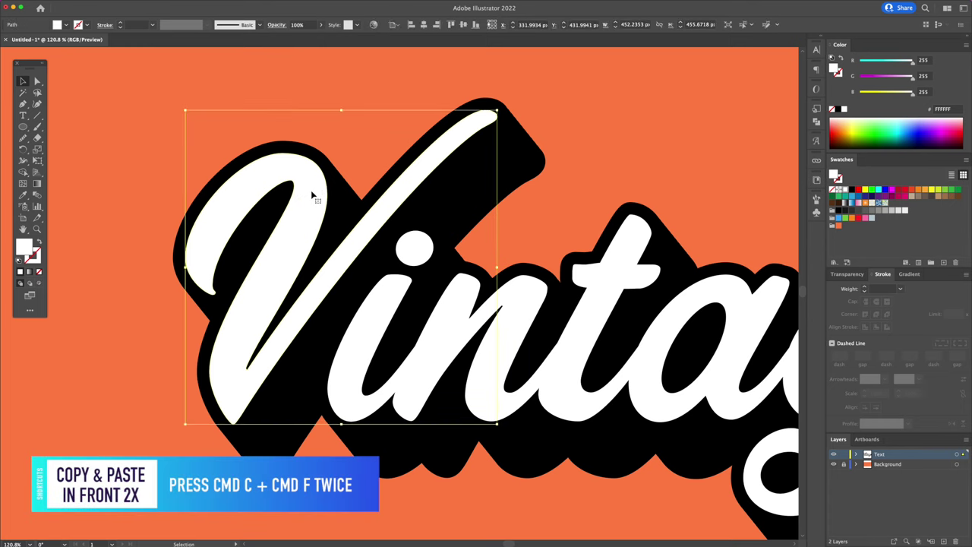
key("super+c")
key("super+f")
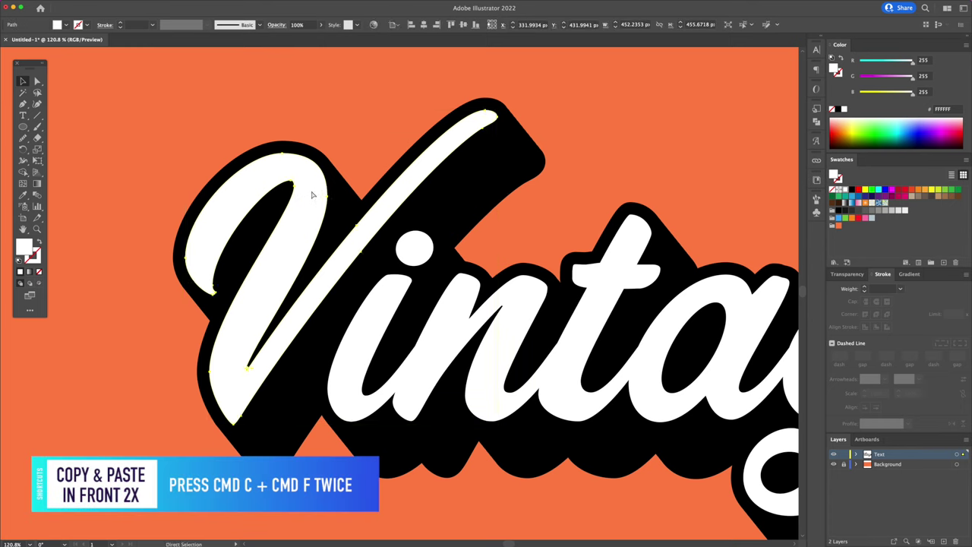
key("v")
key("super+f")
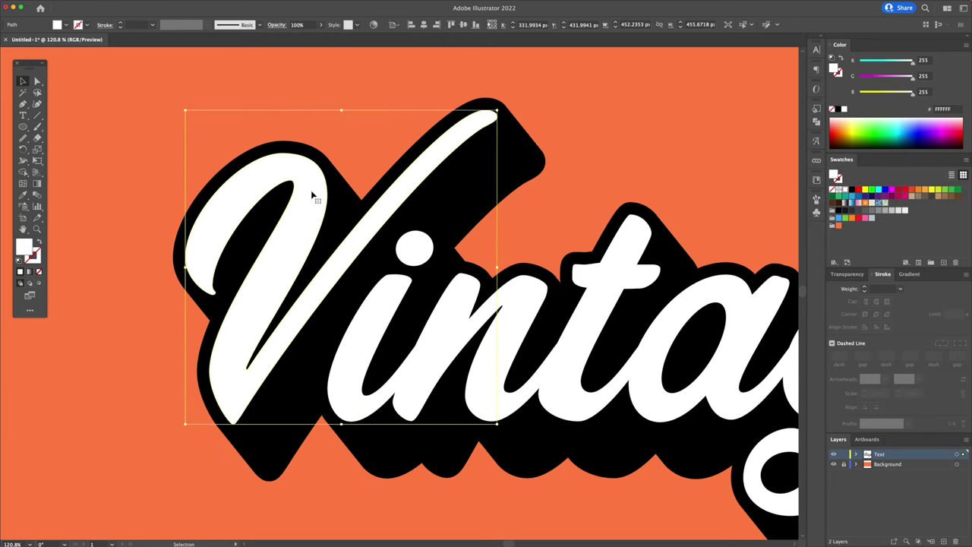
Step: Change the Text layer's color to Purple in its layer options
double_click(873, 454)
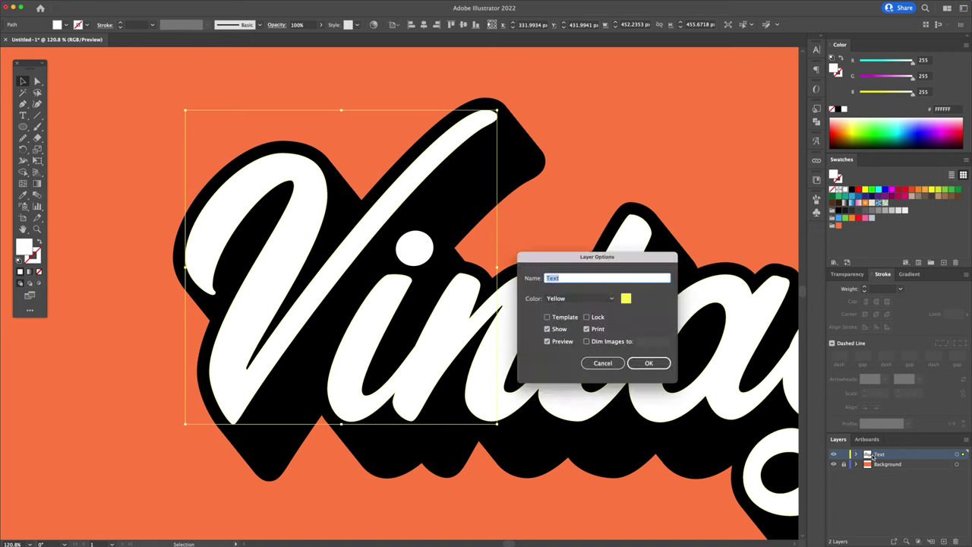
left_click(614, 300)
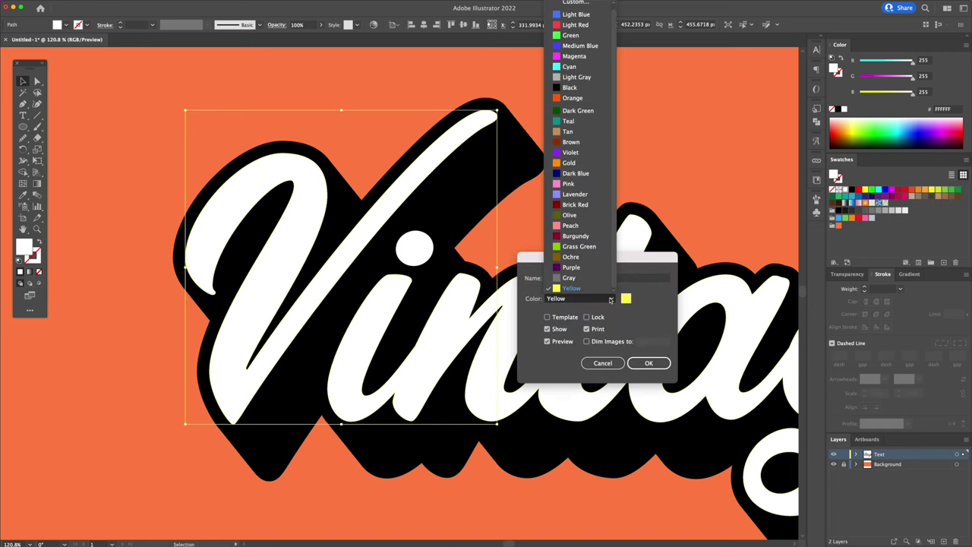
left_click(570, 267)
left_click(645, 362)
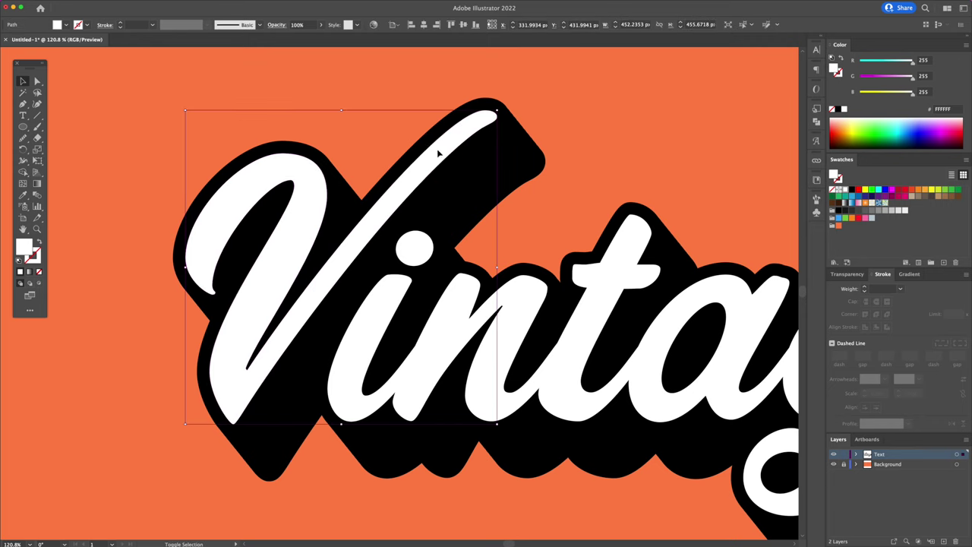
Step: Nudge the frontmost copy of the "V" about 18 px to the left and deselect it
key("Left")
key("Left")
key("Left")
key("Left")
key("Left")
key("Left")
key("Left")
key("Left")
key("Left")
key("Left")
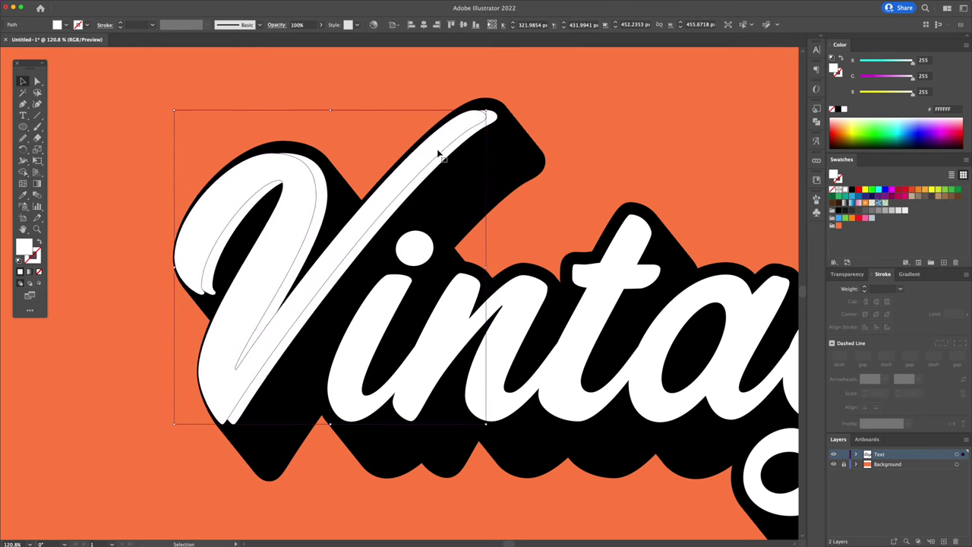
key("Left")
key("Left")
key("Left")
key("Left")
key("Left")
key("Left")
key("Left")
key("Left")
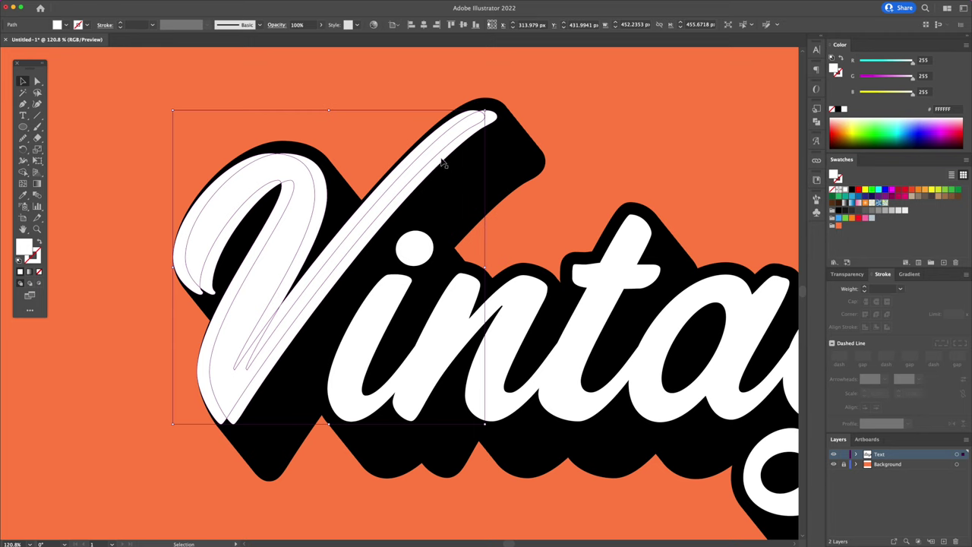
left_click(544, 166)
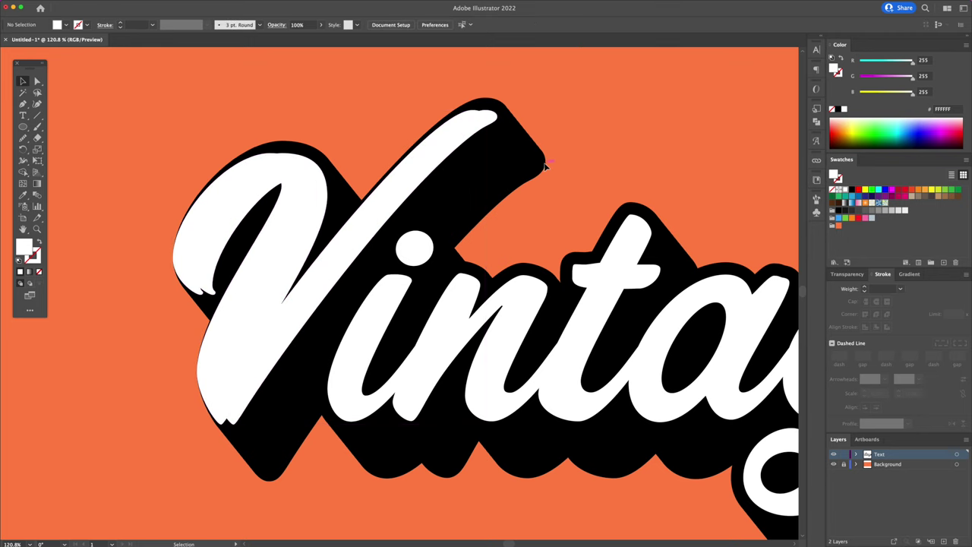
Step: Select both offset "V" copies and remove the unwanted regions with the Shape Builder, including the sliver along the middle stroke
left_click(459, 123)
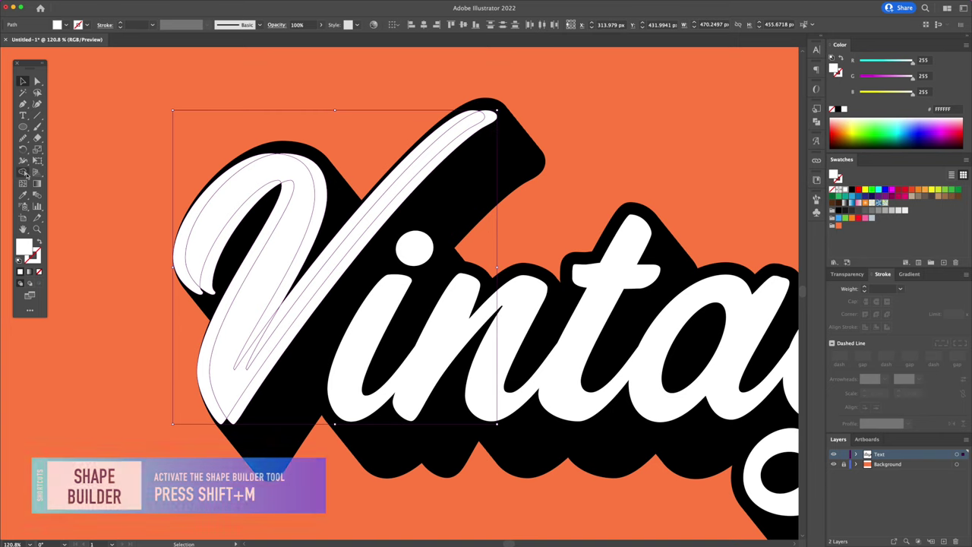
key("shift+m")
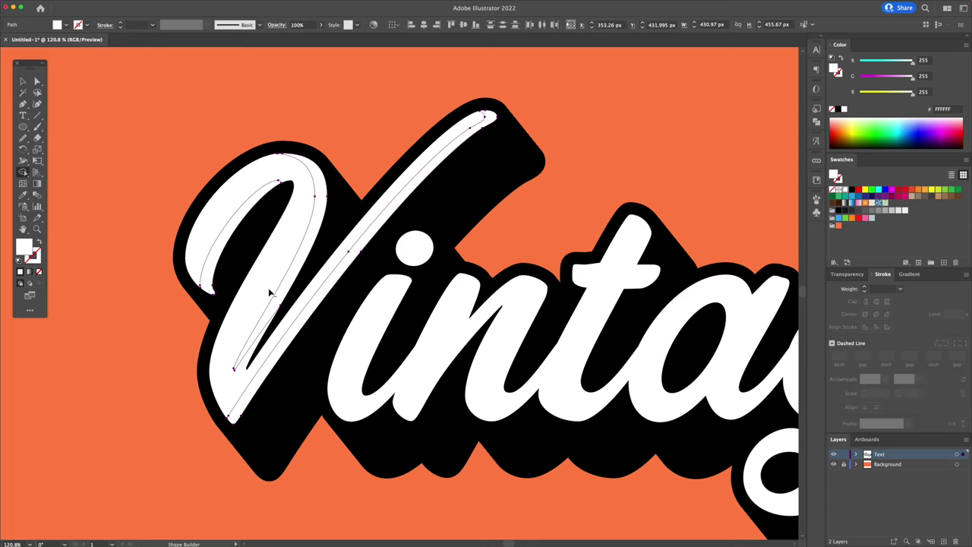
left_click_drag(262, 343, 301, 284)
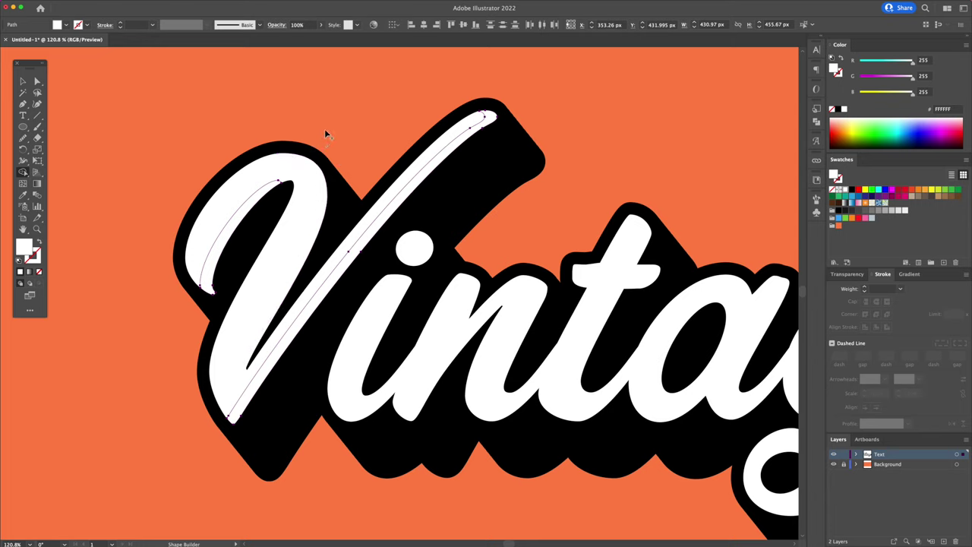
Step: Select the two remaining slivers on the "V" and fill them with light gray CCCCCC
key("v")
left_click(273, 188)
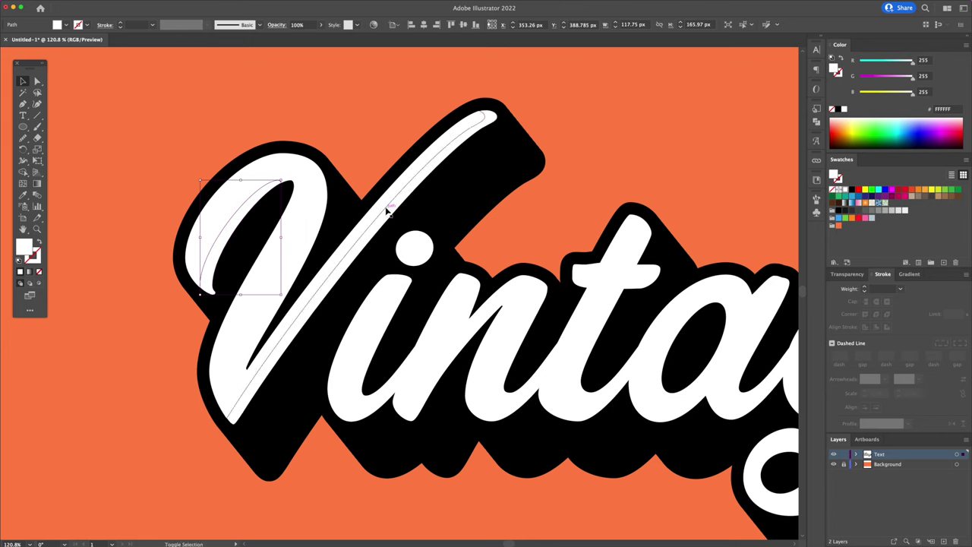
left_click(388, 213, "shift")
left_click_drag(387, 210, 271, 199)
key("ctrl+z")
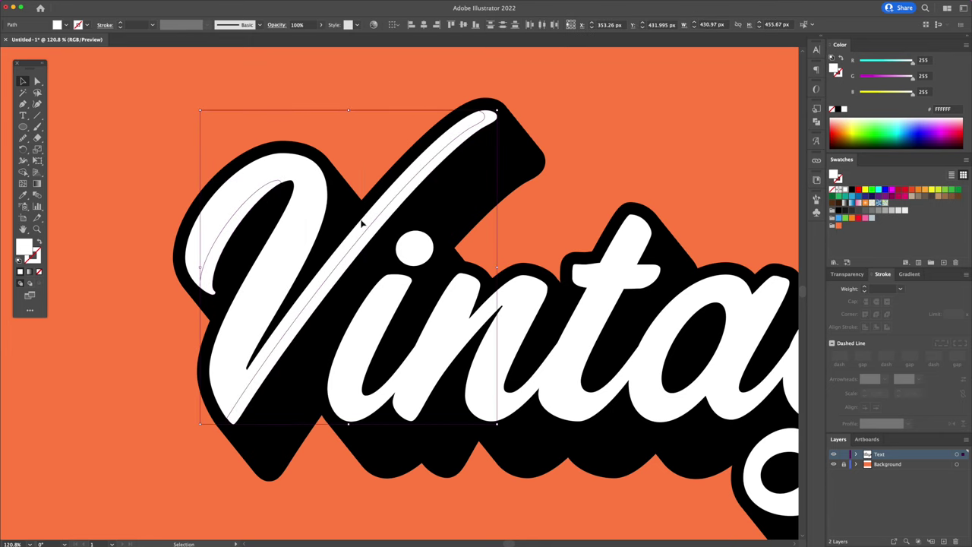
left_click(893, 211)
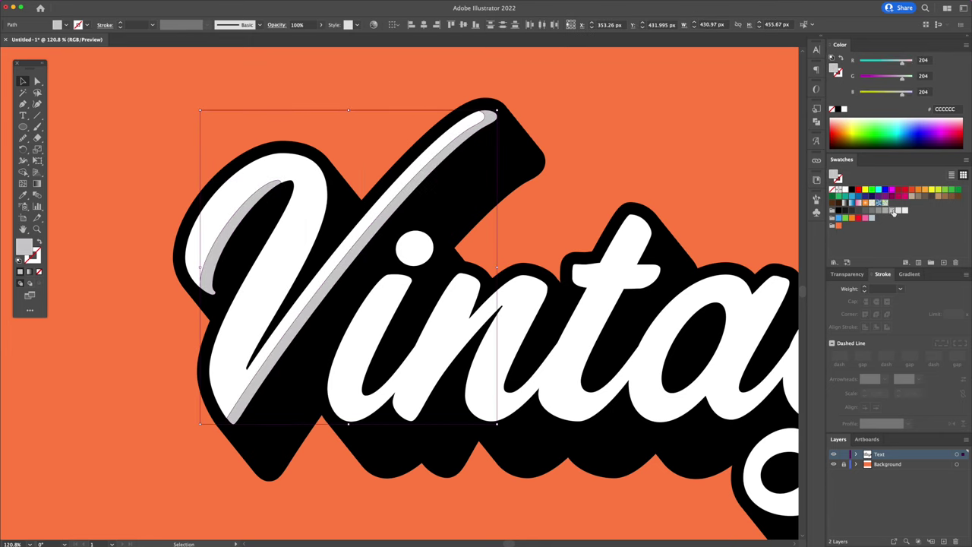
left_click(631, 125)
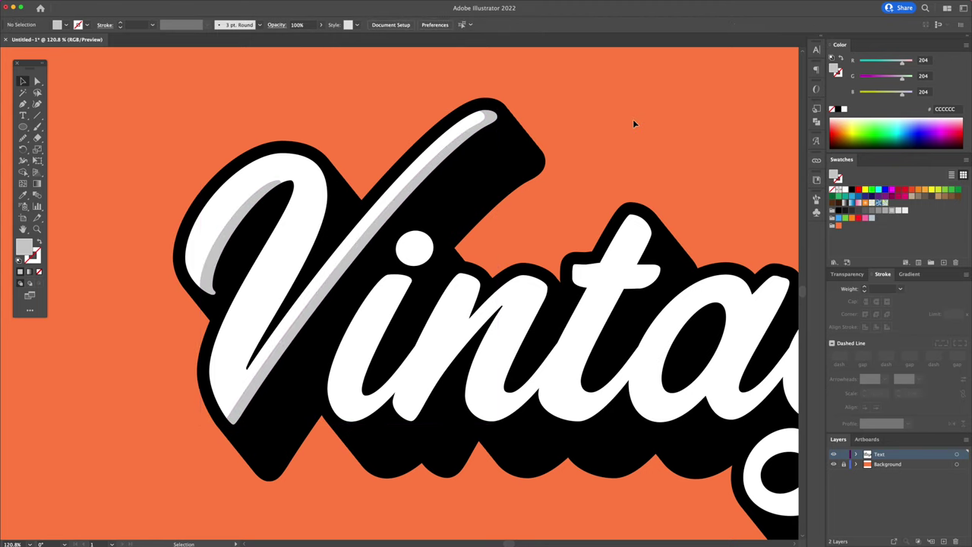
Step: Cut a right-edge crescent from offset copies of the "i" dot with the Shape Builder and fill it with the "V" shading gray
left_click(412, 255)
key("a")
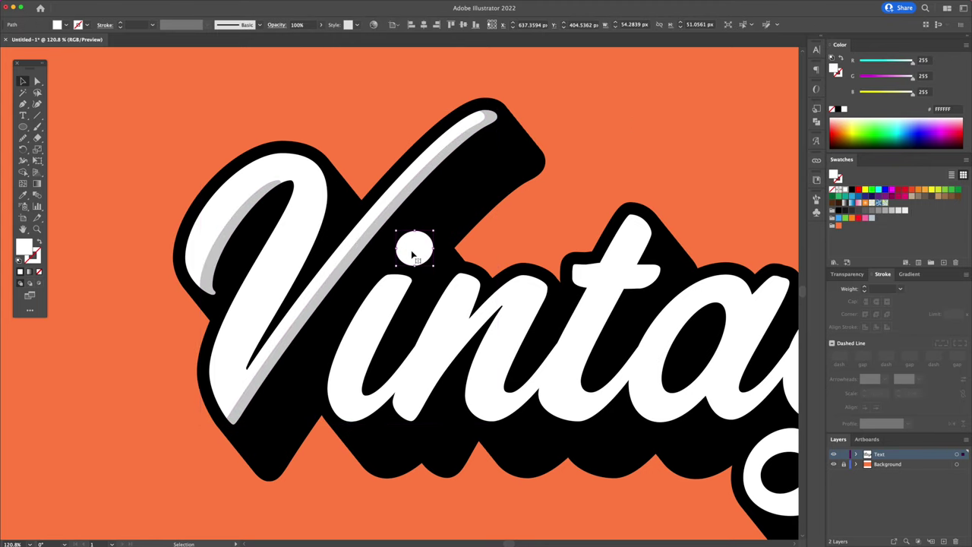
left_click(429, 253, "shift")
key("shift+m")
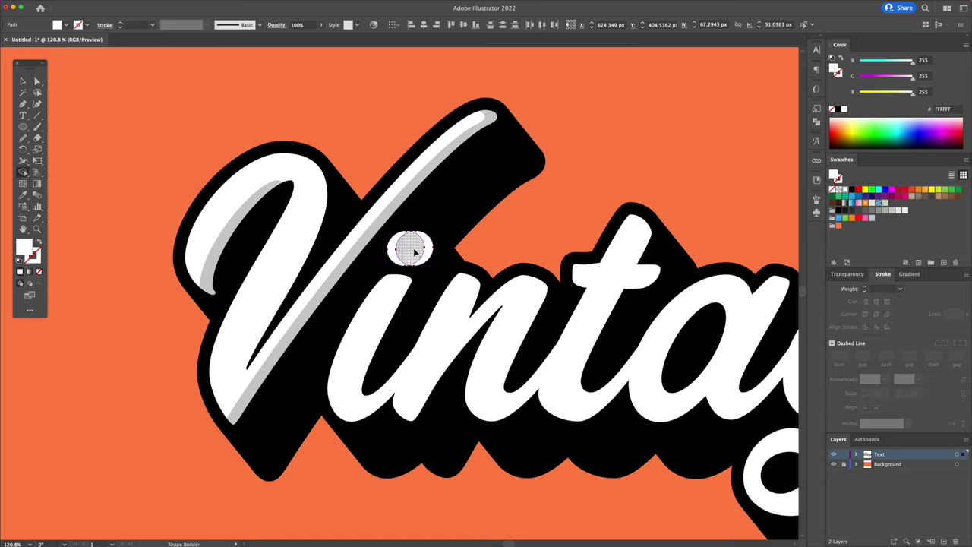
left_click_drag(416, 251, 391, 249)
key("v")
key("super+shift+a")
left_click(429, 250)
key("i")
left_click(404, 213)
key("super+shift+a")
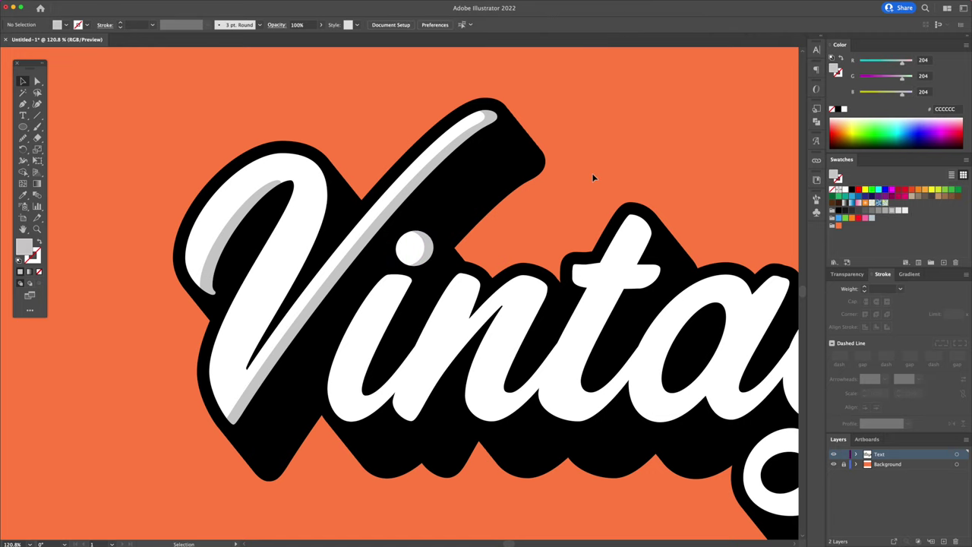
Step: Draw a closed gray shading shape with the Pen tool along the right edge of the "V" down to its inner corner
key("p")
scroll(434, 146, "up", 3)
left_click_drag(431, 100, 428, 175)
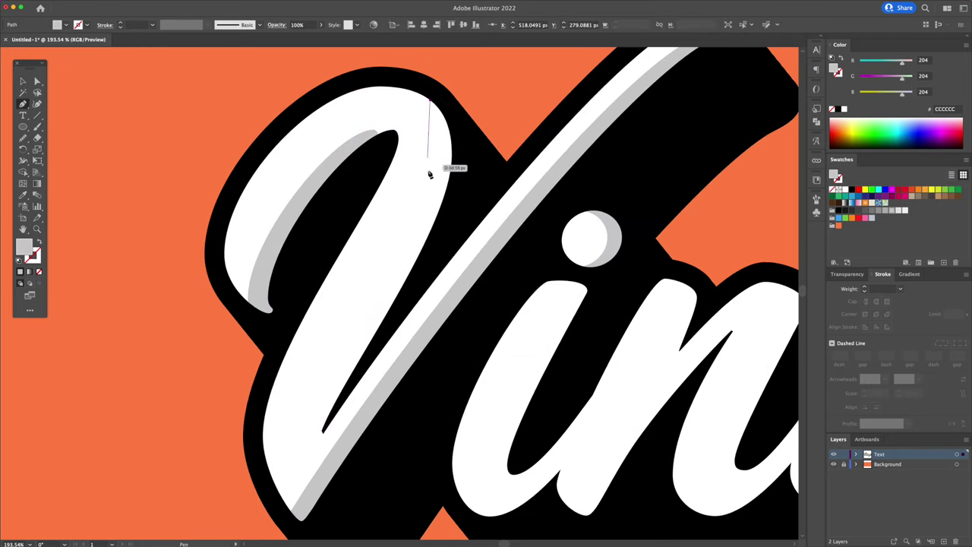
left_click_drag(410, 242, 408, 242)
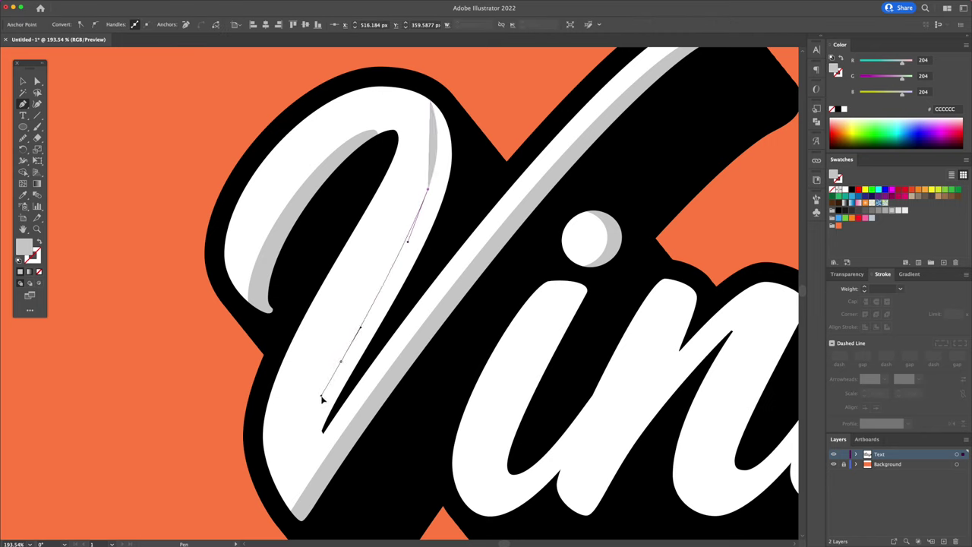
left_click_drag(321, 396, 319, 400)
mouse_move(323, 433)
left_mouse_down()
mouse_move(342, 437)
mouse_move(330, 436)
left_mouse_up()
left_click(324, 434)
left_click(357, 373)
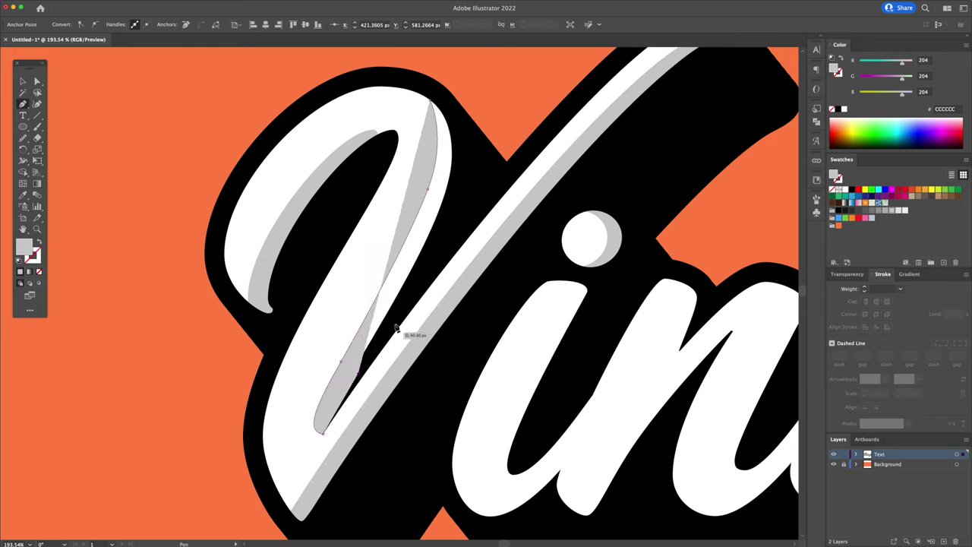
left_click(434, 255)
left_click(474, 157)
left_click(457, 112)
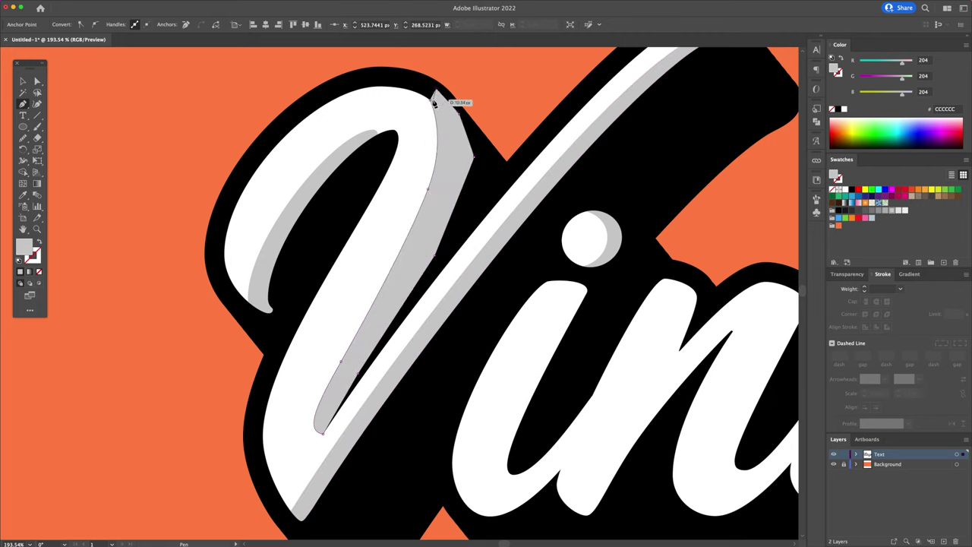
left_click(432, 101)
Step: Trim the "V" shading to the letter's edge by removing the outer excess with the Shape Builder
key("v")
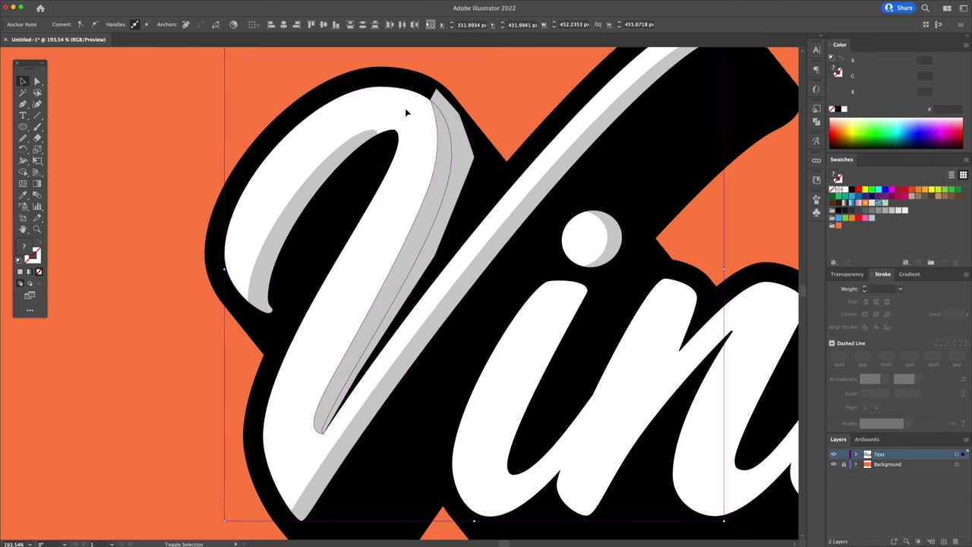
key("shift+m")
left_click(443, 135)
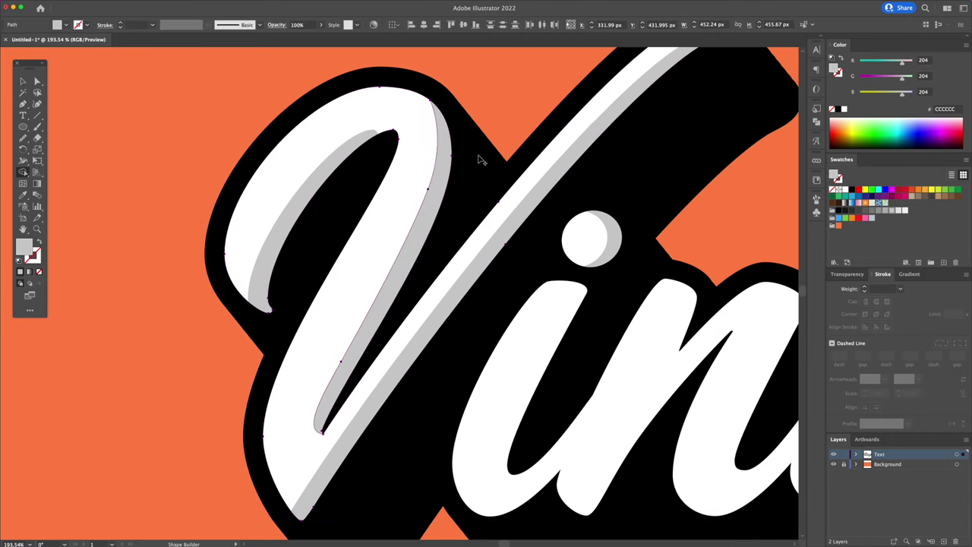
key("super+minus")
key("super+shift+a")
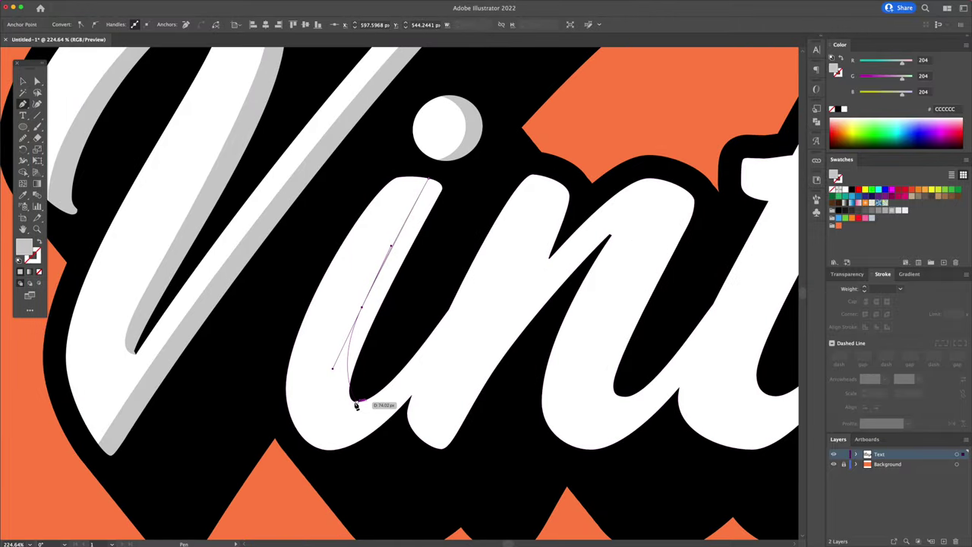
Step: Draw a closed gray shading shape with the Pen tool along the right edge of the "i" stem and its inner curve
left_click_drag(356, 402, 384, 402)
left_click(357, 401)
left_click(422, 307)
left_click(455, 225)
left_click(455, 186)
left_click(448, 175)
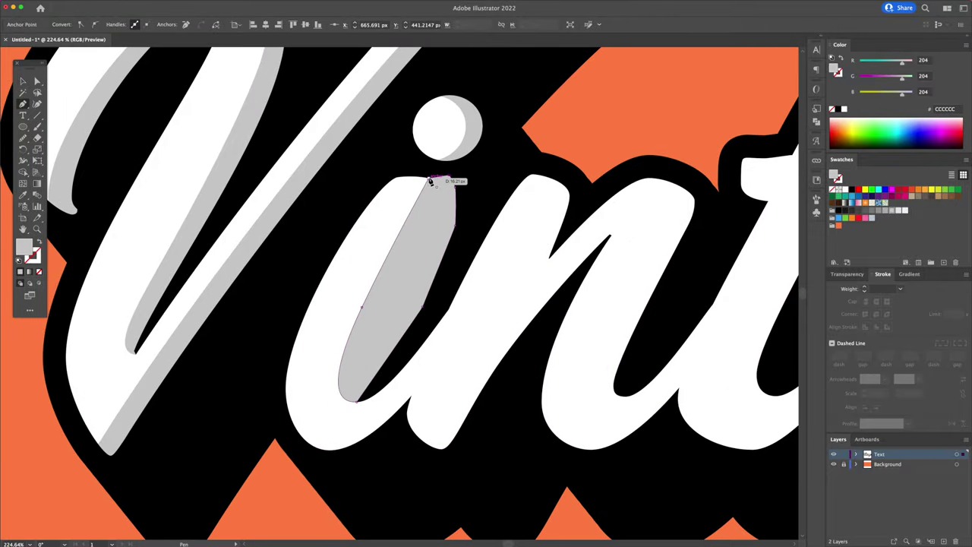
left_click(428, 178)
Step: Select the "i" shading with the white lettering and remove the part outside the letter with the Shape Builder
key("v")
left_click(399, 206, "shift")
key("shift+m")
left_click(435, 224, "alt")
Step: Draw a closed gray shading shape with the Pen tool on the right edge of the first stem of the "n"
left_click(440, 195)
left_click(412, 269)
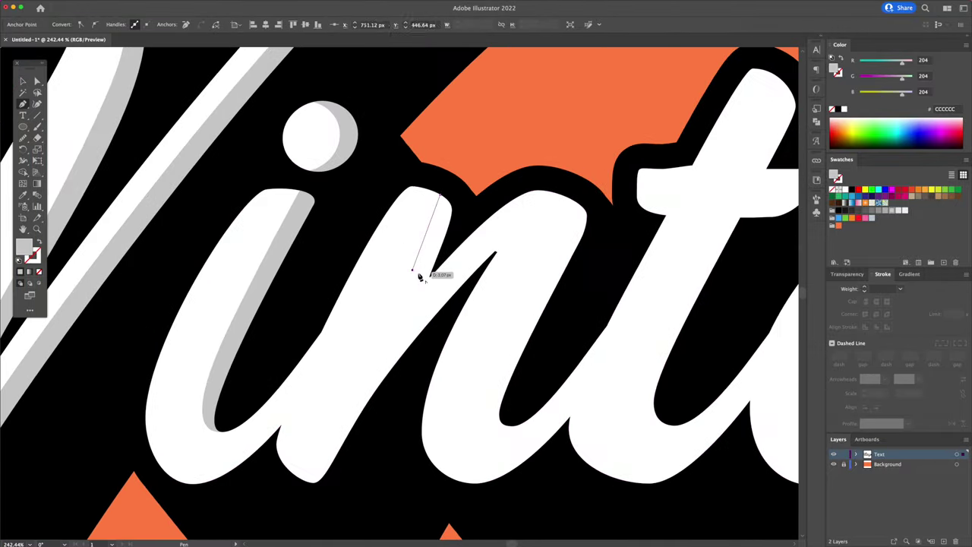
left_click(430, 277)
left_click(454, 229)
left_click(461, 201)
left_click(449, 188)
left_click(440, 195)
Step: Trim the first "n" stem's shading to the letter's edge and round its lower inner corner
key("v")
left_click(420, 201, "shift")
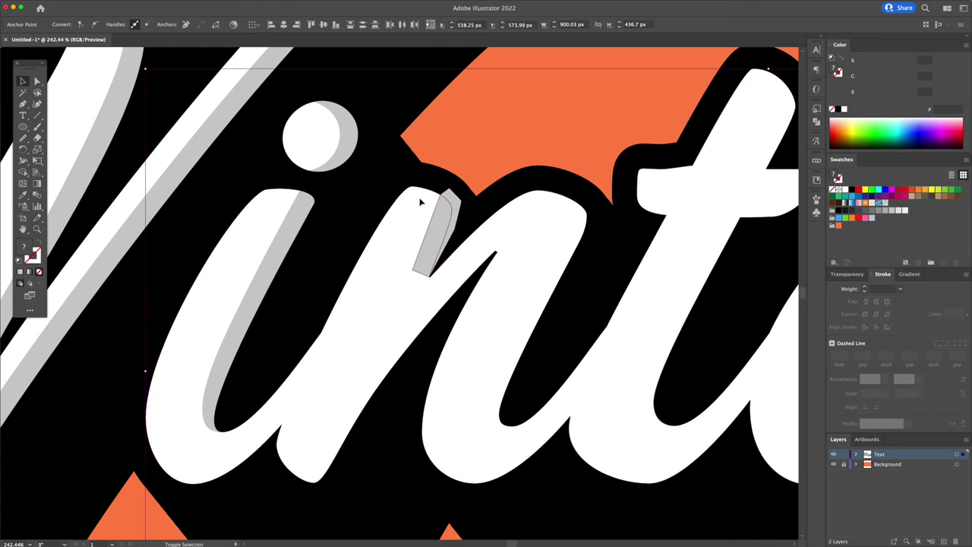
key("shift+m")
left_click(455, 203, "alt")
key("v")
left_click(457, 210)
key("a")
left_click(444, 227)
left_click_drag(422, 266, 436, 258)
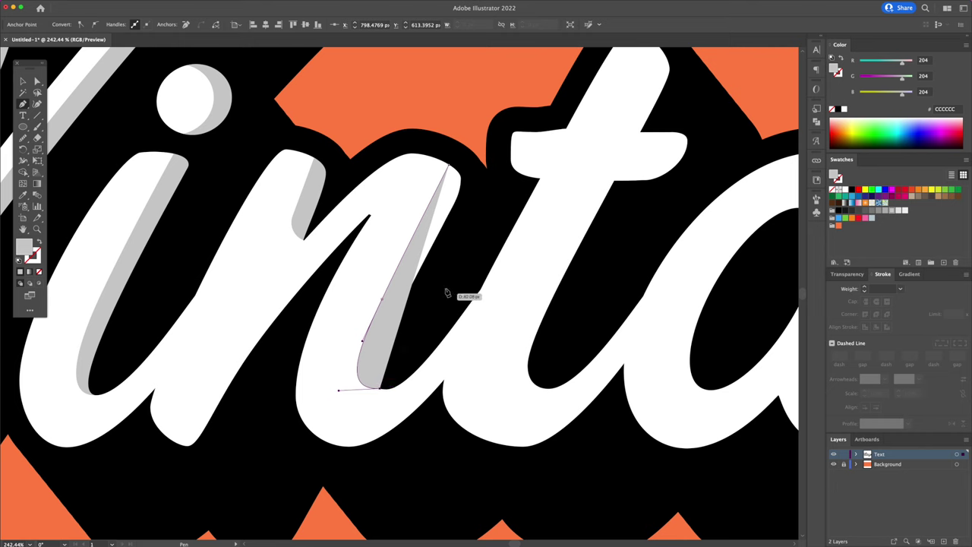
Step: Complete the gray shading shape along the second stem of the "n" and trim away the part outside the letter
left_click(461, 257)
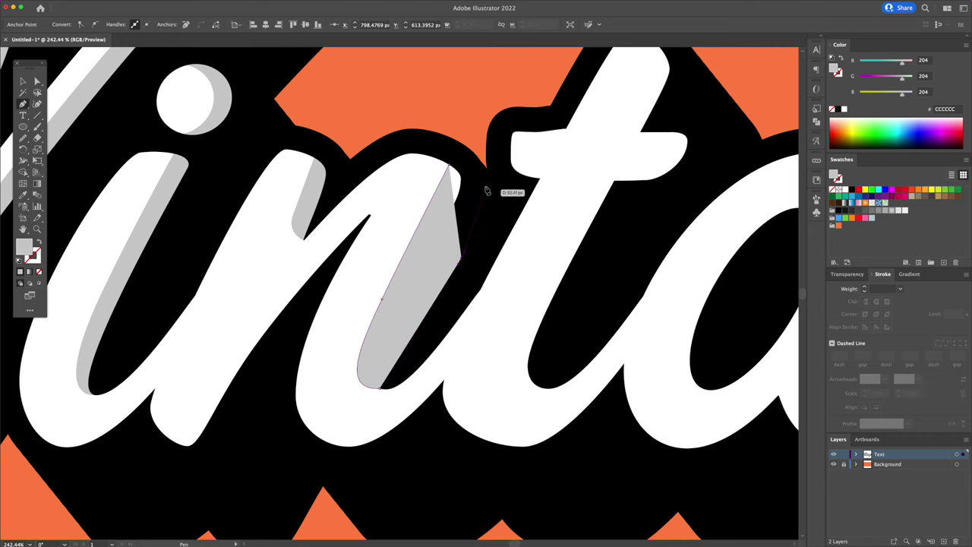
left_click(484, 184)
left_click(461, 160)
left_click(449, 165)
key("v")
left_click(421, 166, "shift")
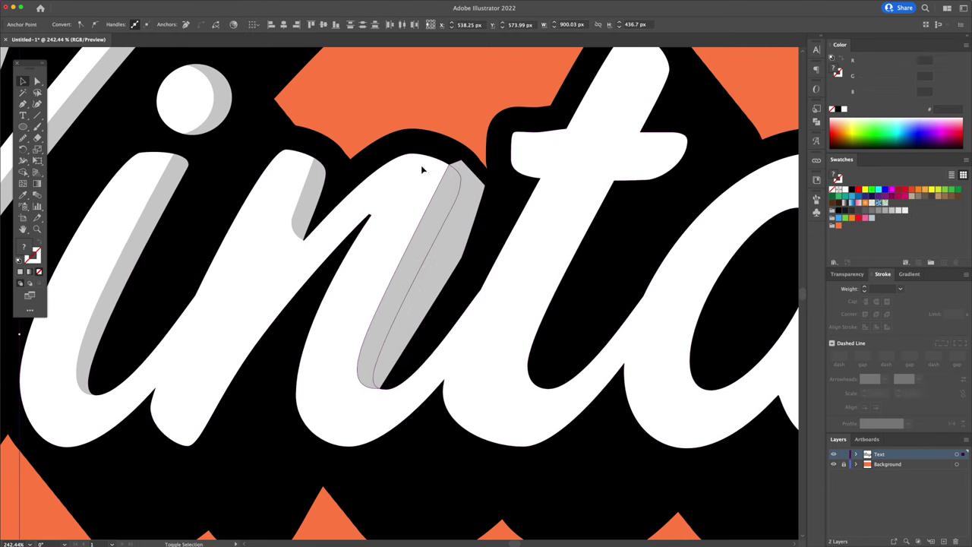
key("shift+m")
left_click(464, 204, "alt")
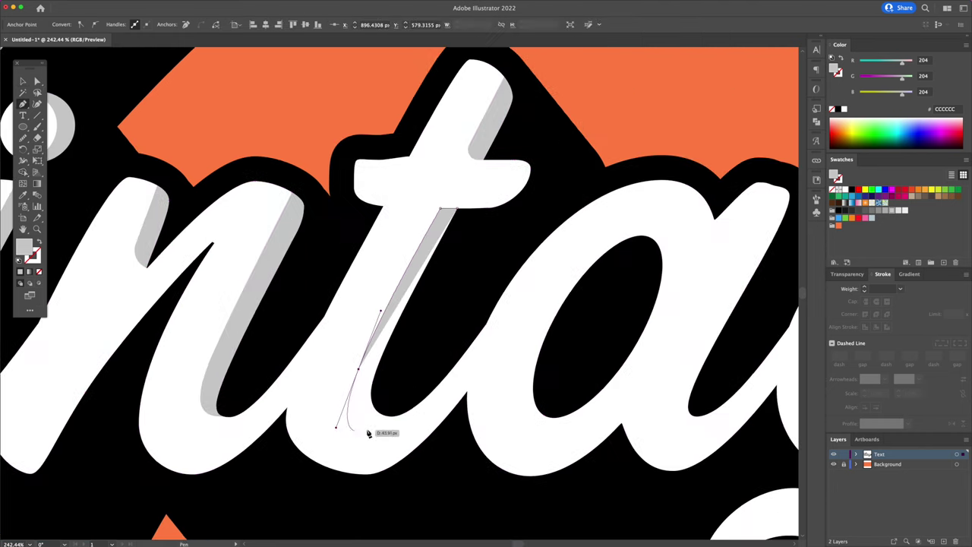
Step: Complete the gray shading shape on the "t" stem below the crossbar and trim it to the letter's edge
left_click(395, 416)
left_click(463, 277)
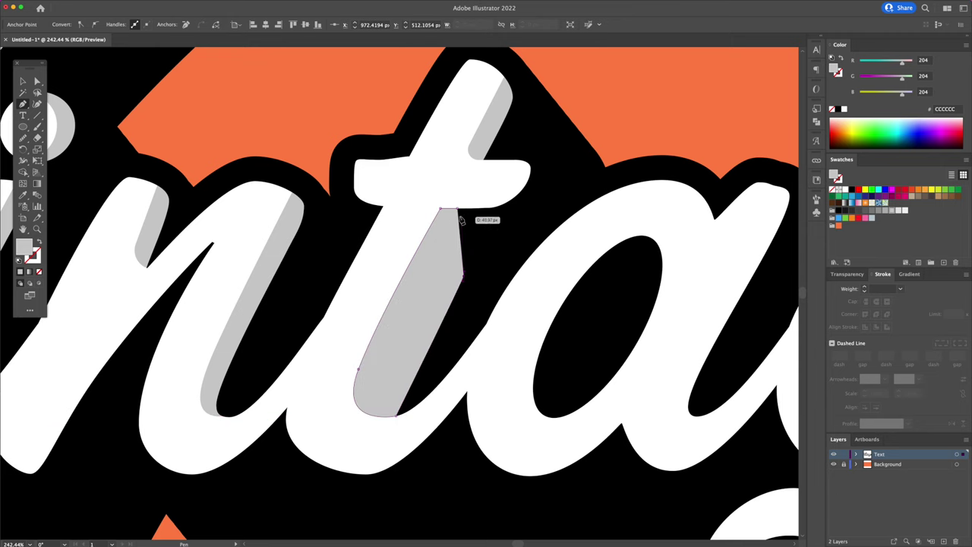
left_click(458, 209)
key("ctrl+a")
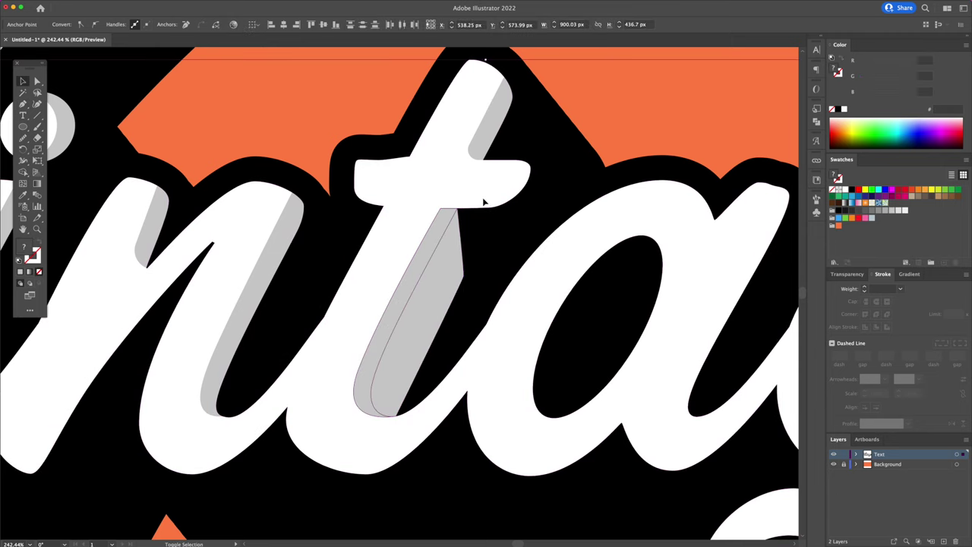
key("shift+m")
left_click(451, 274)
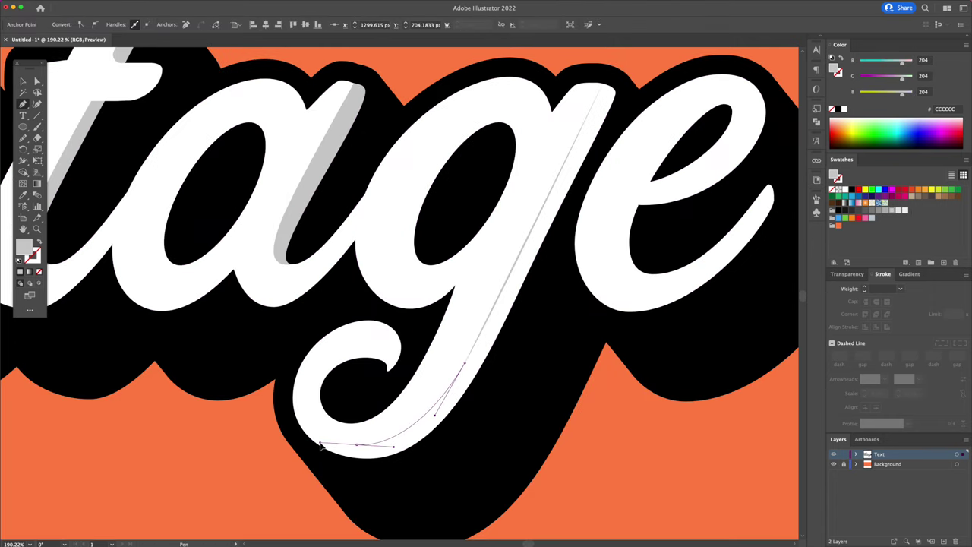
Step: Complete the gray shading shape along the "g" stem and around its curled tail, and trim it to the letter's edge
left_click_drag(319, 443, 319, 441)
left_click_drag(306, 397, 304, 373)
left_click(329, 333)
left_click(281, 355)
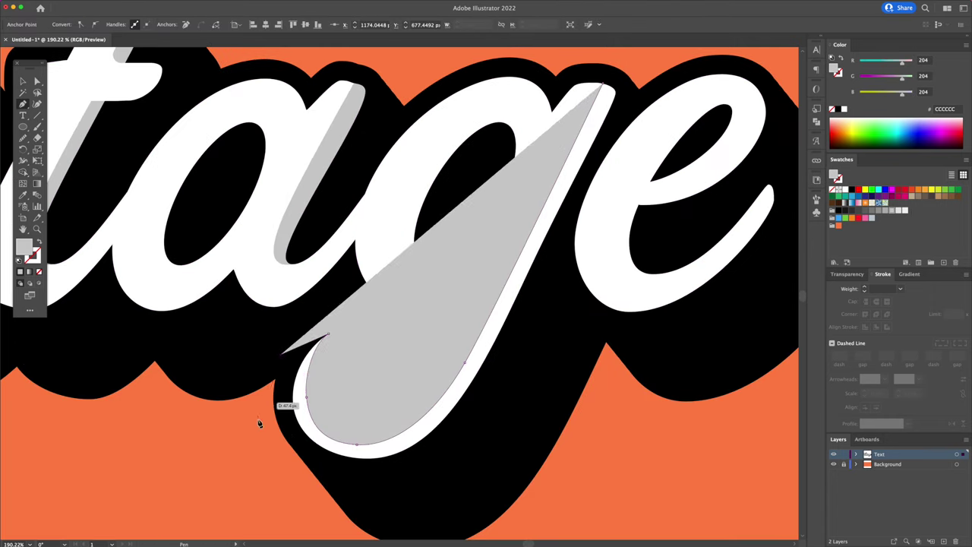
left_click(255, 437)
left_click(341, 483)
left_click(462, 465)
left_click(507, 358)
left_click(543, 277)
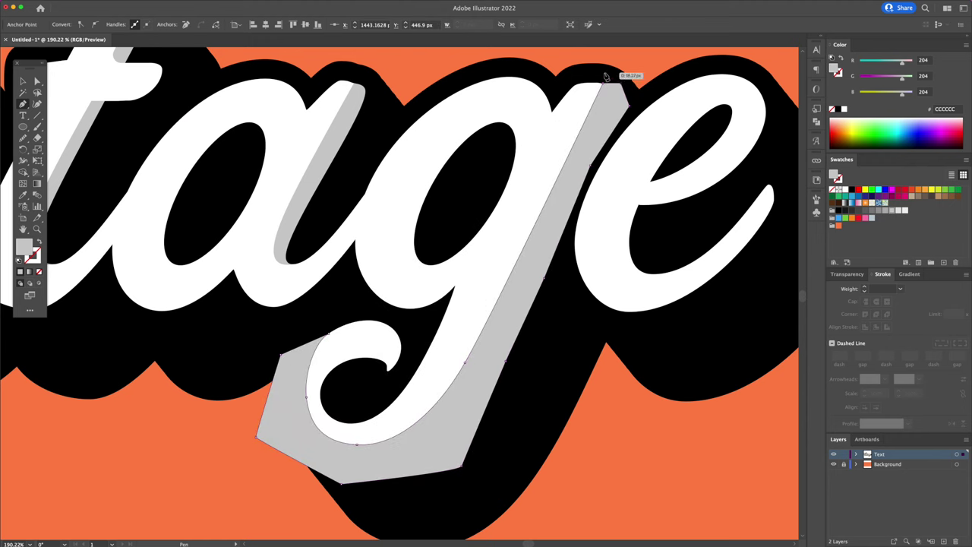
left_click(585, 97)
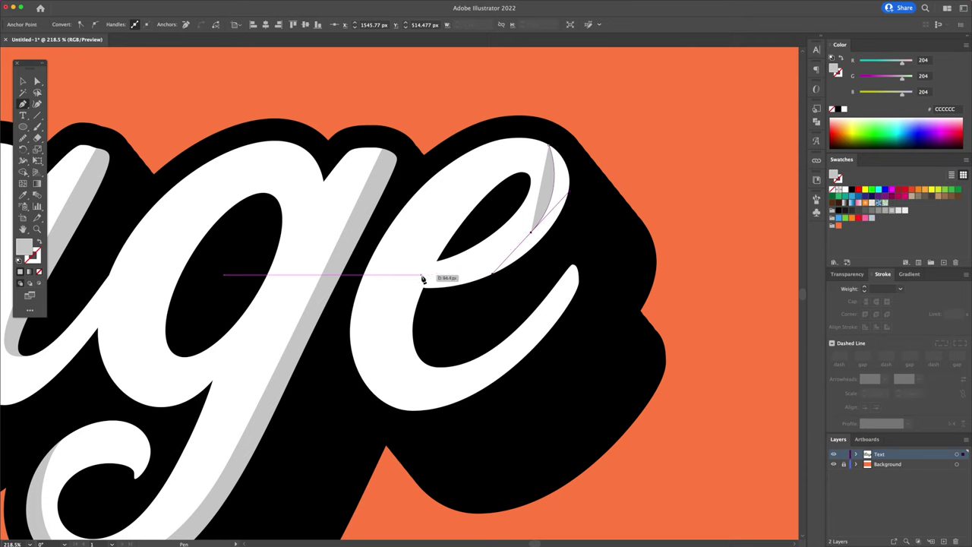
Step: Complete a closed gray shading shape with the Pen tool around the outer curve of the upper loop of the final "e"
left_click(422, 275)
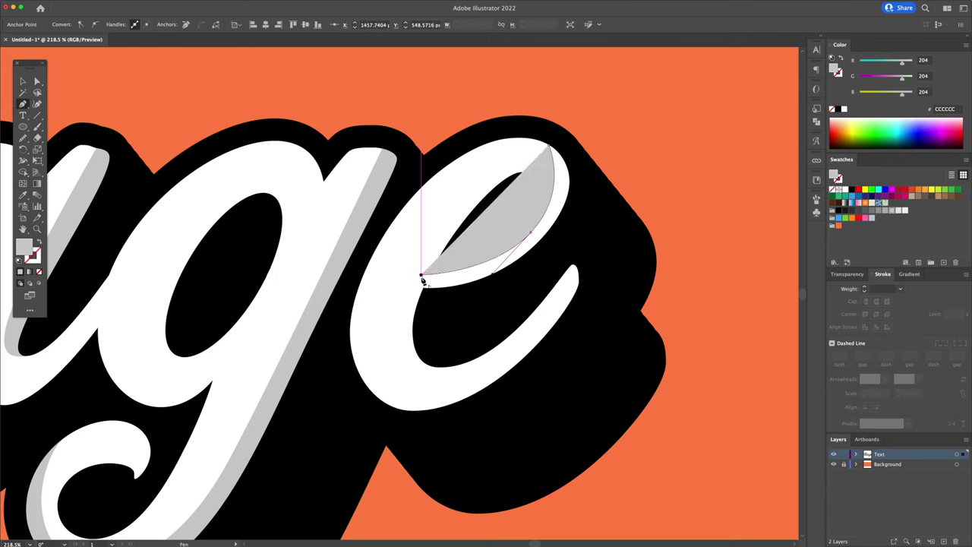
left_click(423, 287)
left_click(475, 294)
left_click(601, 216)
left_click(580, 169)
left_click(558, 137)
left_click(548, 144)
Step: Trim the upper loop's shading to the edge of the "e" with Shape Builder and smooth its inner curve by shifting the anchor points
key("v")
left_click(530, 145, "shift")
key("shift+m")
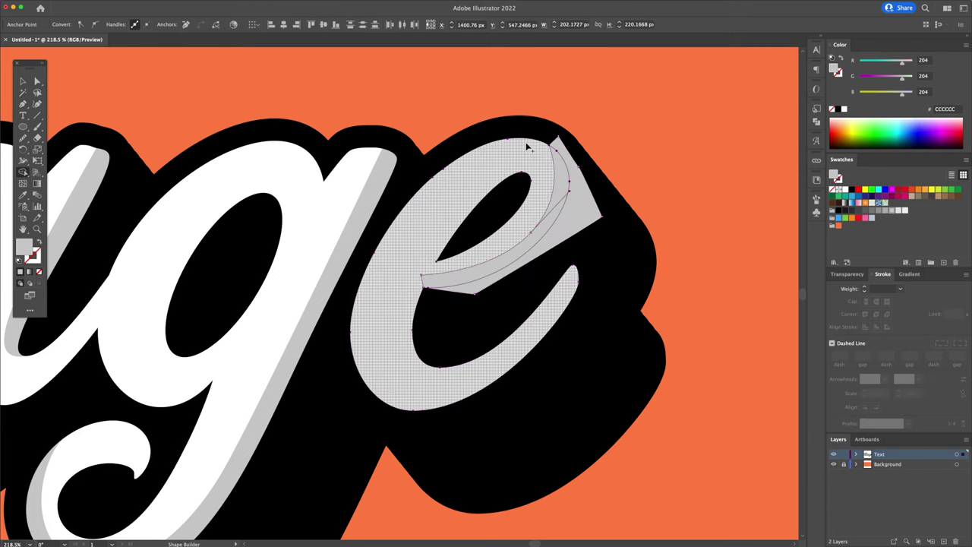
left_click(588, 212, "alt")
key("v")
left_click(592, 217)
key("a")
left_click_drag(530, 234, 528, 237)
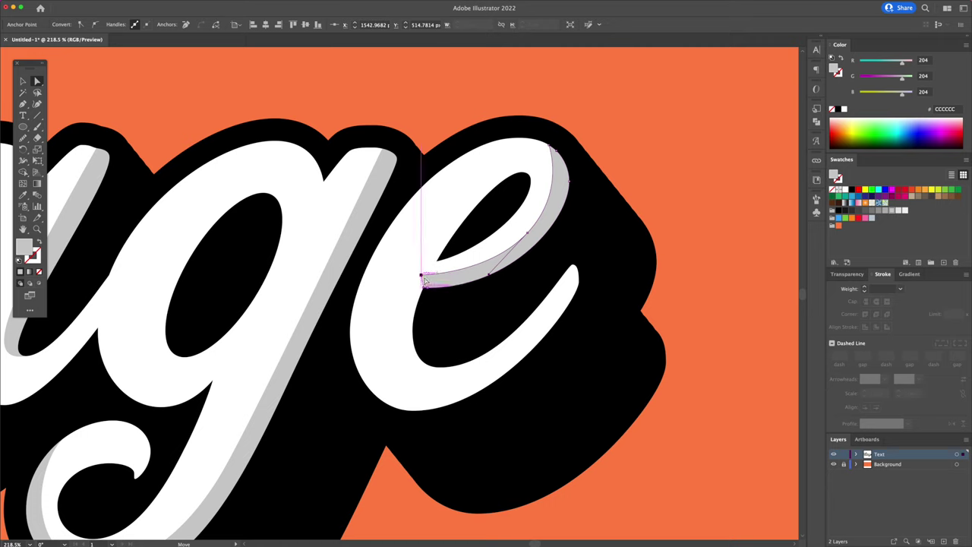
key("v")
left_click(454, 303)
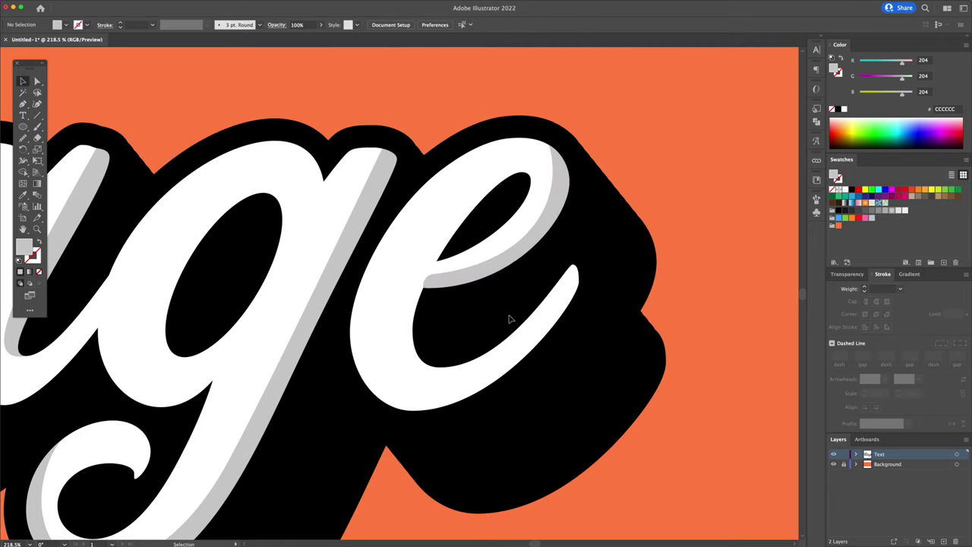
Step: Draw a gray shading shape with the Pen tool from the tip of the final "e" along its lower curve to the letter's outer side
key("p")
left_click_drag(575, 268, 535, 336)
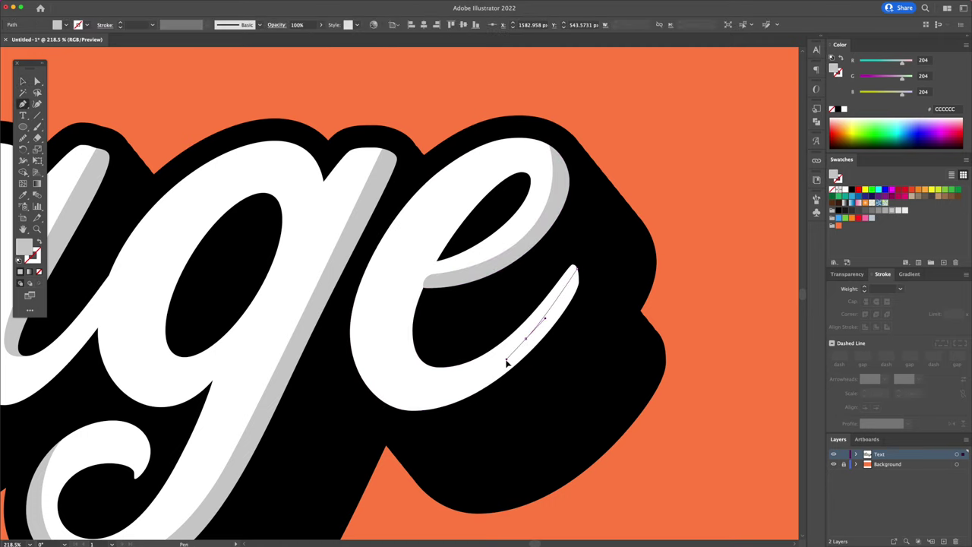
left_click_drag(486, 375, 429, 410)
left_click_drag(357, 370, 334, 345)
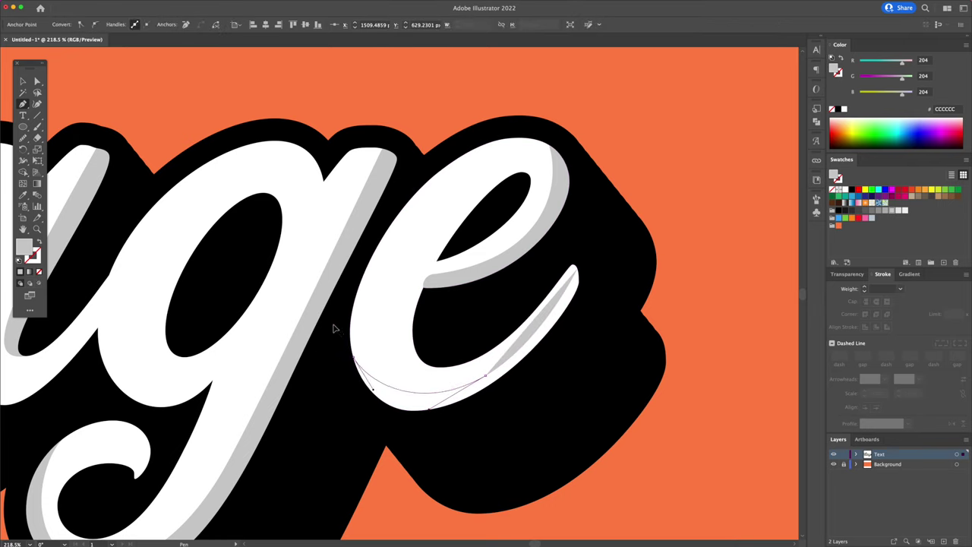
Step: Trim the lower curve's shading to the edge of the "e" with Shape Builder and shift its middle anchor point to refine the inner curve
key("v")
left_click(570, 273, "shift")
key("shift+m")
left_click(585, 341, "alt")
key("super+shift+a")
key("a")
left_click_drag(486, 377, 480, 380)
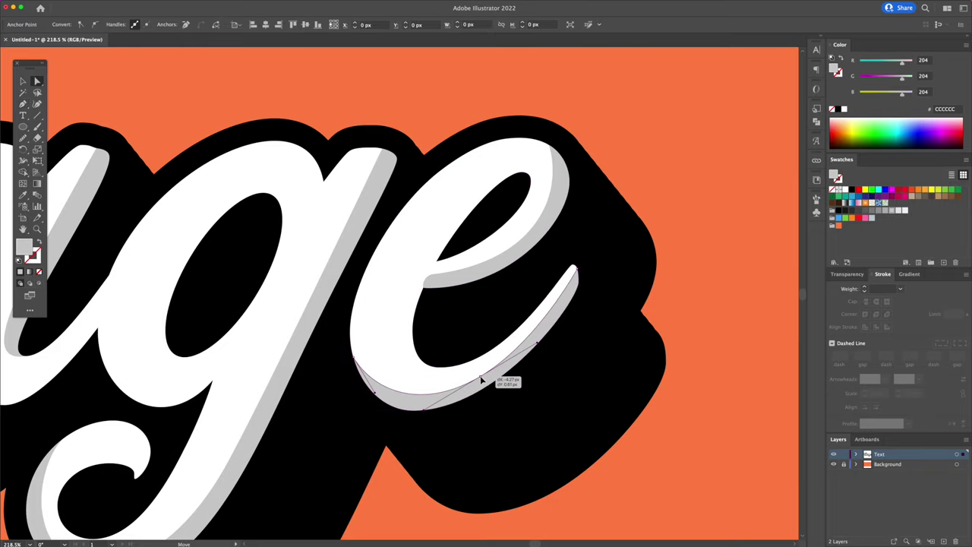